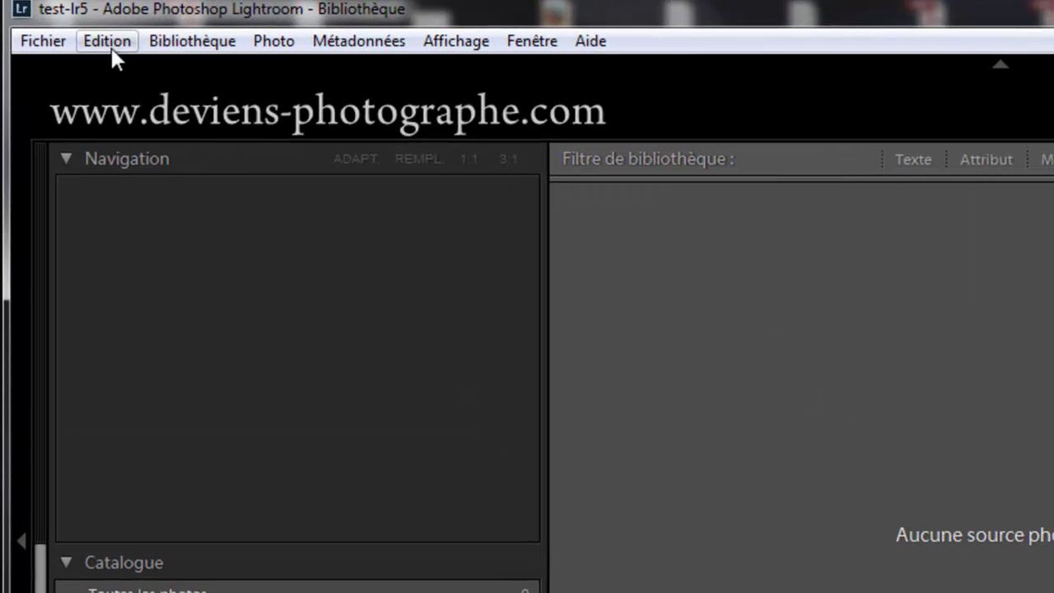
Open the catalogue settings, review the metadata options including automatic XMP writing, and accept the dialog.
{"action": "left_click", "coordinate": [66, 27]}
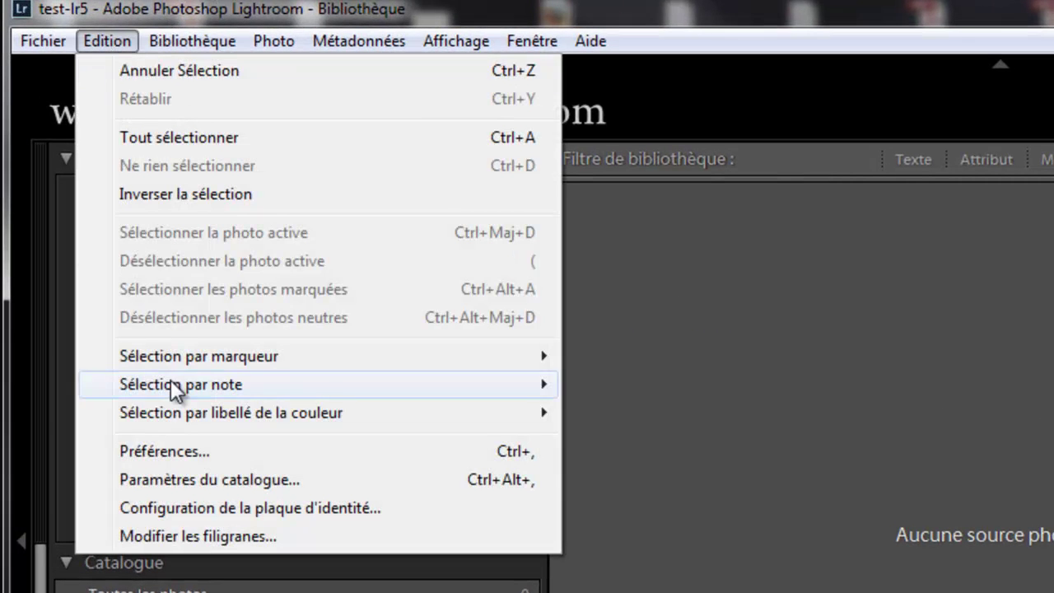
{"action": "left_click", "coordinate": [218, 479]}
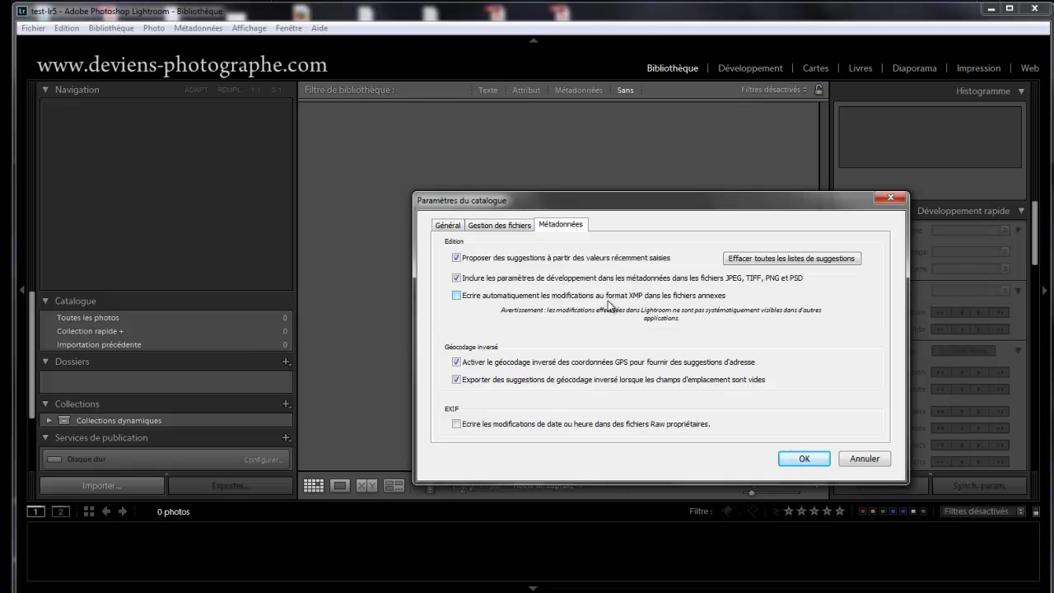
{"action": "left_click", "coordinate": [804, 459]}
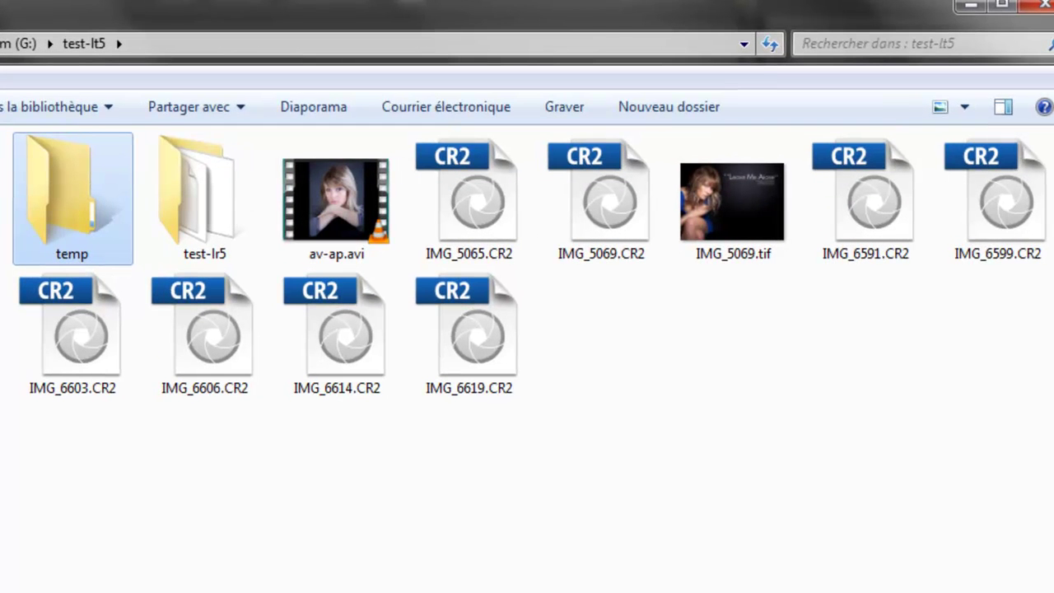
Examine the contents of the test-lt5 folder: the temp and test-lr5 folders, av-ap.avi, IMG_5069.tif and the CR2 raw files.
{"action": "left_click", "coordinate": [306, 167]}
{"action": "left_click", "coordinate": [732, 204]}
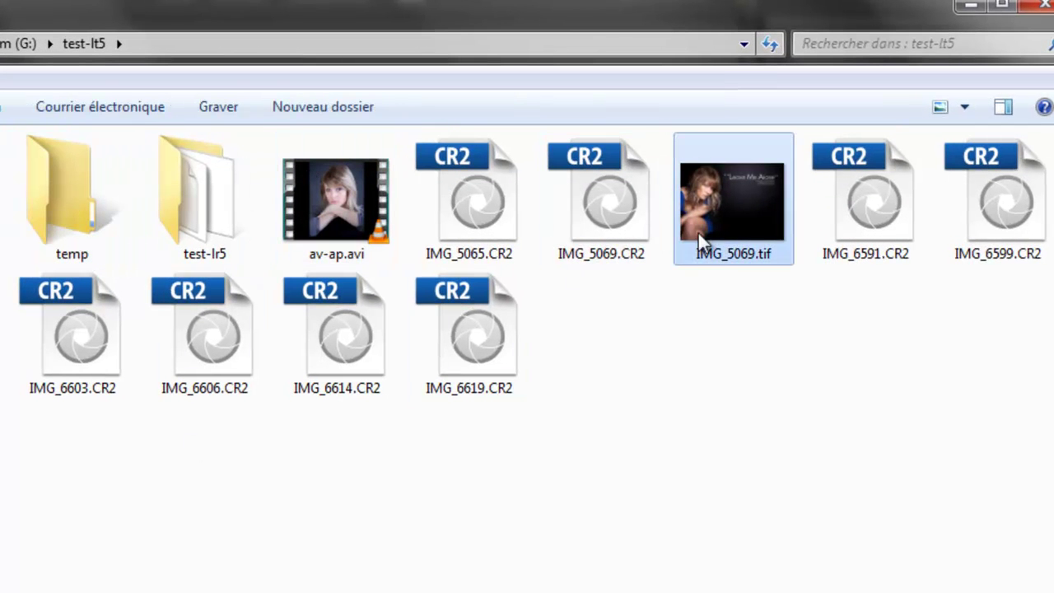
{"action": "left_click", "coordinate": [473, 216]}
{"action": "left_click", "coordinate": [509, 369], "text": "shift"}
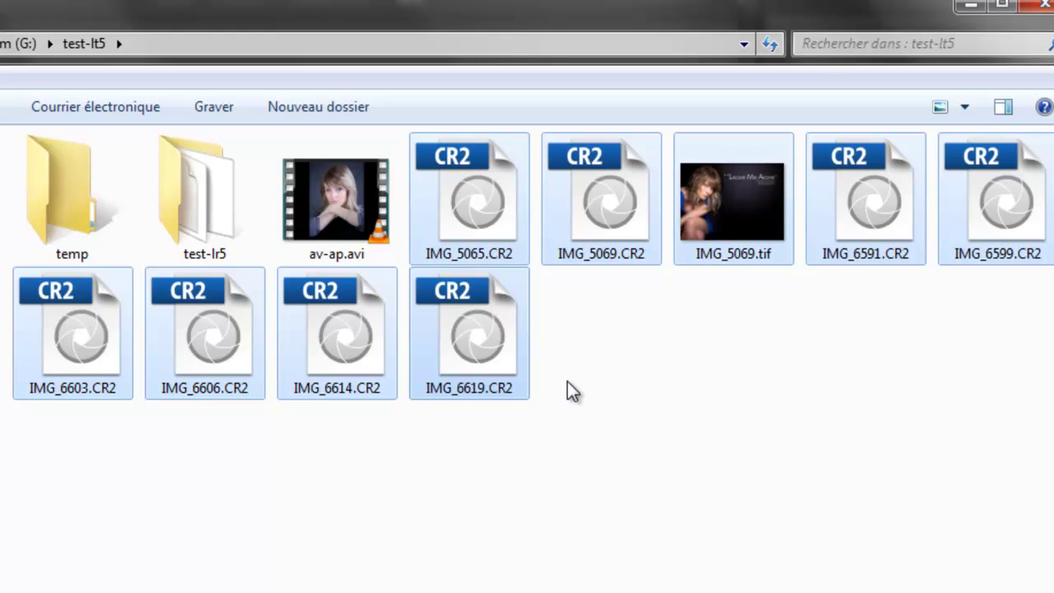
{"action": "left_click", "coordinate": [567, 381]}
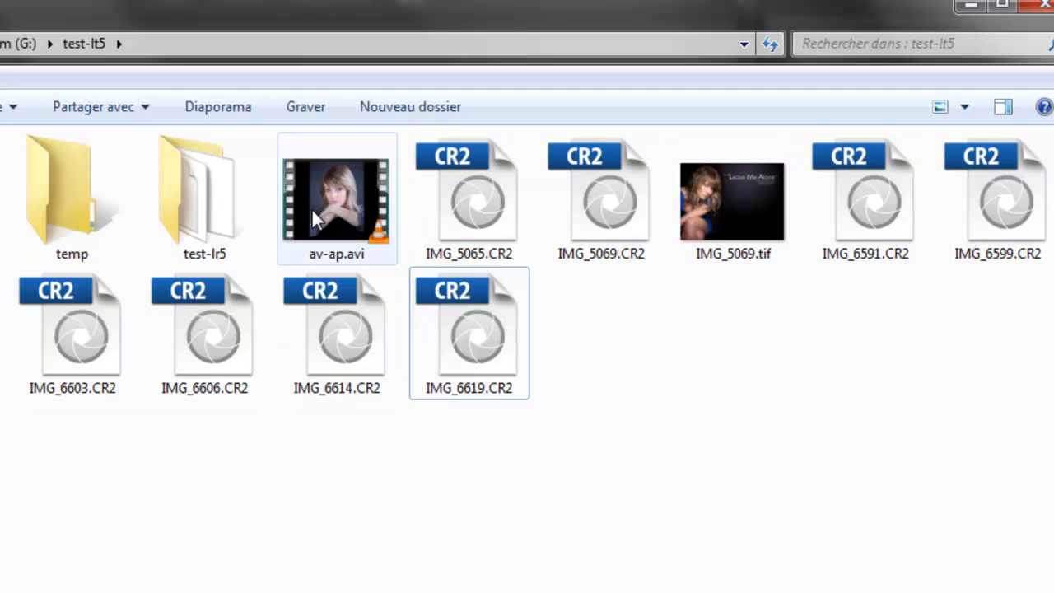
{"action": "left_click", "coordinate": [343, 167]}
{"action": "left_click", "coordinate": [463, 330], "text": "shift"}
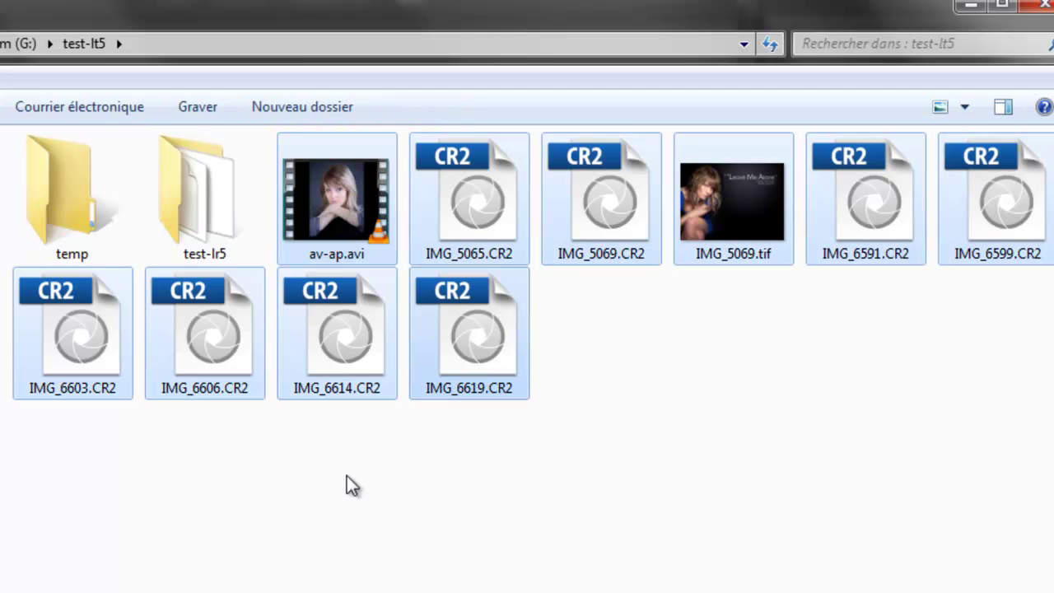
{"action": "left_click", "coordinate": [64, 177]}
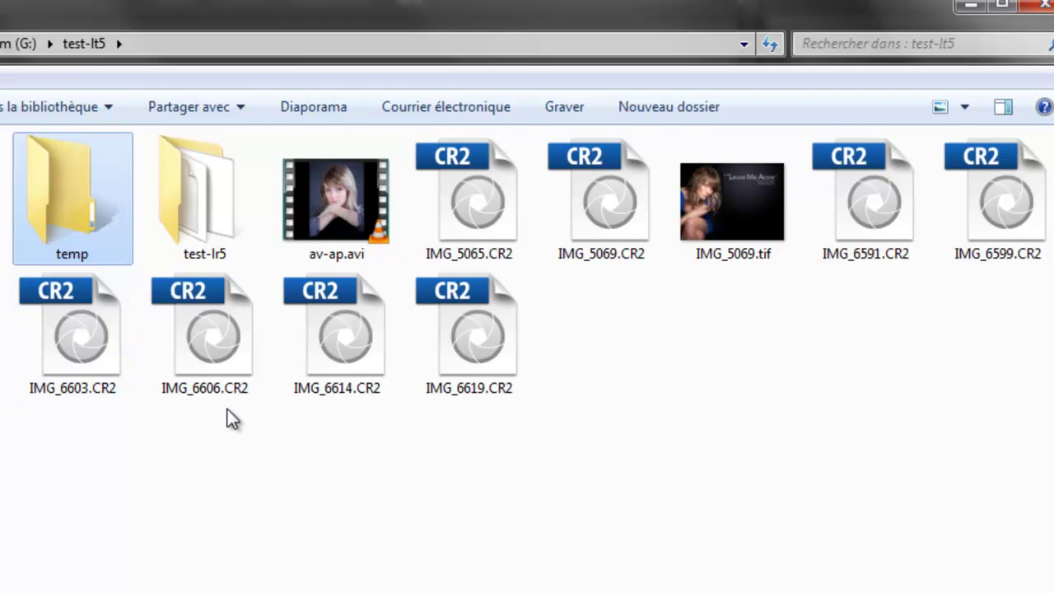
{"action": "left_click", "coordinate": [187, 207]}
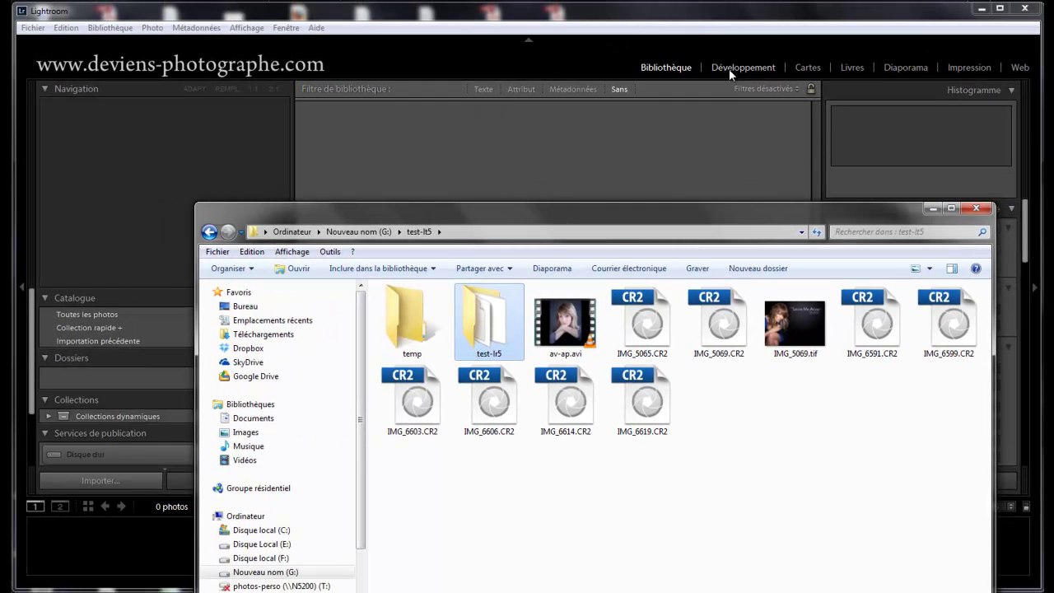
Select the files from av-ap.avi to IMG_6619.CR2 in test-lt5 and bring them into Lightroom for import.
{"action": "left_click", "coordinate": [543, 328]}
{"action": "left_click", "coordinate": [646, 403], "text": "shift"}
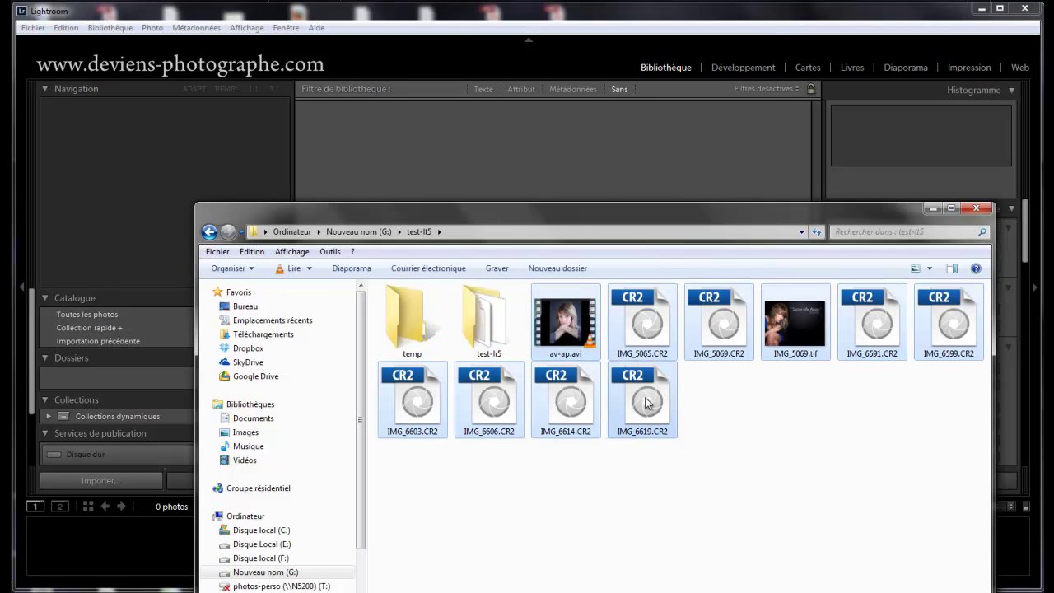
{"action": "left_click_drag", "start_coordinate": [656, 411], "coordinate": [602, 149]}
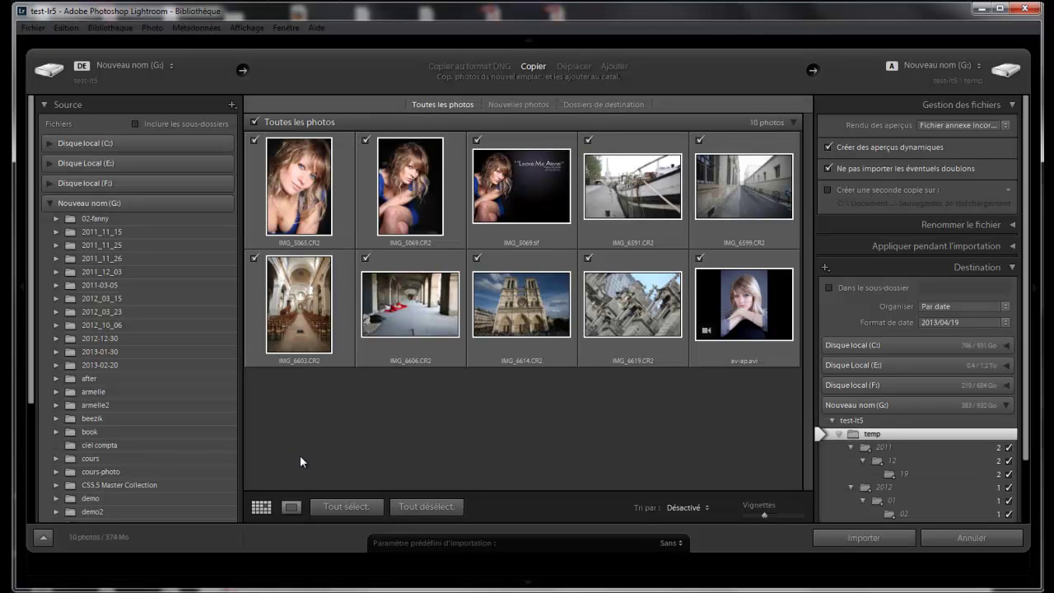
Copy the ten files into the temp folder organised by date, with Créer des aperçus dynamiques turned off, and run the import.
{"action": "left_click", "coordinate": [41, 537]}
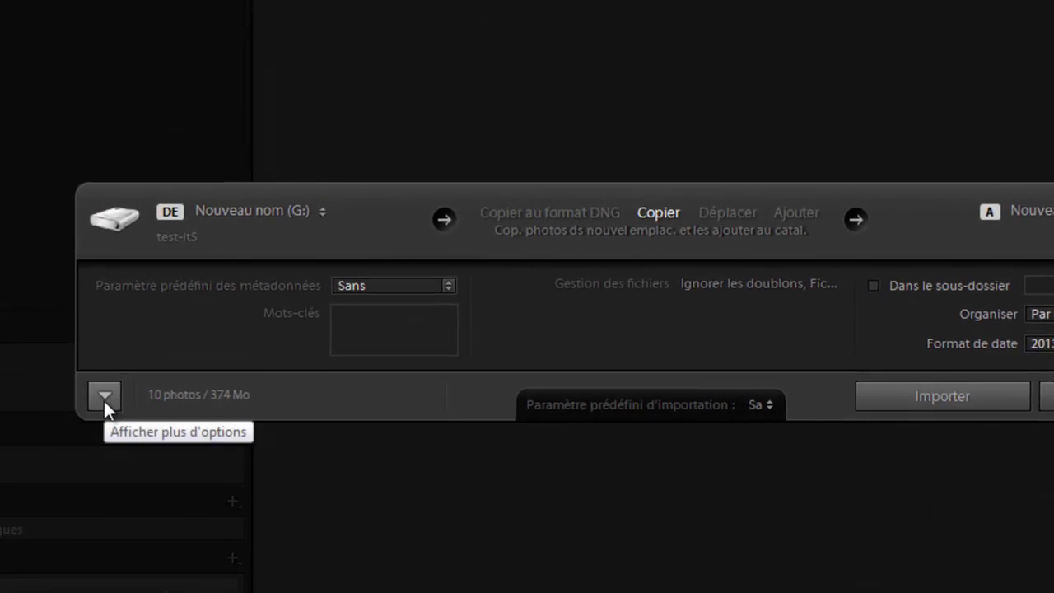
{"action": "left_click", "coordinate": [189, 347]}
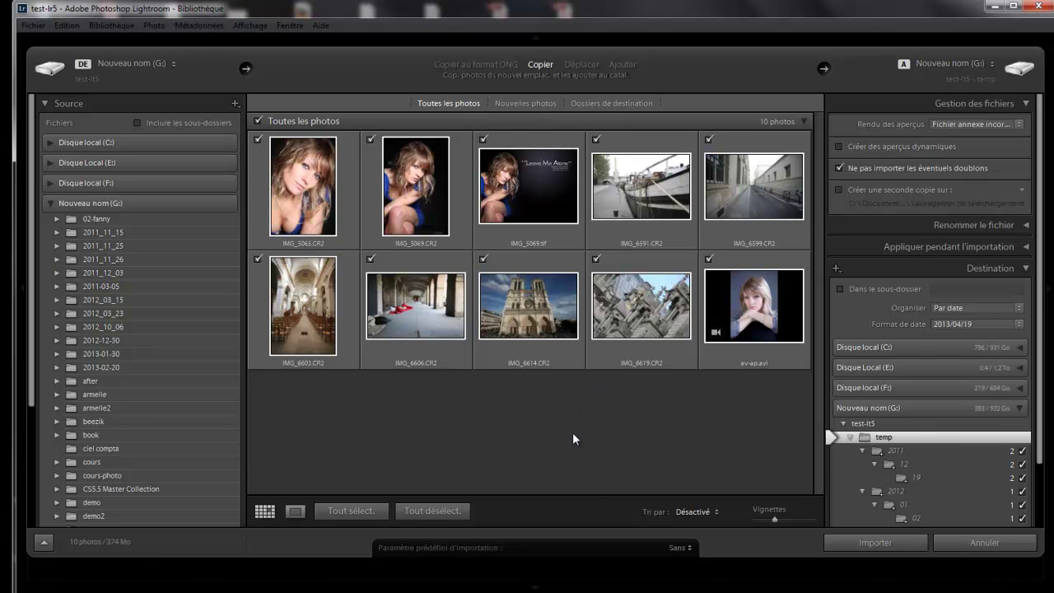
{"action": "left_click", "coordinate": [838, 541]}
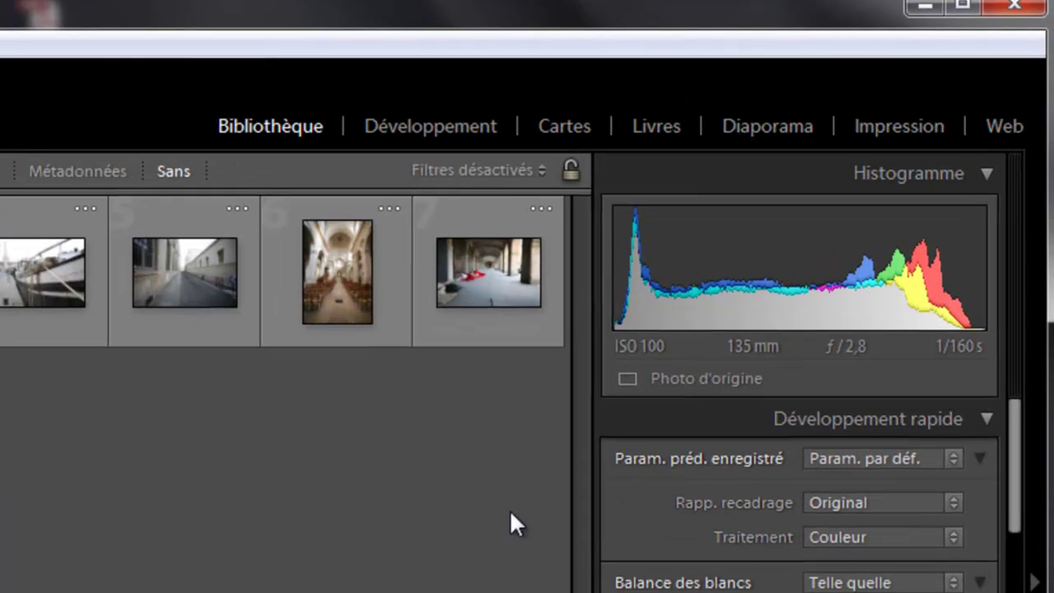
Check the Photo d'origine status without building a smart preview, and view IMG_5069.tif in the Développement module before returning to Bibliothèque.
{"action": "left_click", "coordinate": [687, 385]}
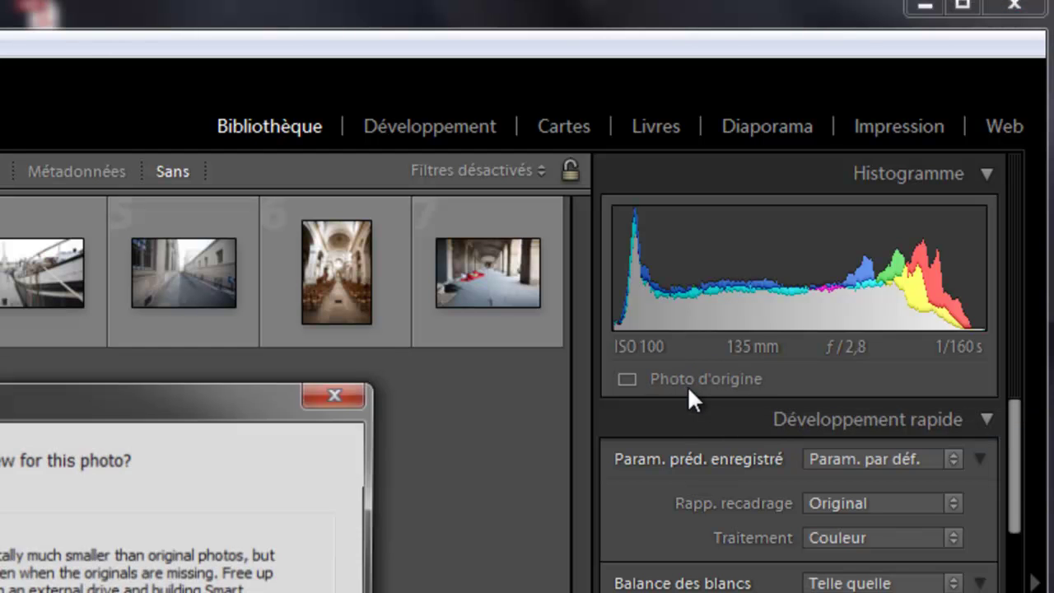
{"action": "key", "text": "Escape"}
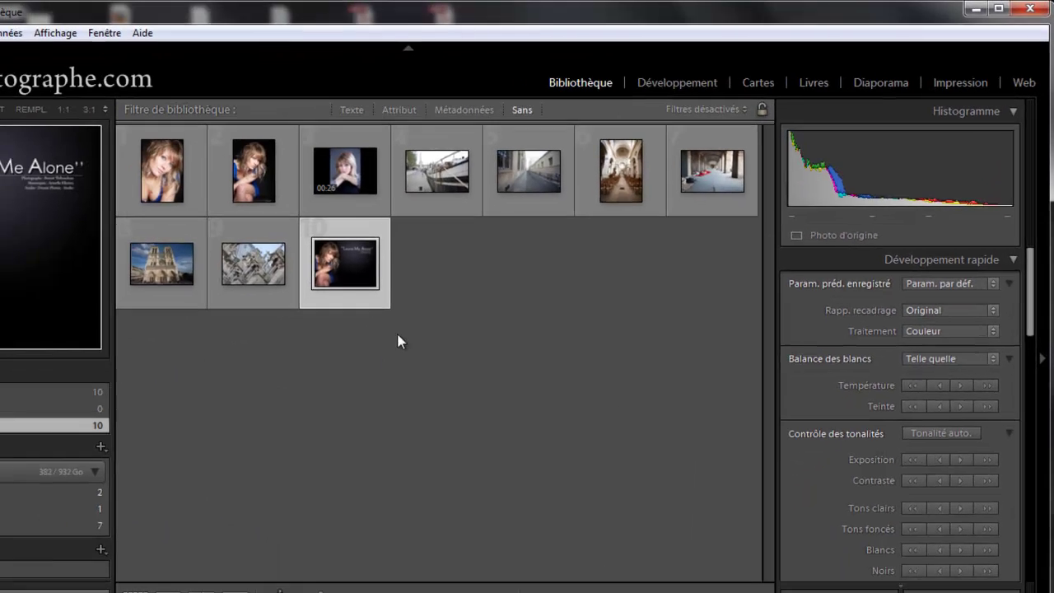
{"action": "left_click", "coordinate": [667, 86]}
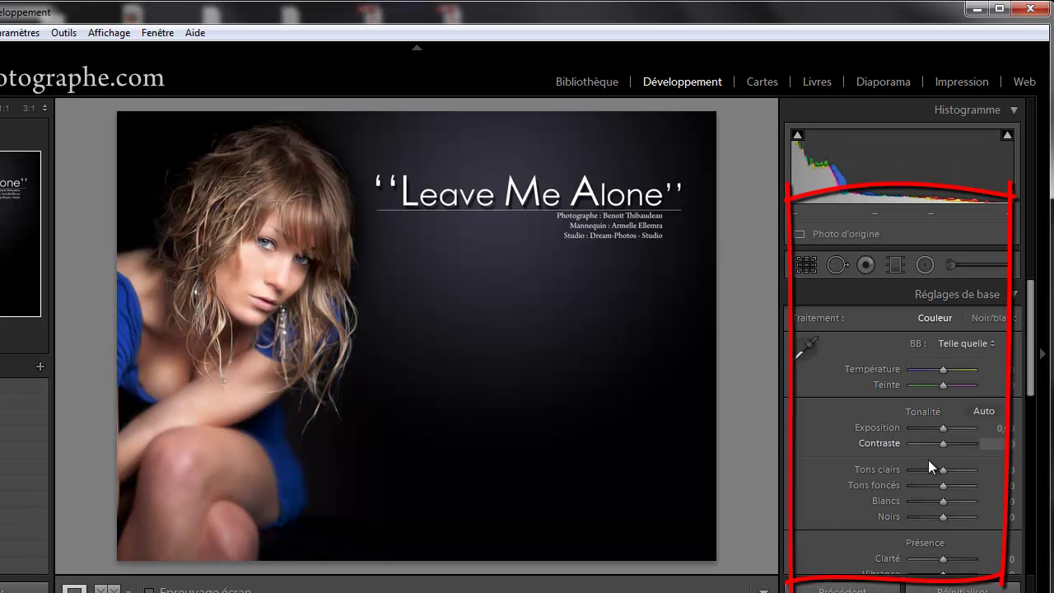
{"action": "left_click", "coordinate": [565, 83]}
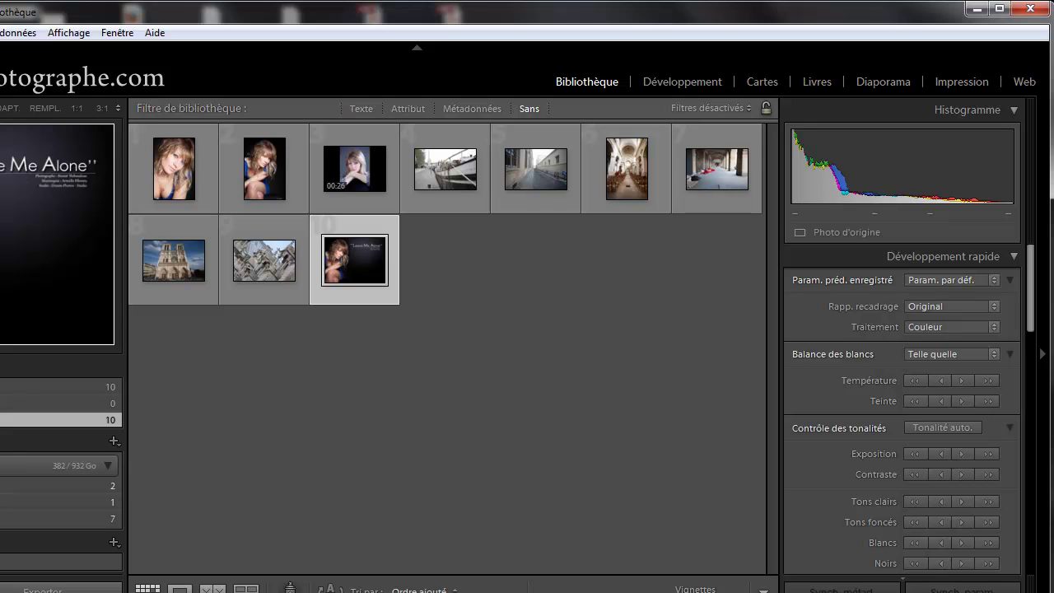
Switch to Windows Explorer, open temp\2013\04\19, move IMG_5069.tif out of that folder and minimize the window.
{"action": "key", "text": "alt+Tab"}
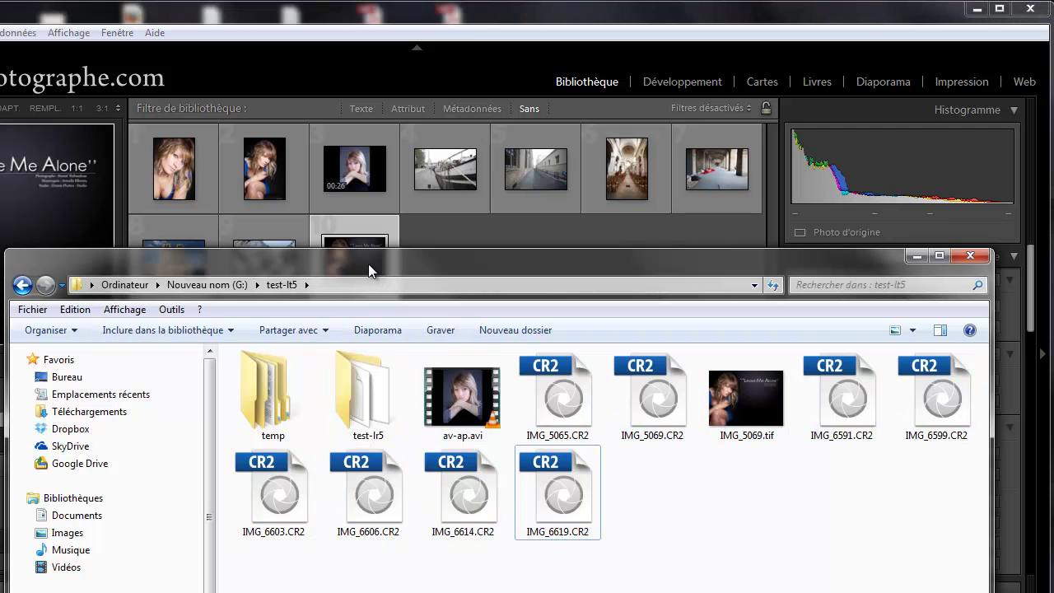
{"action": "left_click_drag", "start_coordinate": [368, 264], "coordinate": [294, 95]}
{"action": "left_click", "coordinate": [224, 220]}
{"action": "double_click", "coordinate": [225, 219]}
{"action": "double_click", "coordinate": [176, 239]}
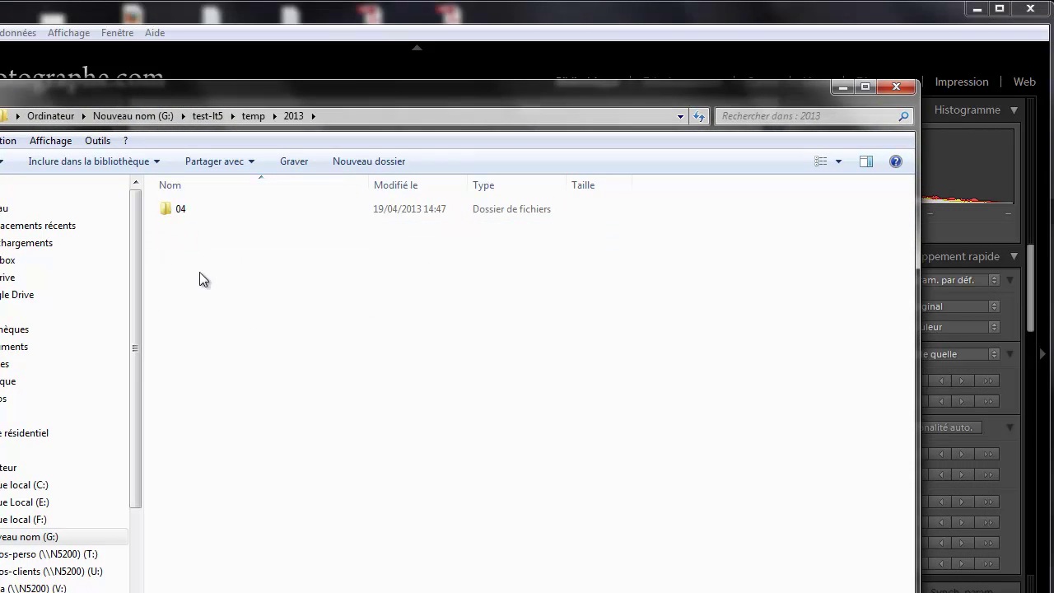
{"action": "double_click", "coordinate": [181, 209]}
{"action": "double_click", "coordinate": [181, 226]}
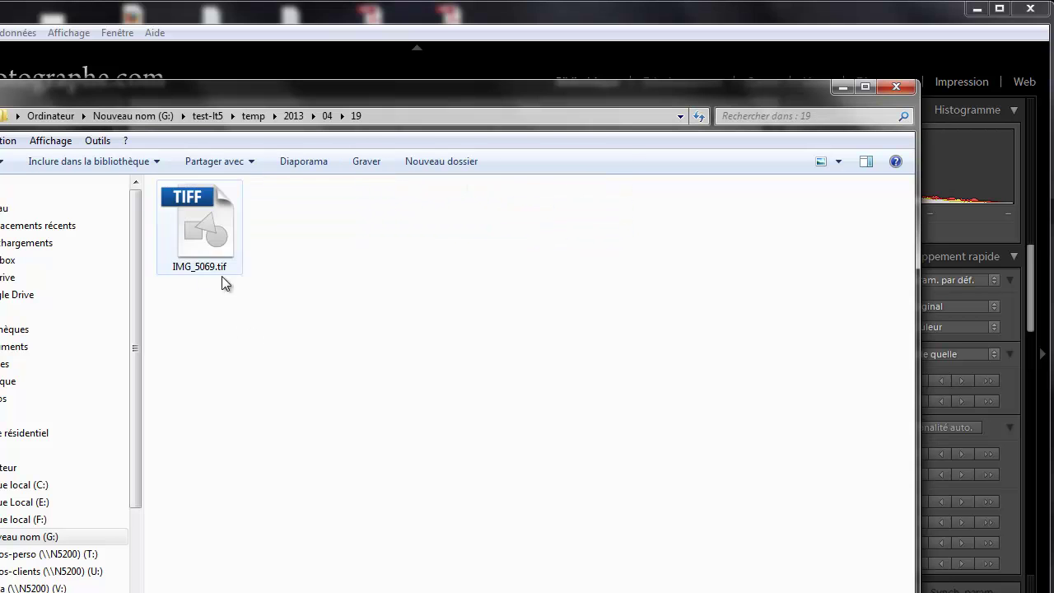
{"action": "left_click_drag", "start_coordinate": [190, 238], "coordinate": [1047, 387]}
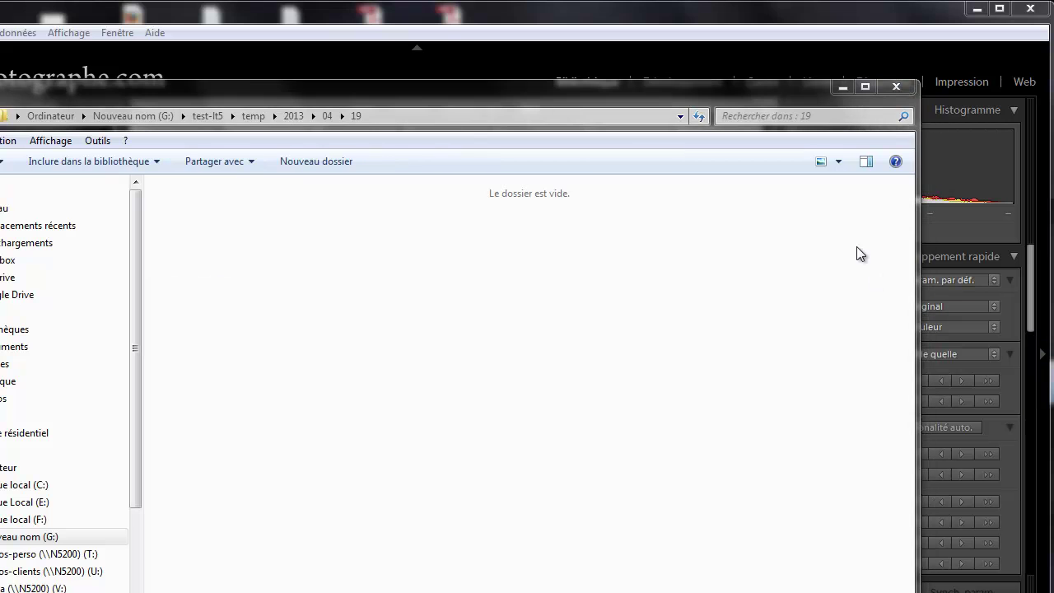
{"action": "left_click", "coordinate": [844, 89]}
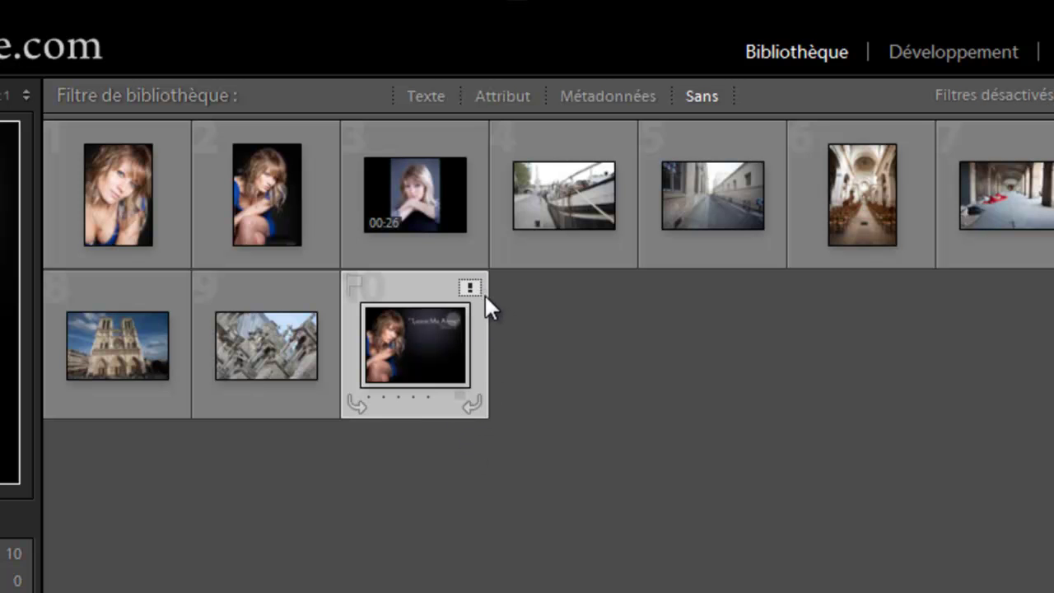
Inspect the missing-file badge on IMG_5069.tif and its Développement controls, and return to Bibliothèque.
{"action": "mouse_move", "coordinate": [479, 298]}
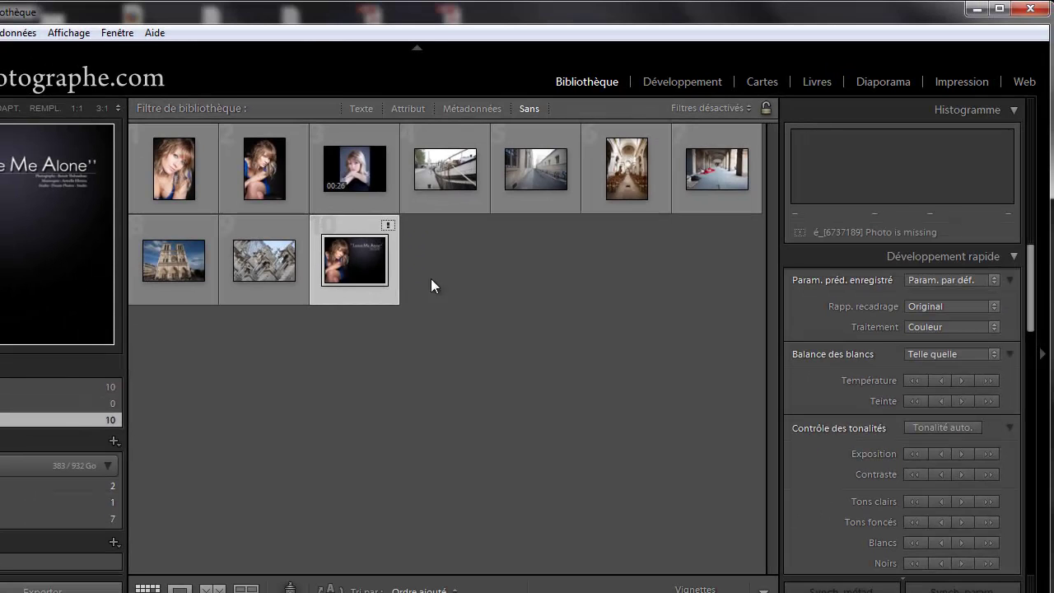
{"action": "left_click", "coordinate": [665, 79]}
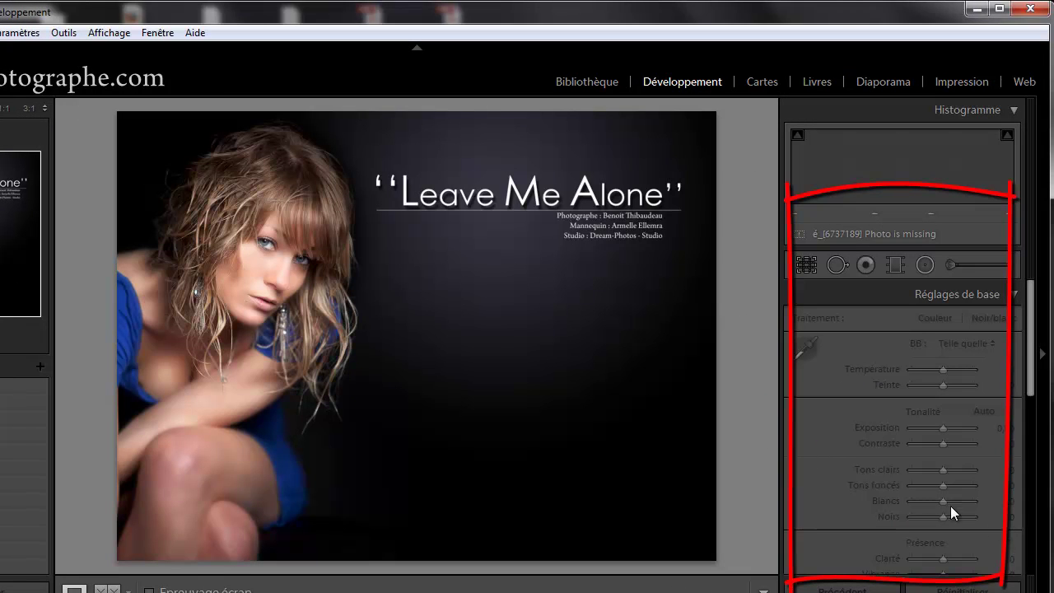
{"action": "left_click", "coordinate": [591, 79]}
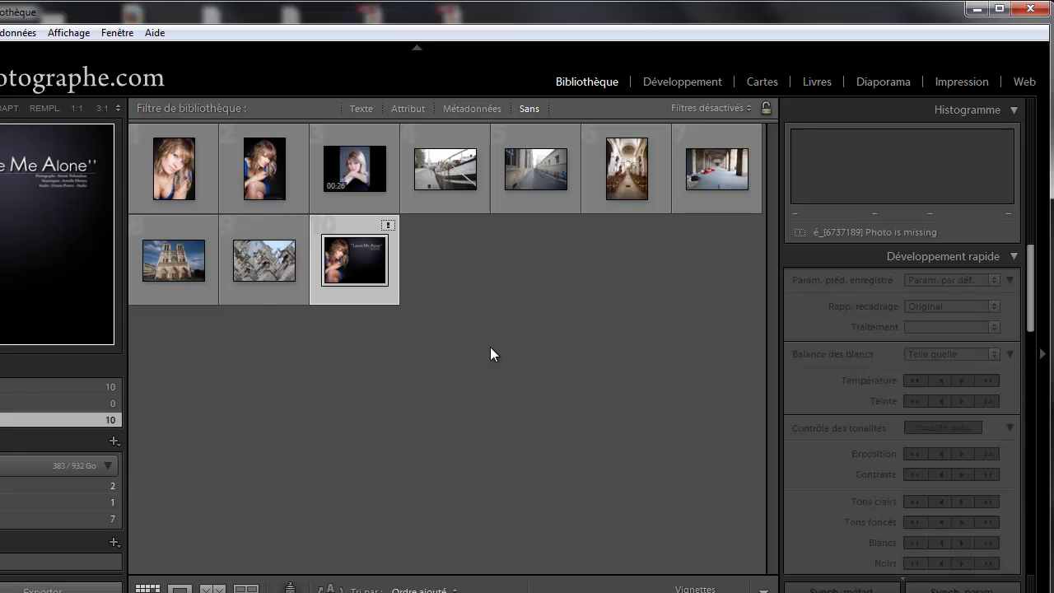
Select all ten imported items in the library grid and delete them.
{"action": "left_click", "coordinate": [190, 154]}
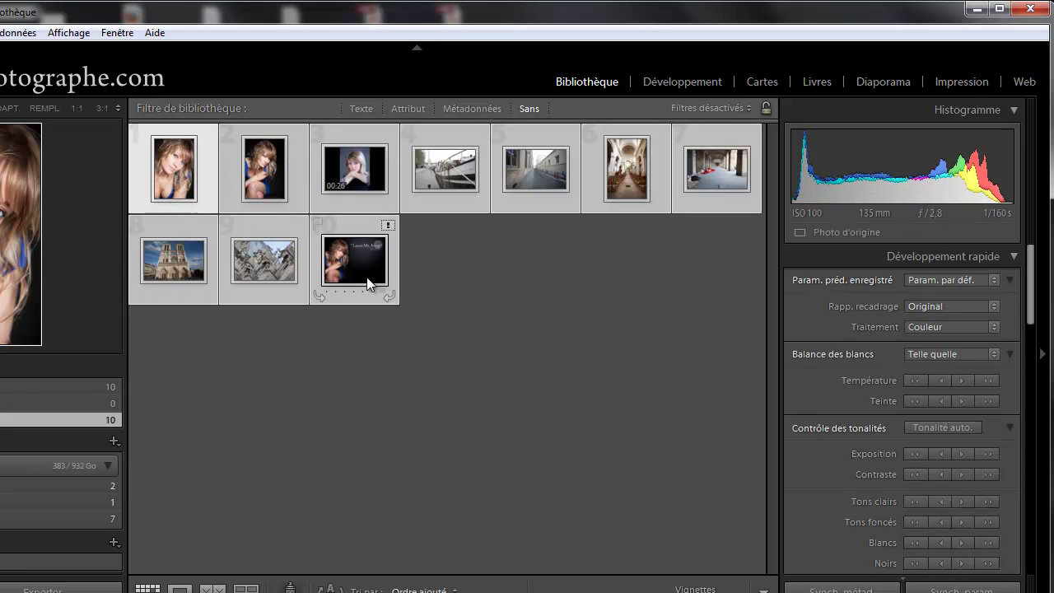
{"action": "key", "text": "Delete"}
{"action": "left_click", "coordinate": [515, 492]}
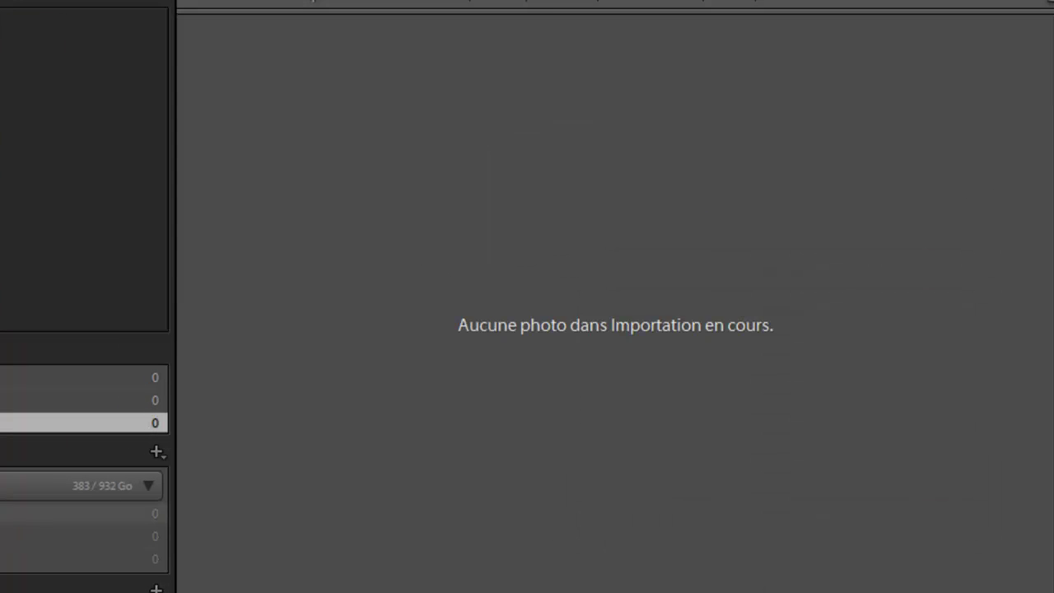
Delete the 2011, 2012 and 2013 folders from Dossiers and confirm the permanent deletion of folder 18.
{"action": "left_click", "coordinate": [58, 412]}
{"action": "left_click", "coordinate": [115, 414], "text": "shift"}
{"action": "right_click", "coordinate": [115, 414]}
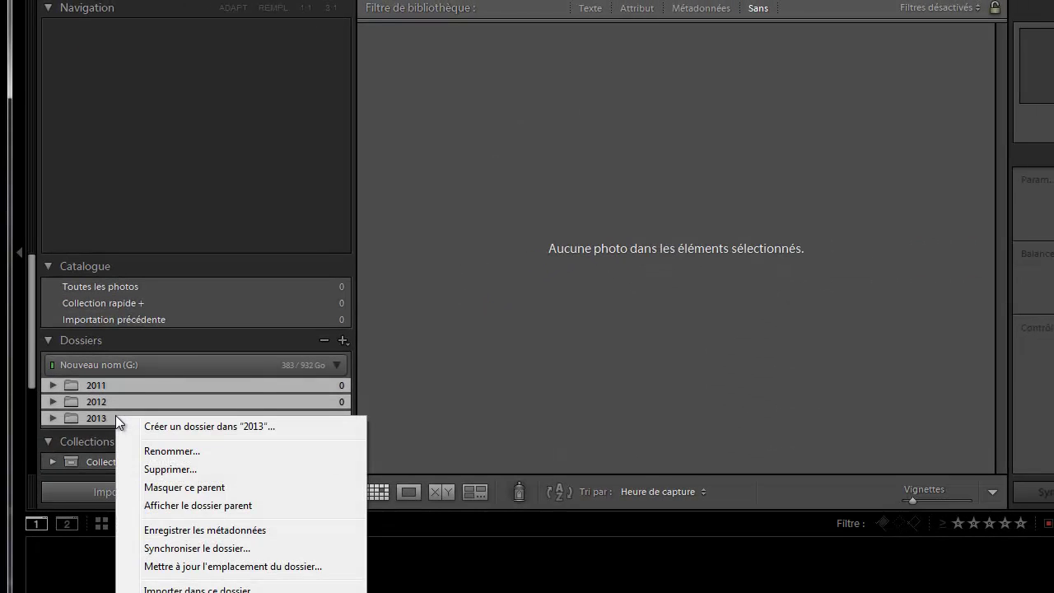
{"action": "left_click", "coordinate": [150, 469]}
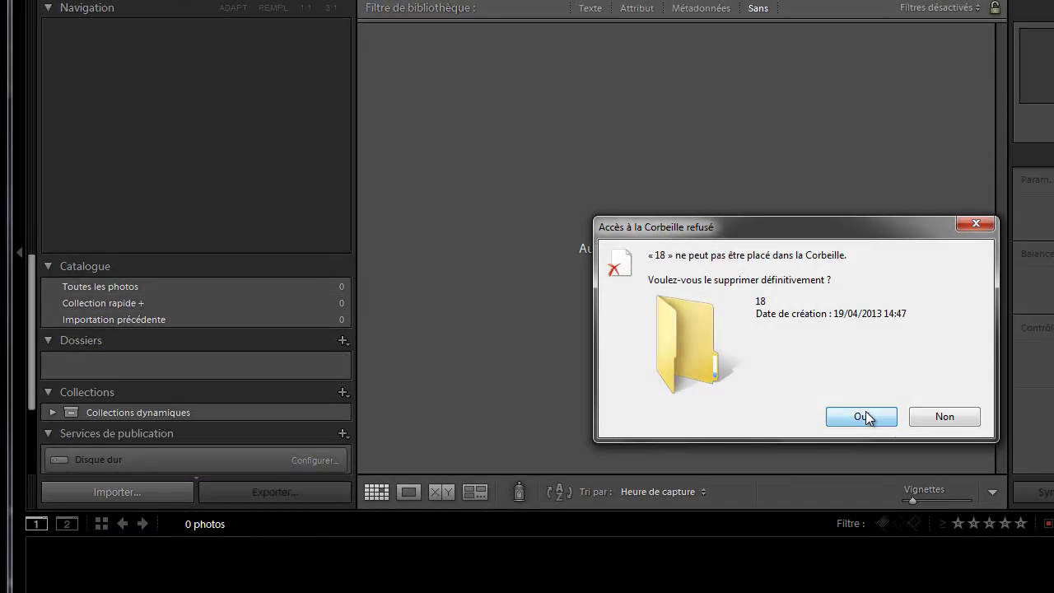
{"action": "left_click", "coordinate": [864, 416]}
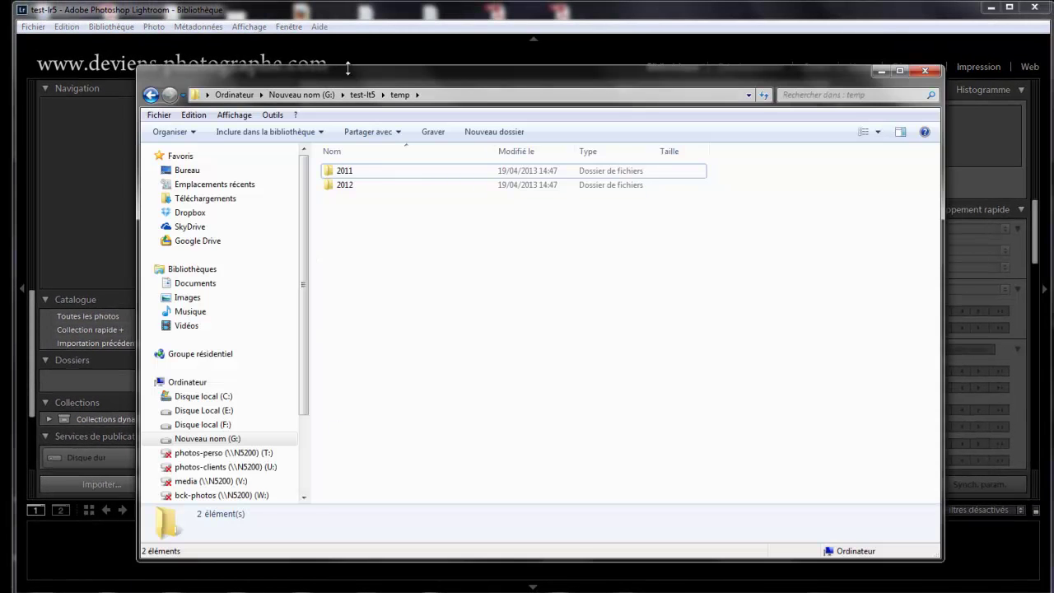
Go back to the test-lt5 folder in Windows Explorer and load its ten media files into Lightroom's import window again.
{"action": "left_click_drag", "start_coordinate": [346, 64], "coordinate": [429, 259]}
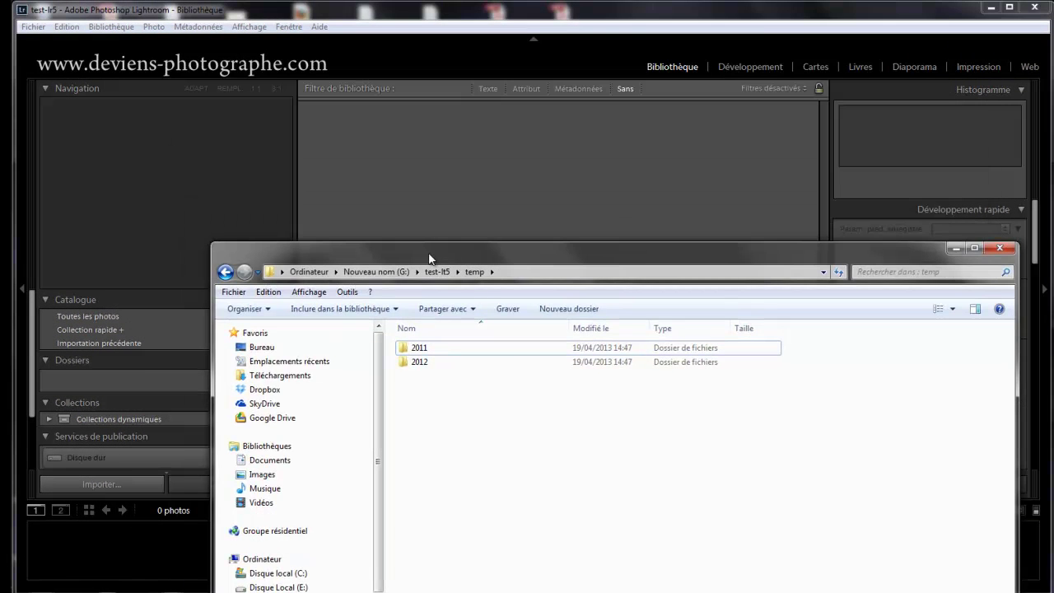
{"action": "left_click", "coordinate": [437, 271]}
{"action": "left_click", "coordinate": [663, 440], "text": "shift"}
{"action": "left_click_drag", "start_coordinate": [656, 363], "coordinate": [601, 222]}
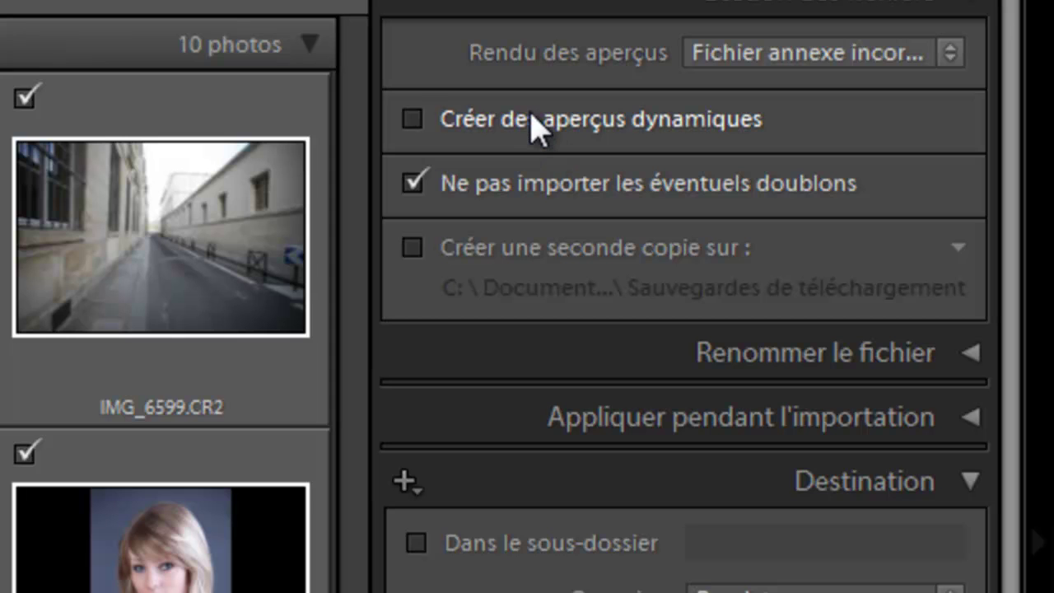
Turn on Créer des aperçus dynamiques and import the ten files into the temp folder.
{"action": "left_click", "coordinate": [532, 127]}
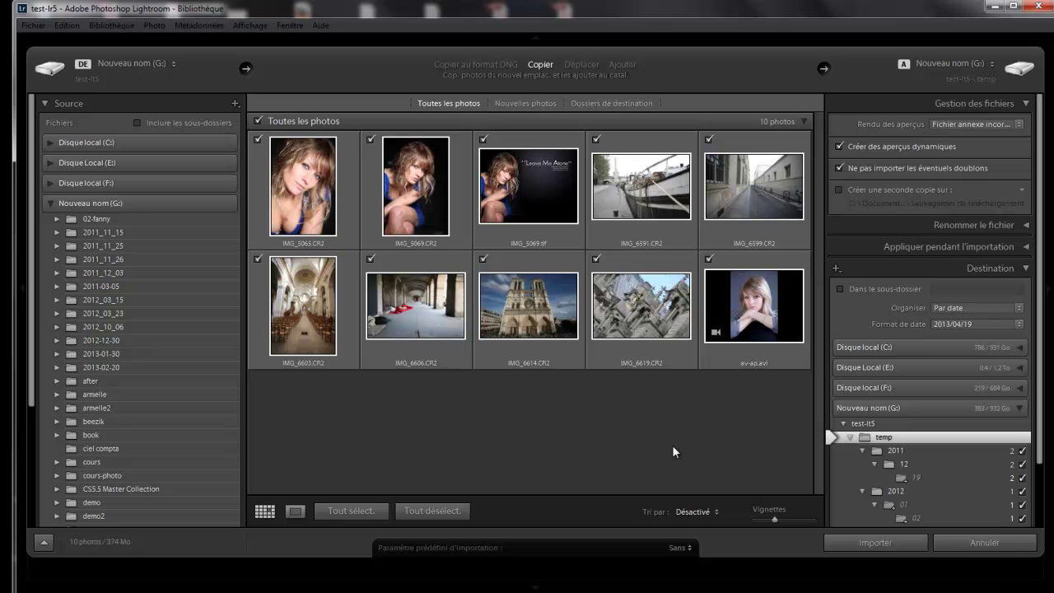
{"action": "left_click", "coordinate": [879, 541]}
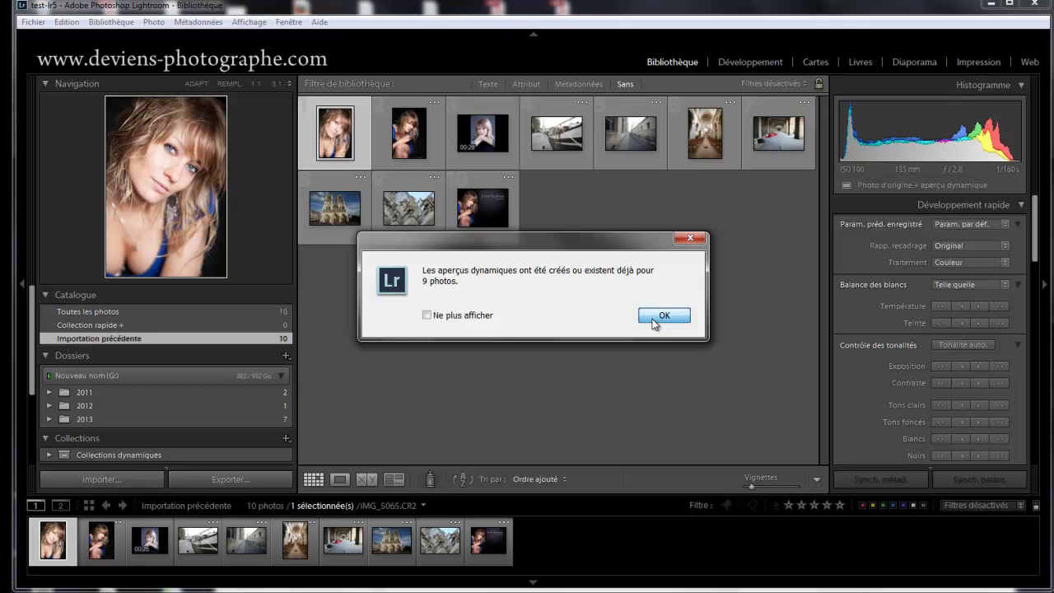
Dismiss the smart preview message, examine the Aperçus commands with all items selected, and reselect all ten items to check their preview status.
{"action": "left_click", "coordinate": [652, 319]}
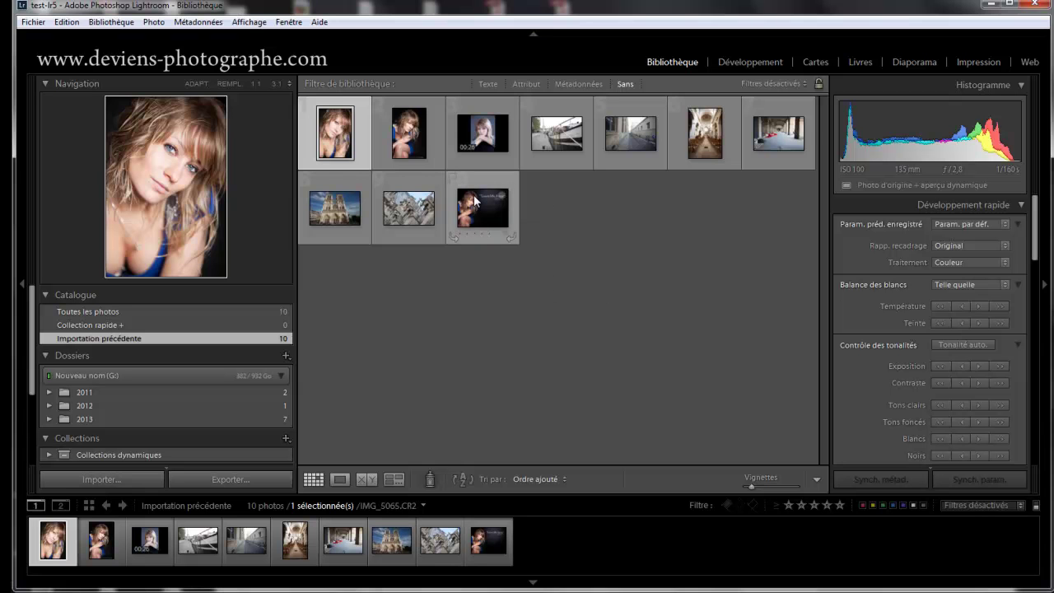
{"action": "key", "text": "ctrl+a"}
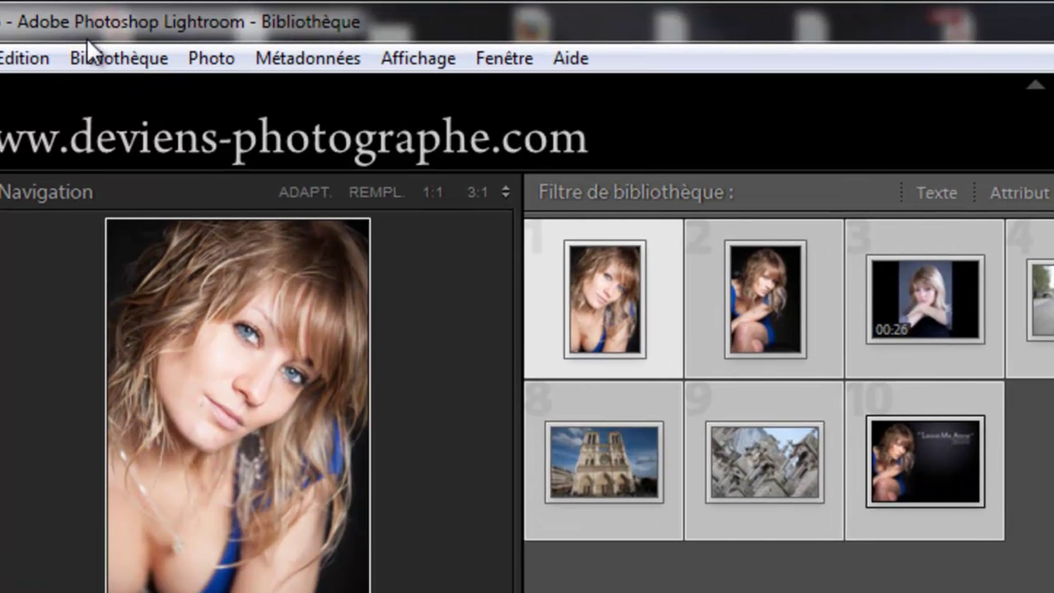
{"action": "left_click", "coordinate": [96, 49]}
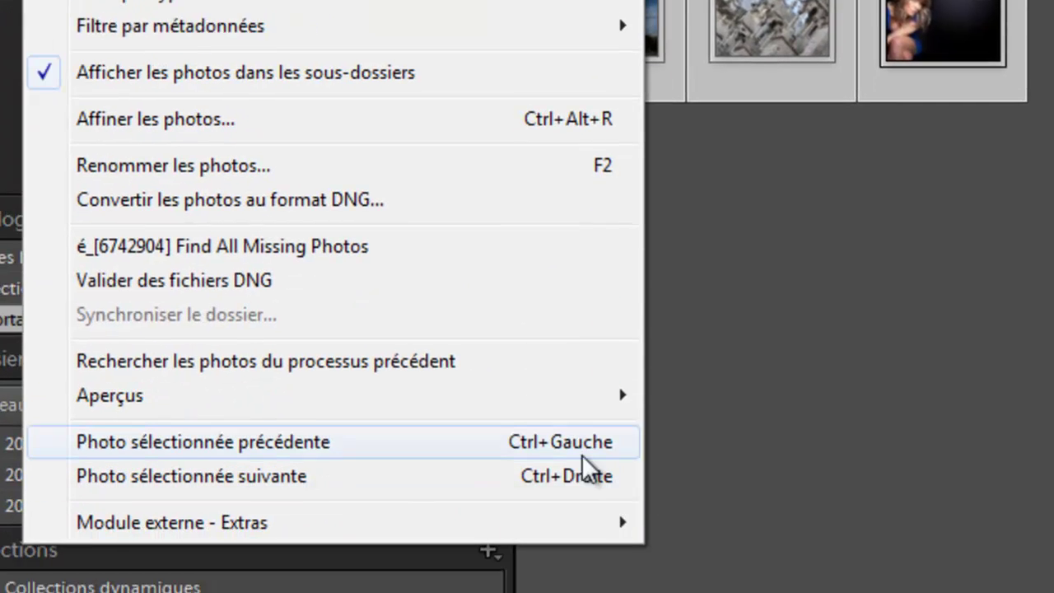
{"action": "mouse_move", "coordinate": [632, 401]}
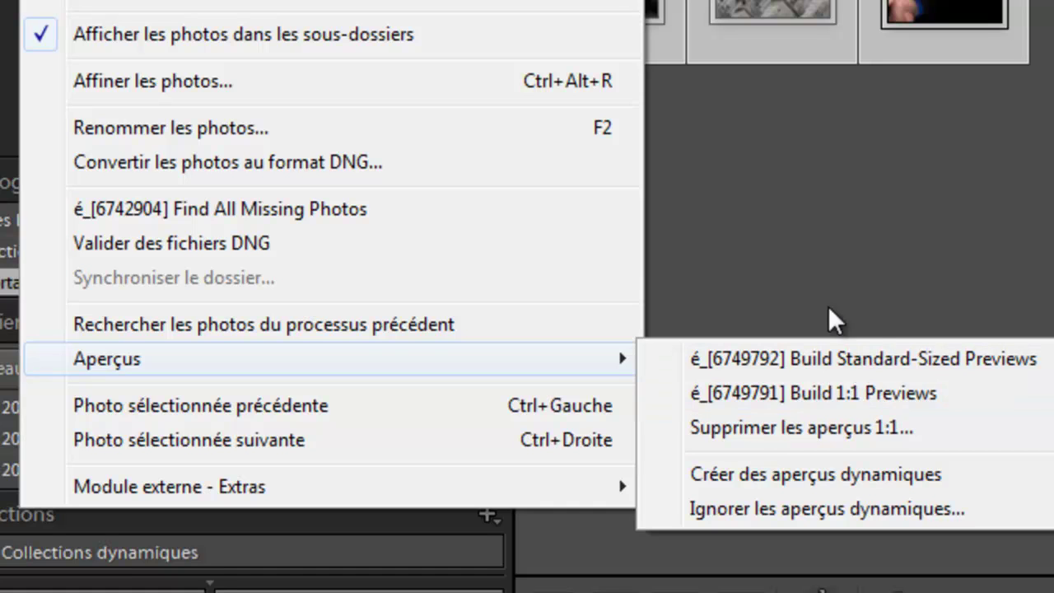
{"action": "left_click", "coordinate": [982, 187]}
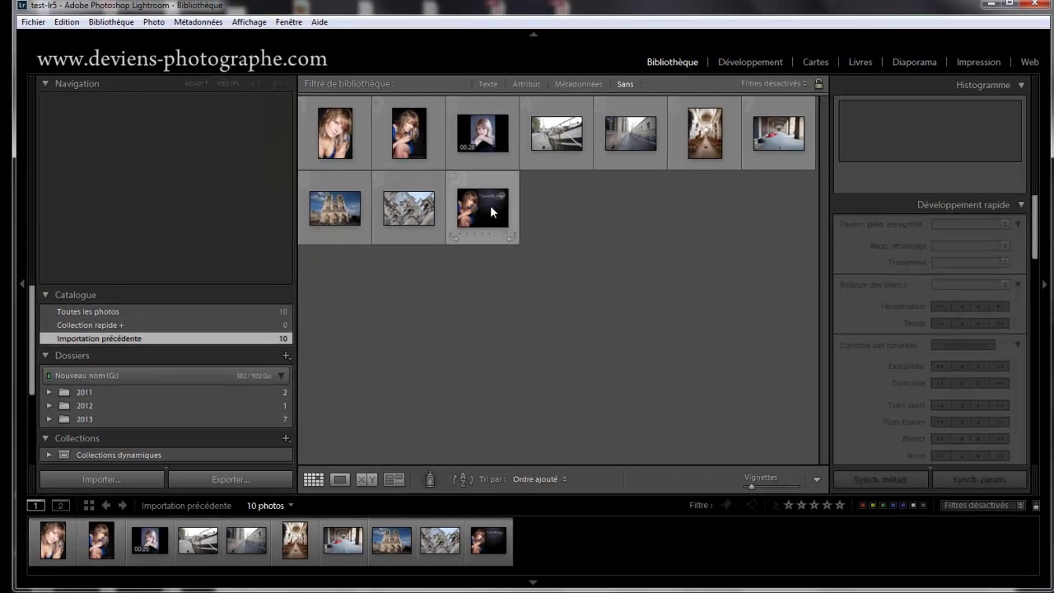
{"action": "left_click", "coordinate": [489, 205]}
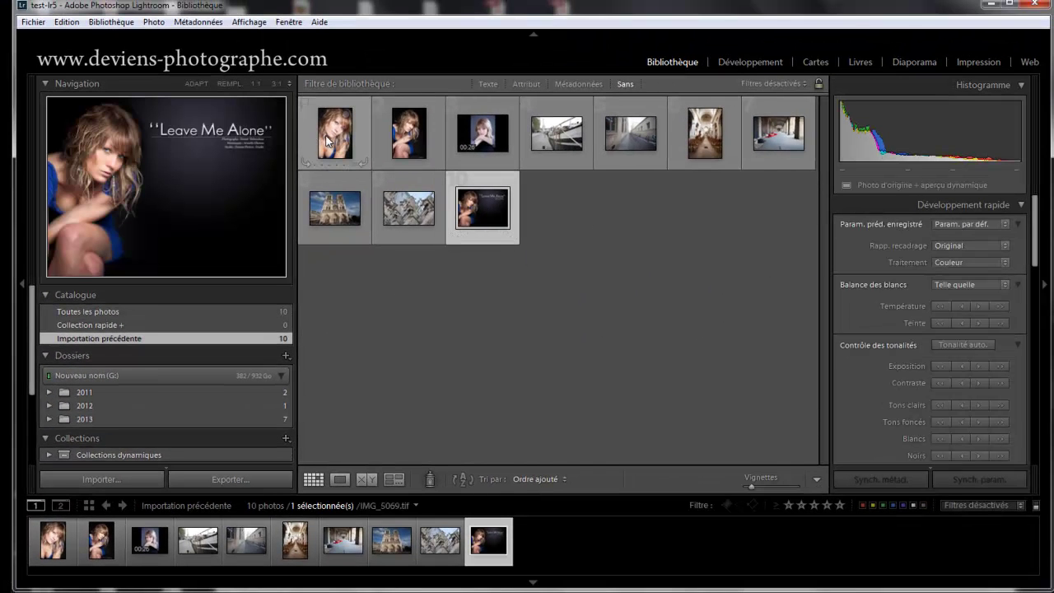
{"action": "key", "text": "ctrl+a"}
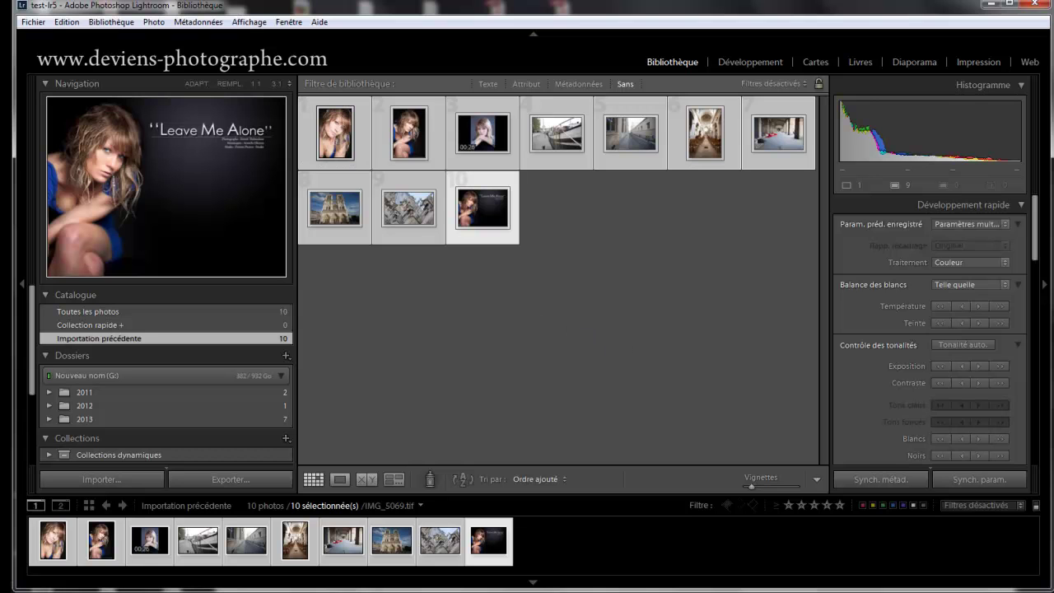
Switch to Windows Explorer and open folder 19 under test-lt5\temp\2013\04.
{"action": "key", "text": "alt+Tab"}
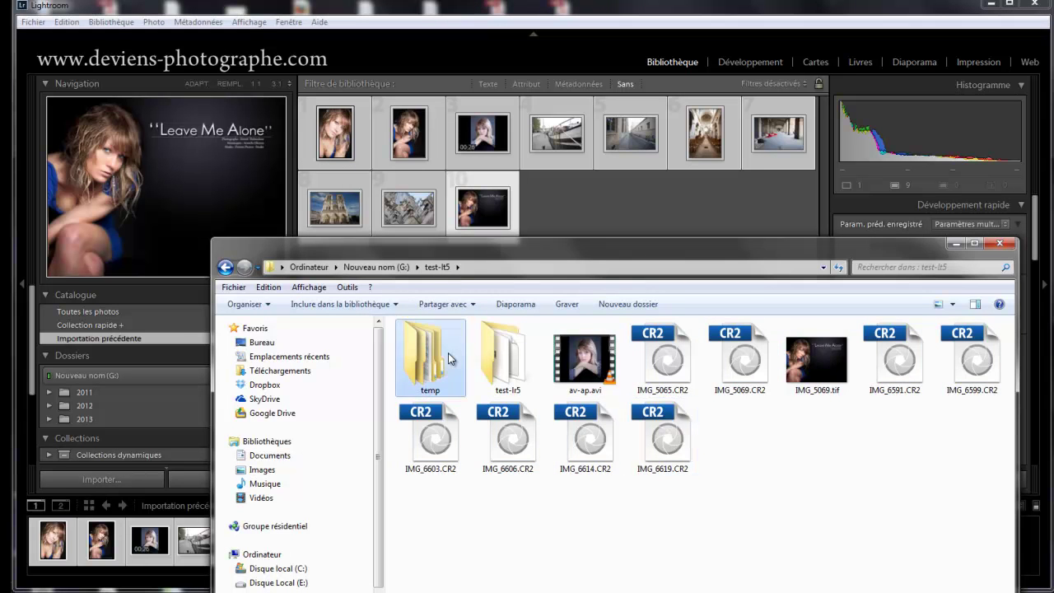
{"action": "double_click", "coordinate": [448, 353]}
{"action": "double_click", "coordinate": [413, 372]}
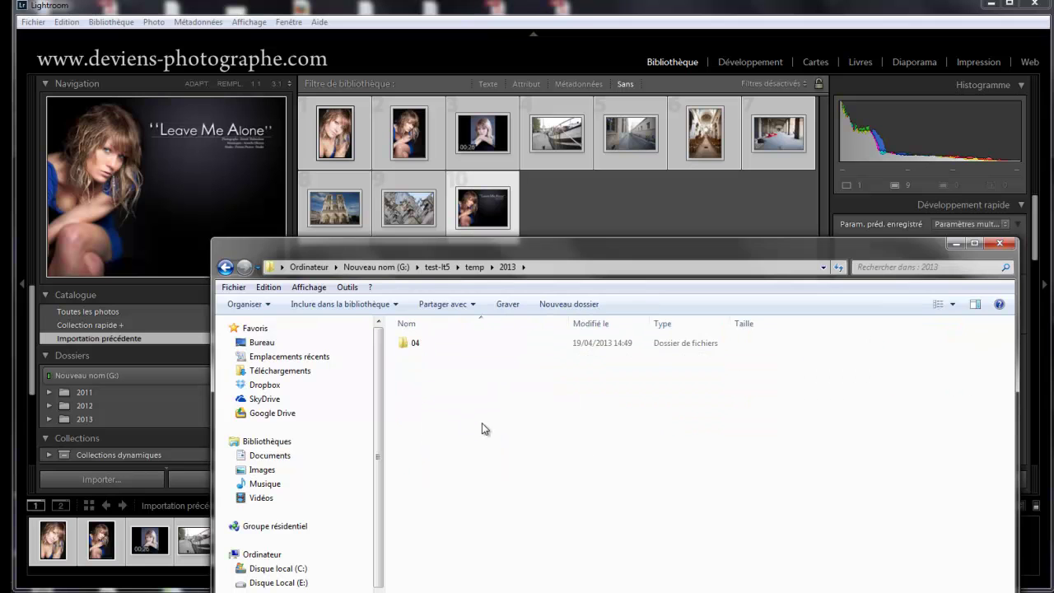
{"action": "double_click", "coordinate": [415, 342]}
{"action": "double_click", "coordinate": [416, 357]}
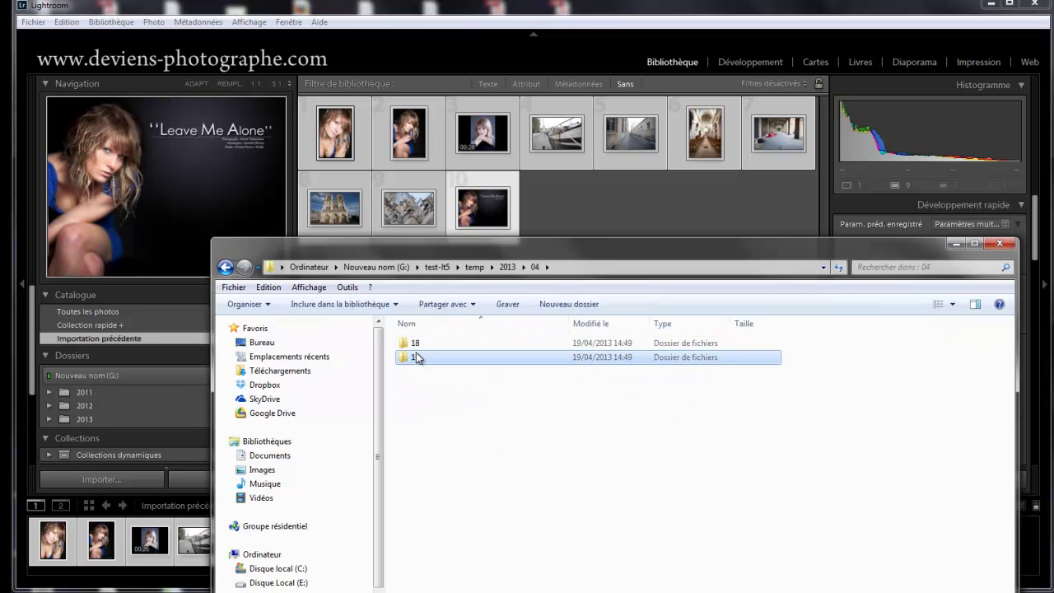
Return to Lightroom, select the "Leave Me Alone" image and check its original and smart preview status.
{"action": "left_click", "coordinate": [632, 181]}
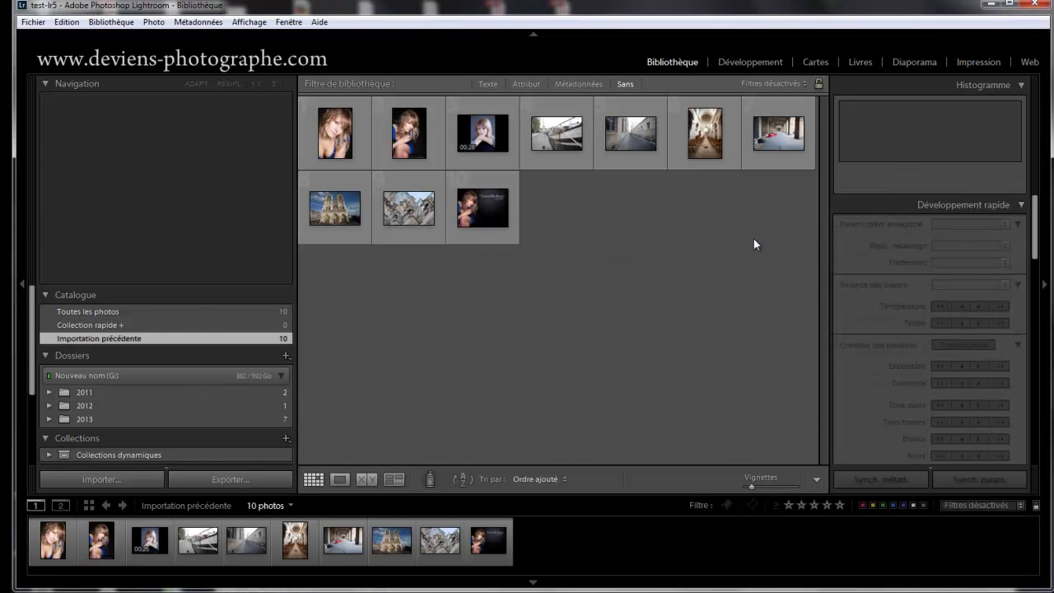
{"action": "left_click", "coordinate": [477, 194]}
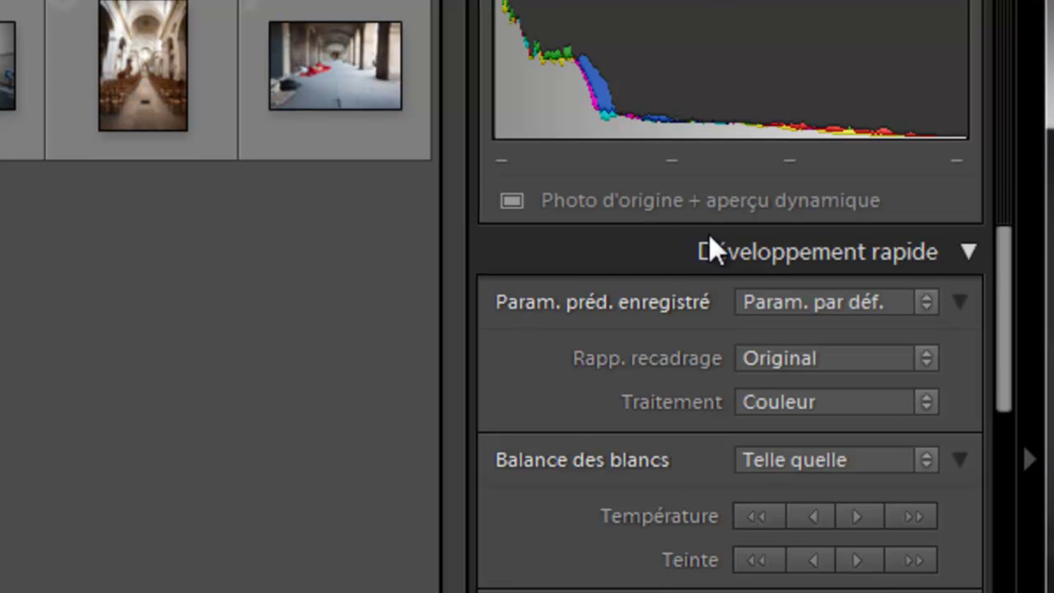
{"action": "mouse_move", "coordinate": [796, 214]}
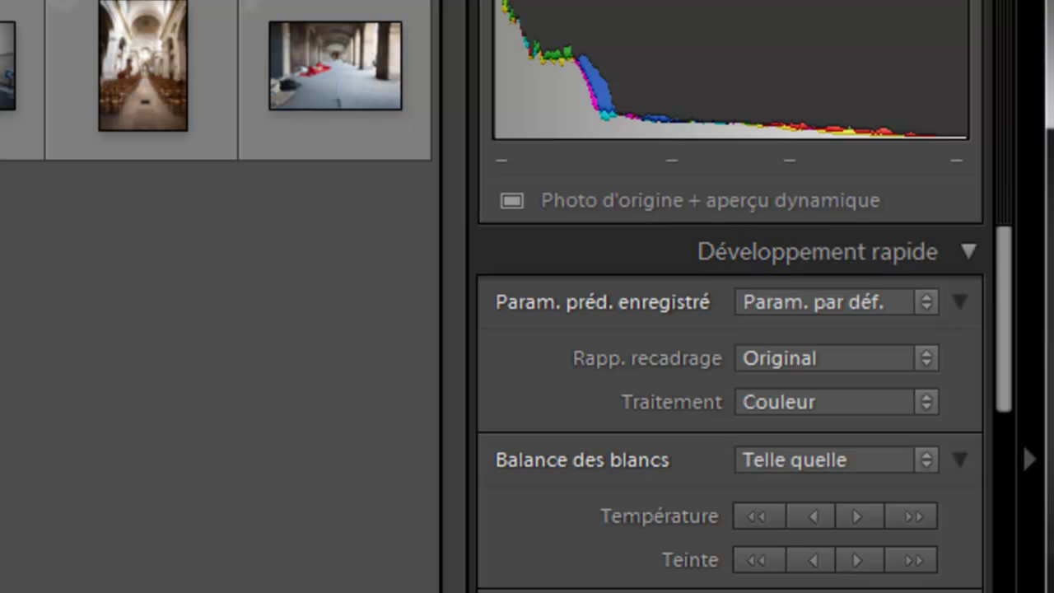
Switch to Windows Explorer and move IMG_5069.tif out of folder 19.
{"action": "key", "text": "alt+Tab"}
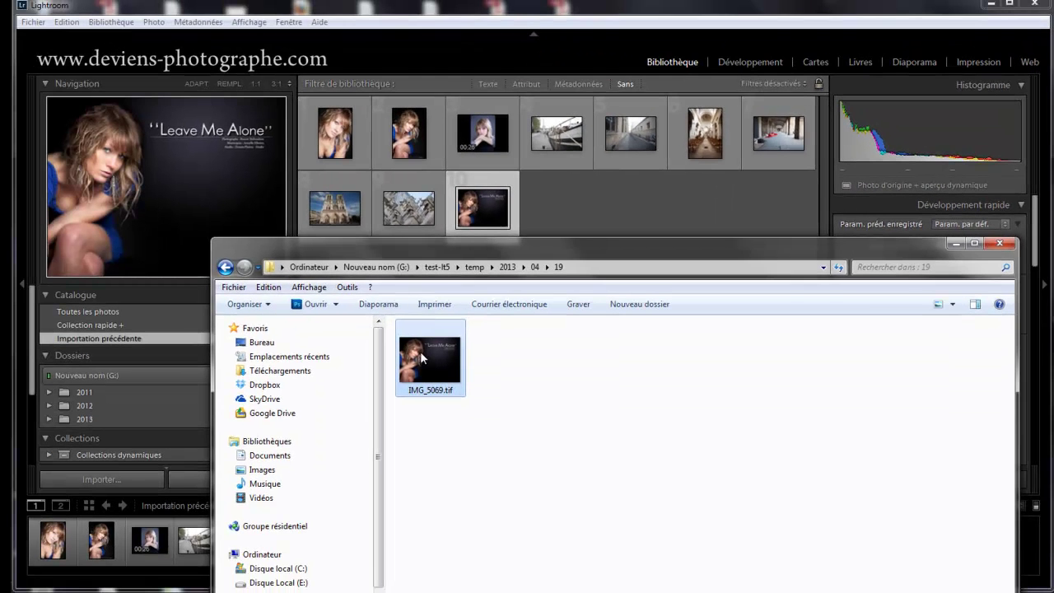
{"action": "key", "text": "ctrl+v"}
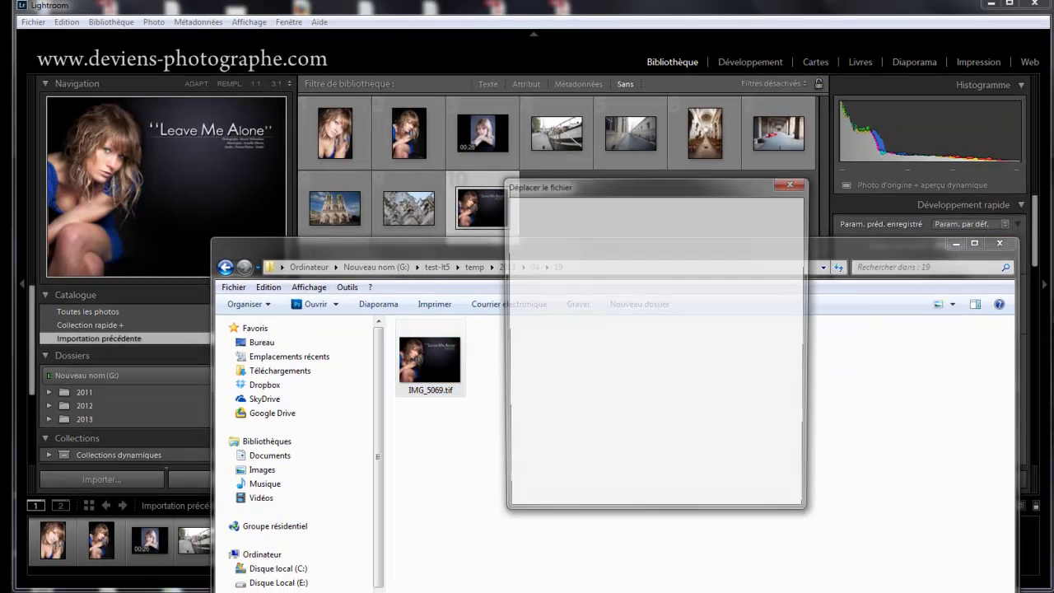
{"action": "left_click", "coordinate": [603, 325]}
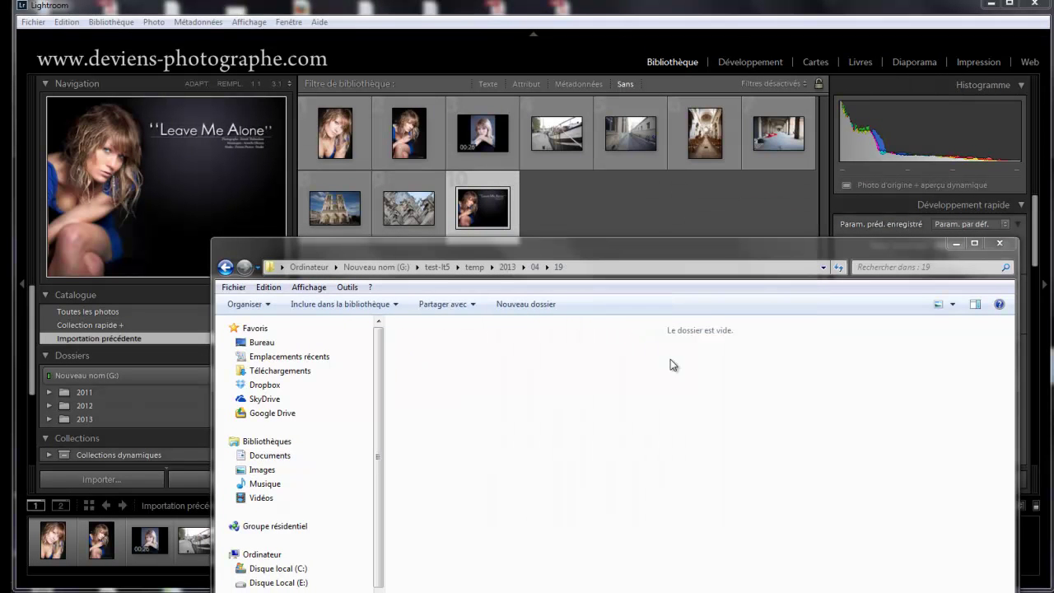
Return to Lightroom, check the missing-original badge on IMG_5069.tif and open the image in the Développement module.
{"action": "left_click", "coordinate": [609, 195]}
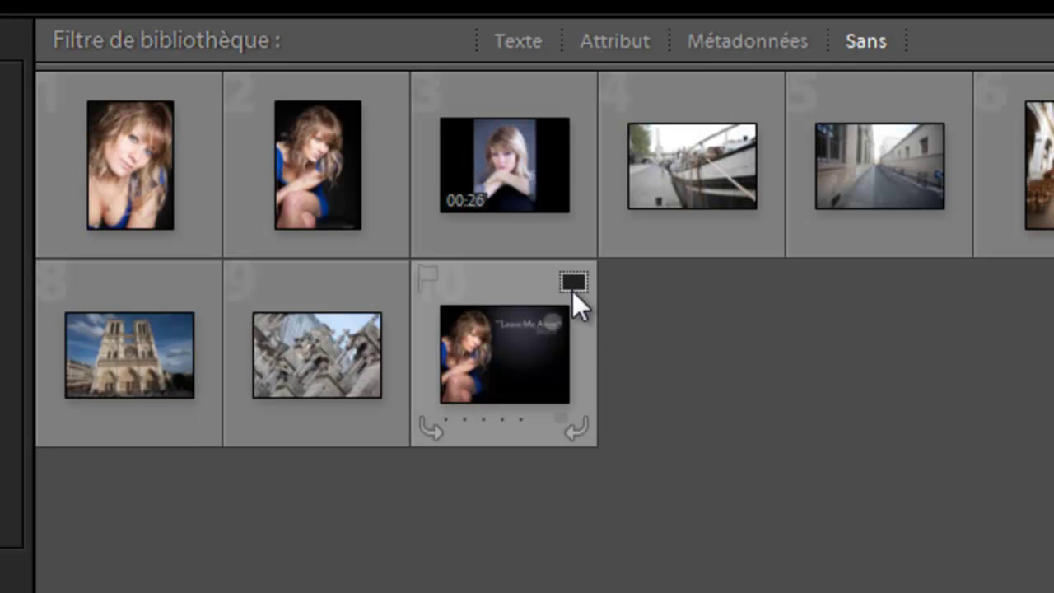
{"action": "mouse_move", "coordinate": [572, 290]}
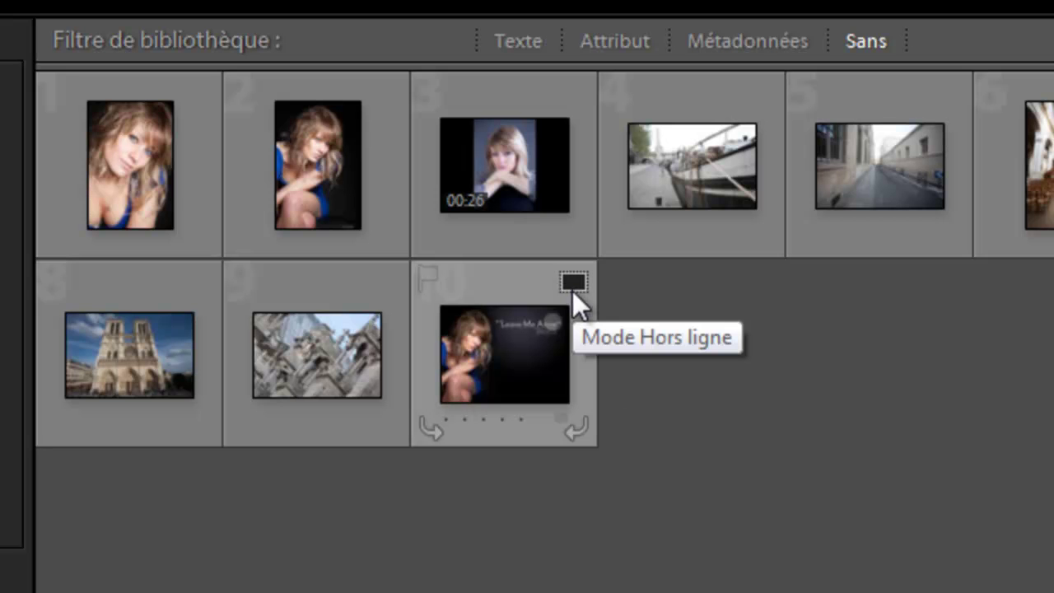
{"action": "left_click", "coordinate": [524, 387]}
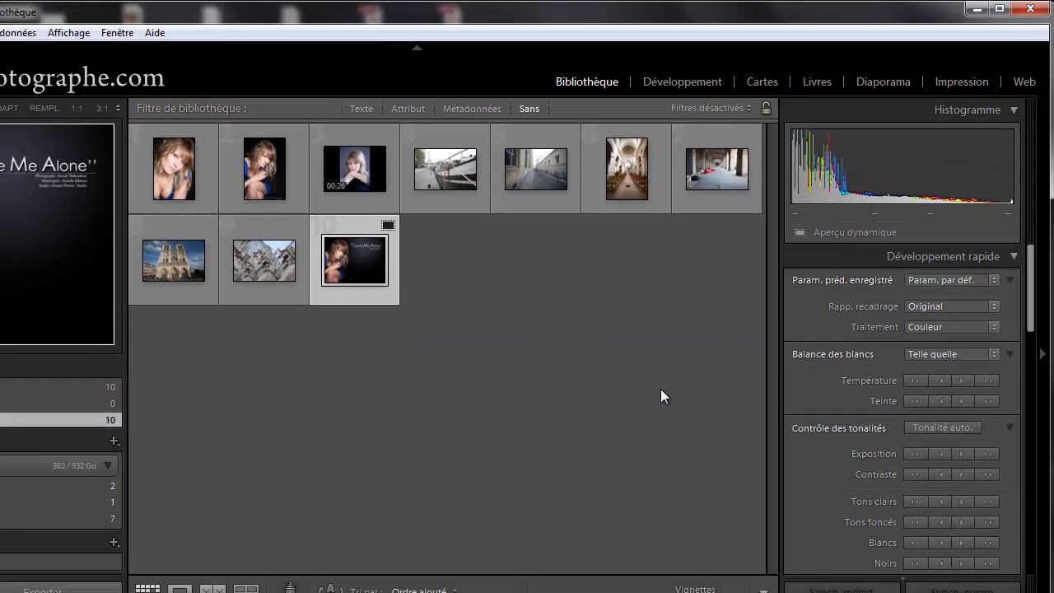
{"action": "left_click", "coordinate": [685, 82]}
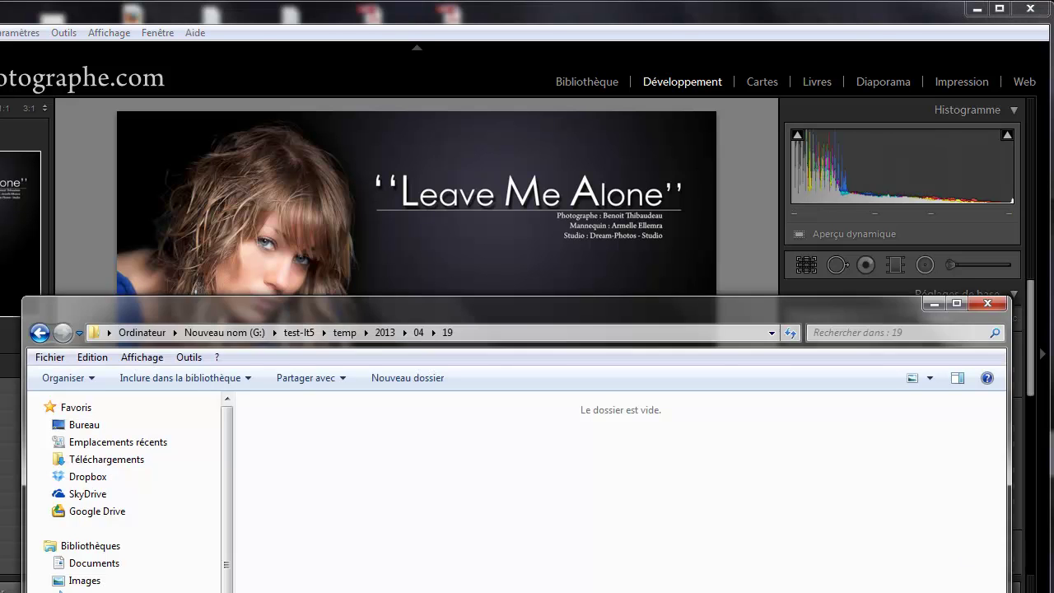
Move IMG_5069.tif back into folder 19 in Windows Explorer and return to Lightroom's Bibliothèque module.
{"action": "left_click_drag", "start_coordinate": [1053, 493], "coordinate": [658, 550]}
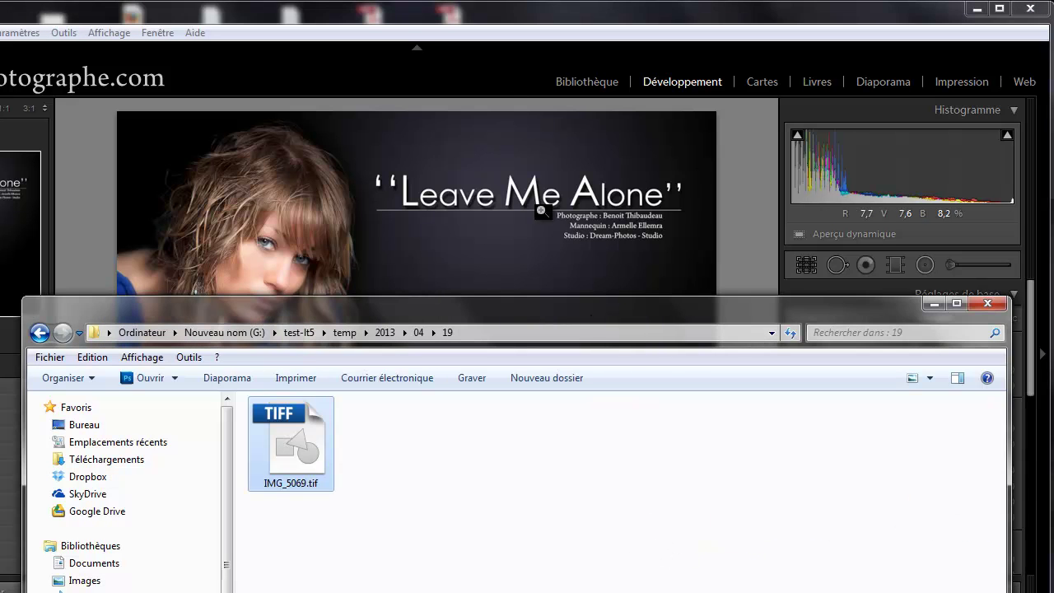
{"action": "left_click", "coordinate": [554, 81]}
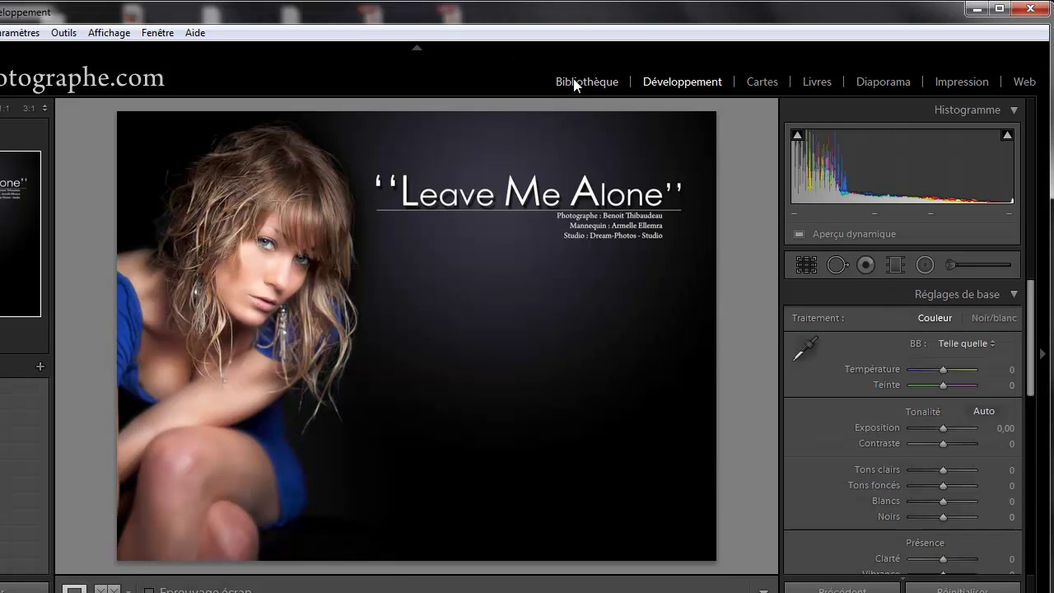
{"action": "left_click", "coordinate": [576, 85]}
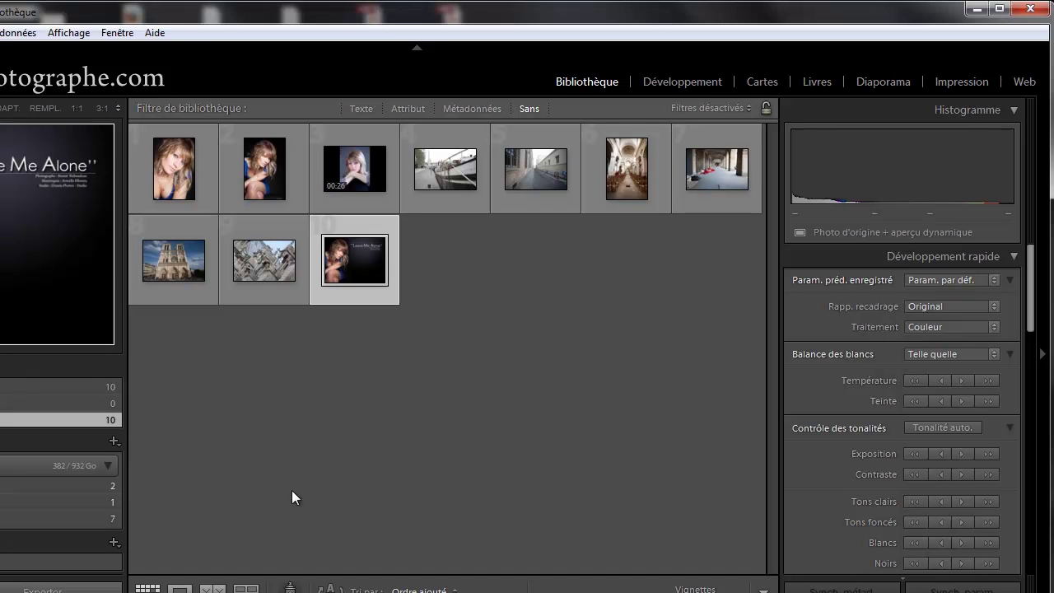
Select the Notre-Dame photo in the library, and move IMG_5069.tif out of folder 19 again in Windows Explorer.
{"action": "left_click", "coordinate": [155, 263]}
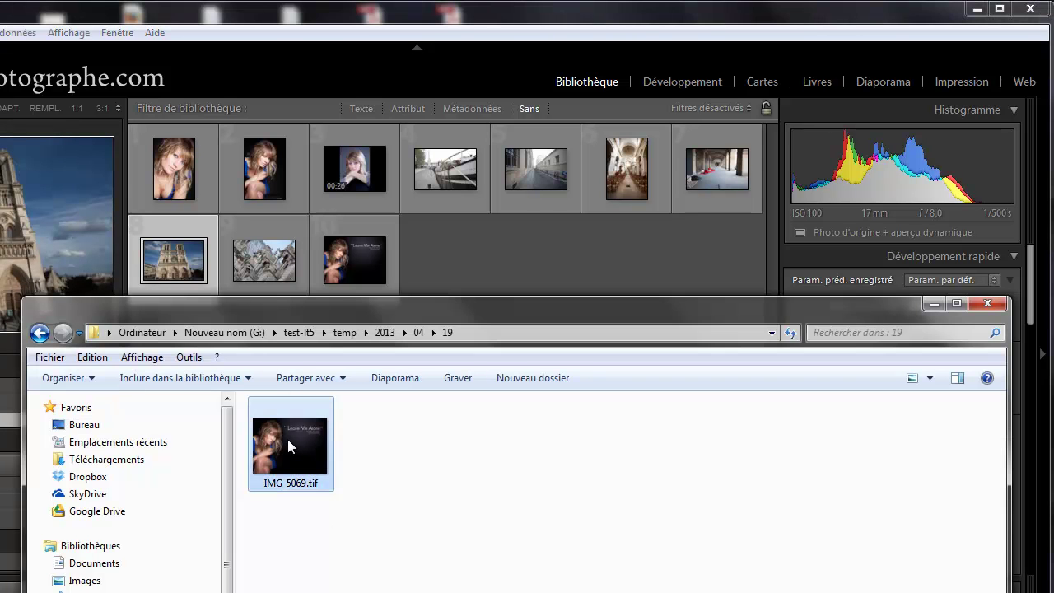
{"action": "left_click_drag", "start_coordinate": [289, 445], "coordinate": [522, 243]}
{"action": "left_click", "coordinate": [523, 239]}
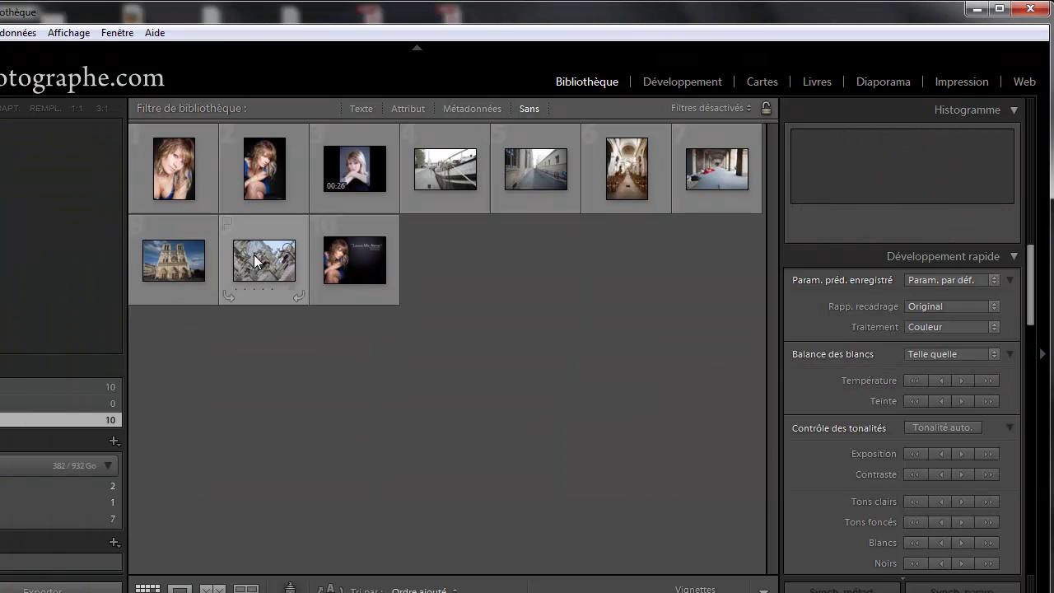
Open IMG_5069.tif in Lightroom's loupe view, zoom in on the face to examine the detail, and zoom back out.
{"action": "left_click", "coordinate": [349, 260]}
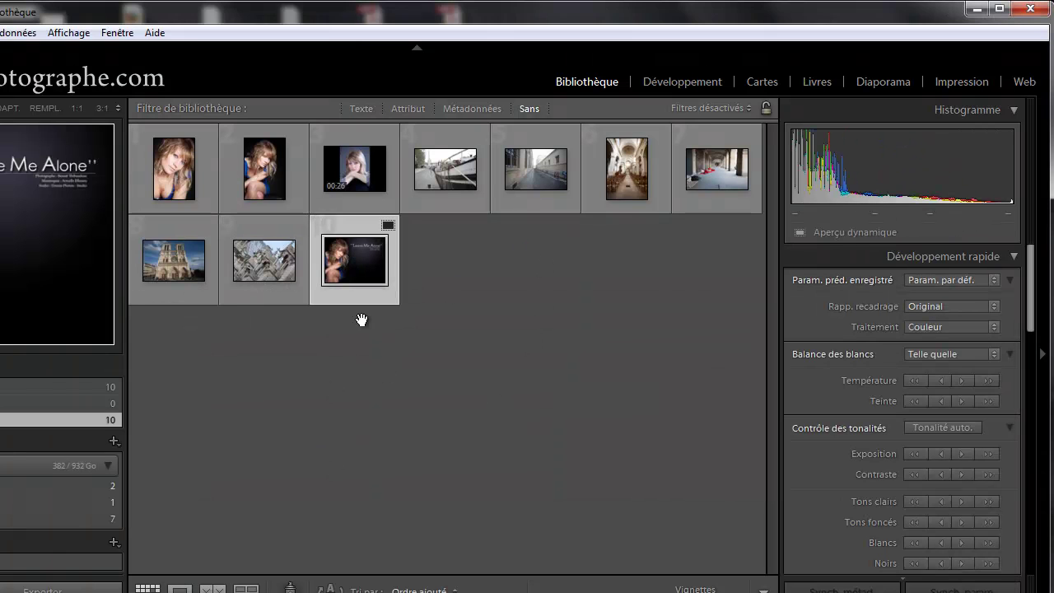
{"action": "double_click", "coordinate": [346, 265]}
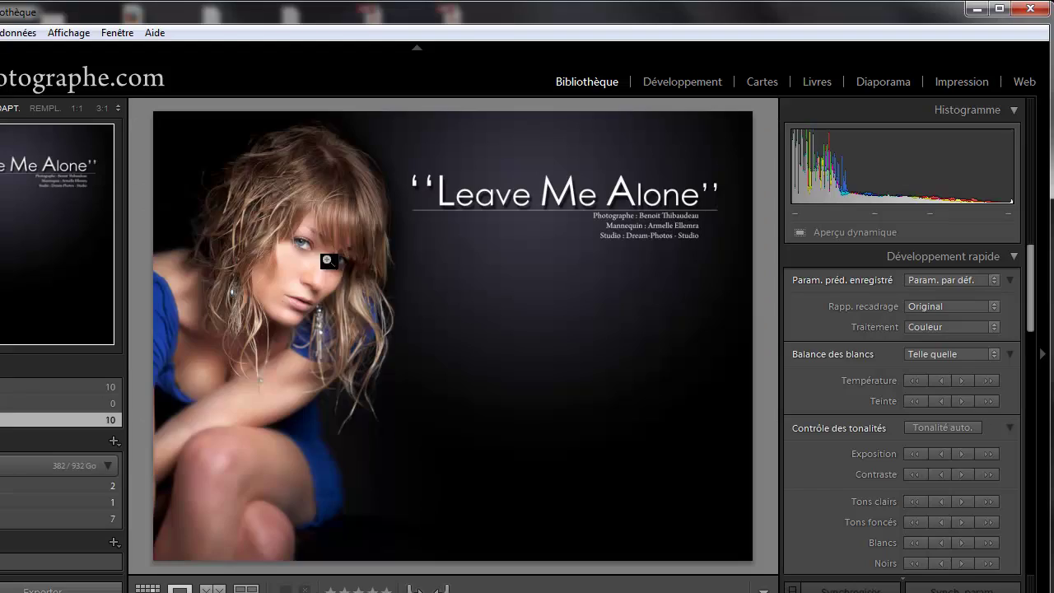
{"action": "left_click", "coordinate": [316, 235]}
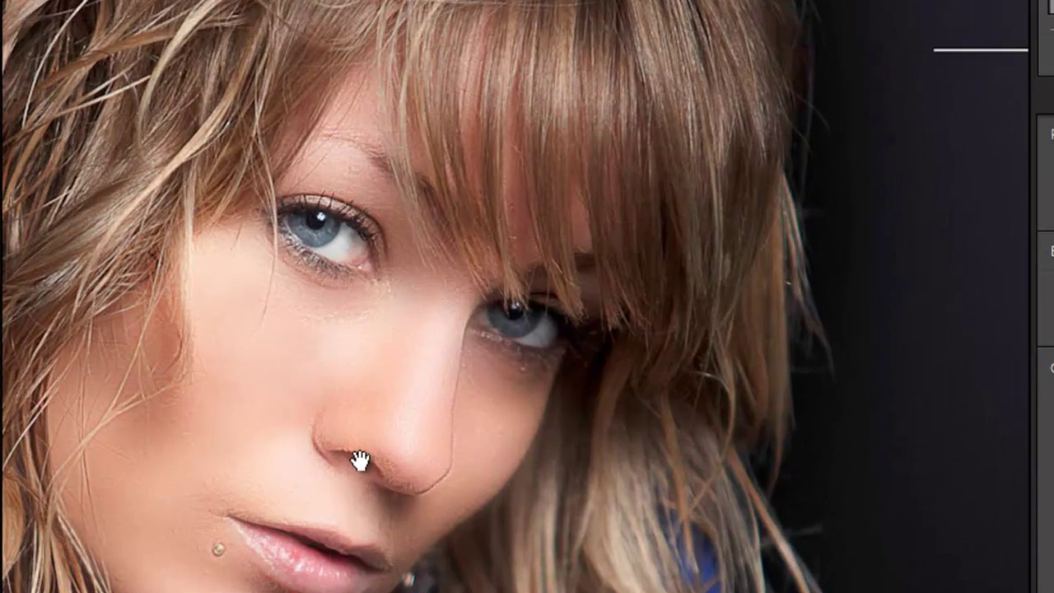
{"action": "left_click_drag", "start_coordinate": [350, 465], "coordinate": [418, 372]}
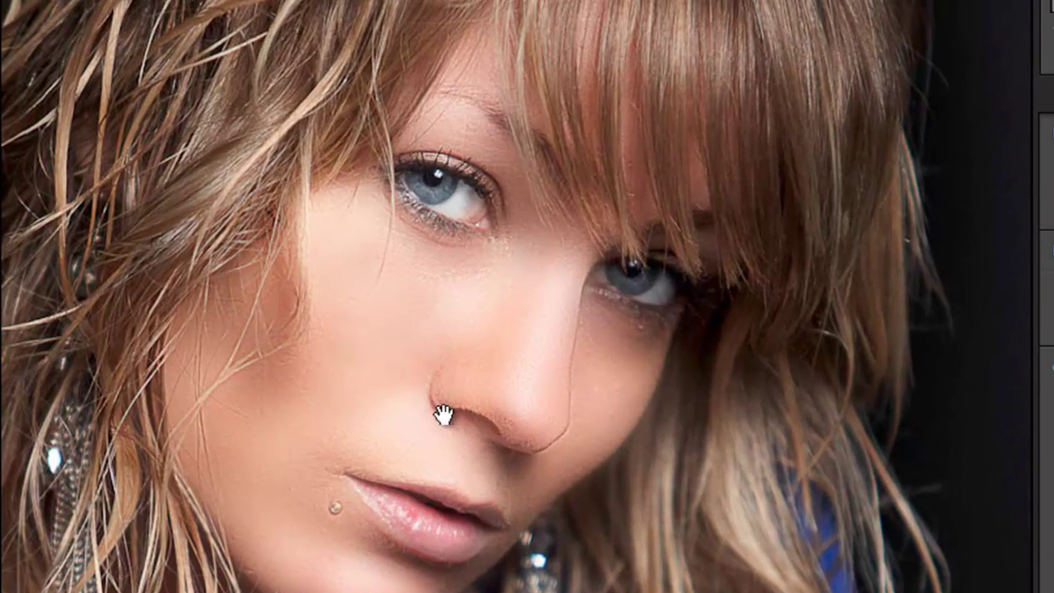
{"action": "left_click", "coordinate": [488, 394]}
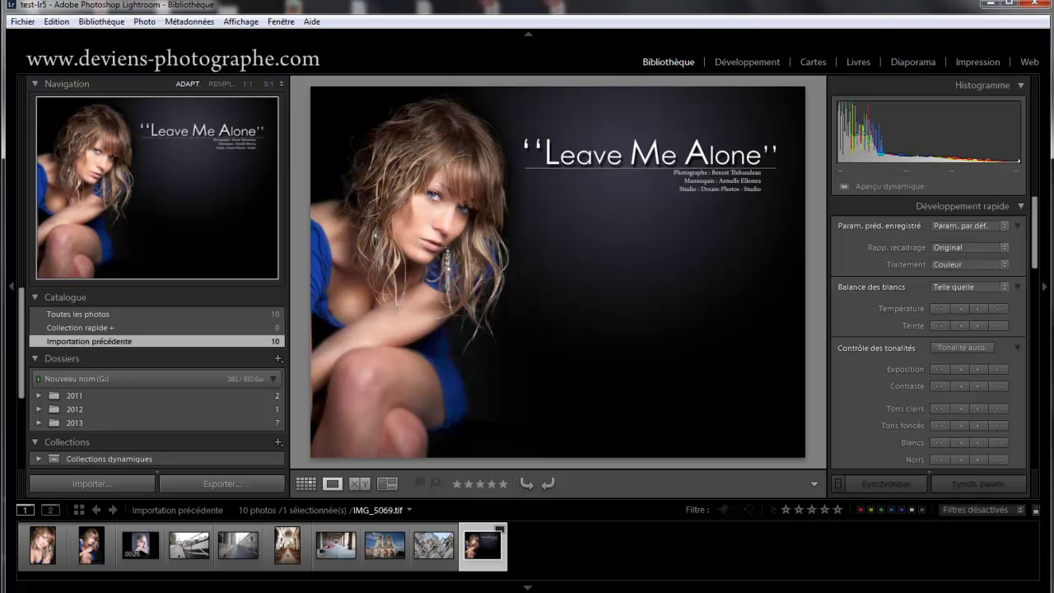
Switch to the test-lt5 folder in Windows Explorer and check the total size of the nine photo files from their properties.
{"action": "key", "text": "alt+Tab"}
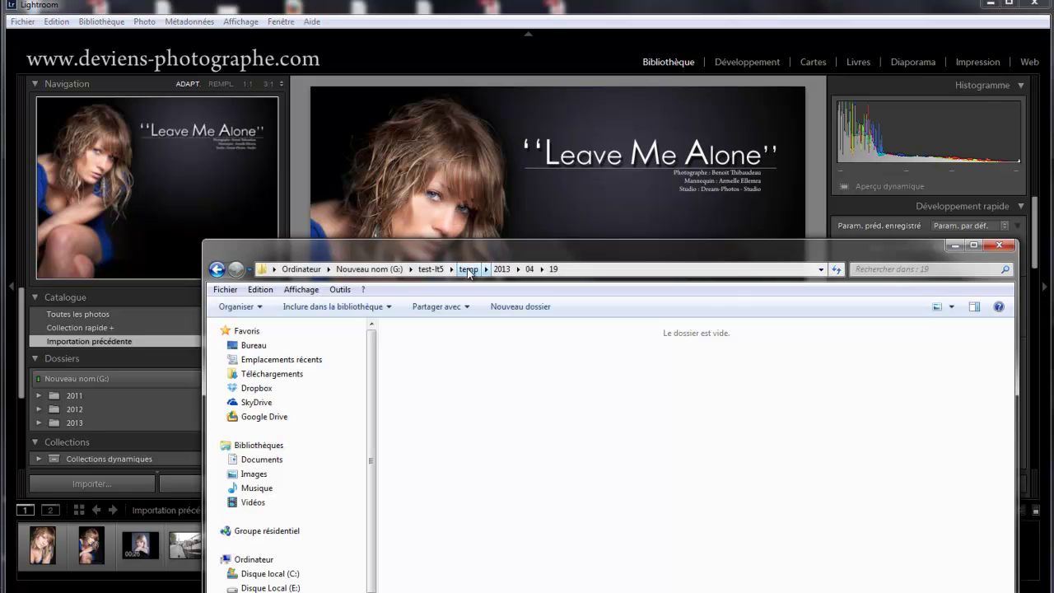
{"action": "left_click", "coordinate": [431, 268]}
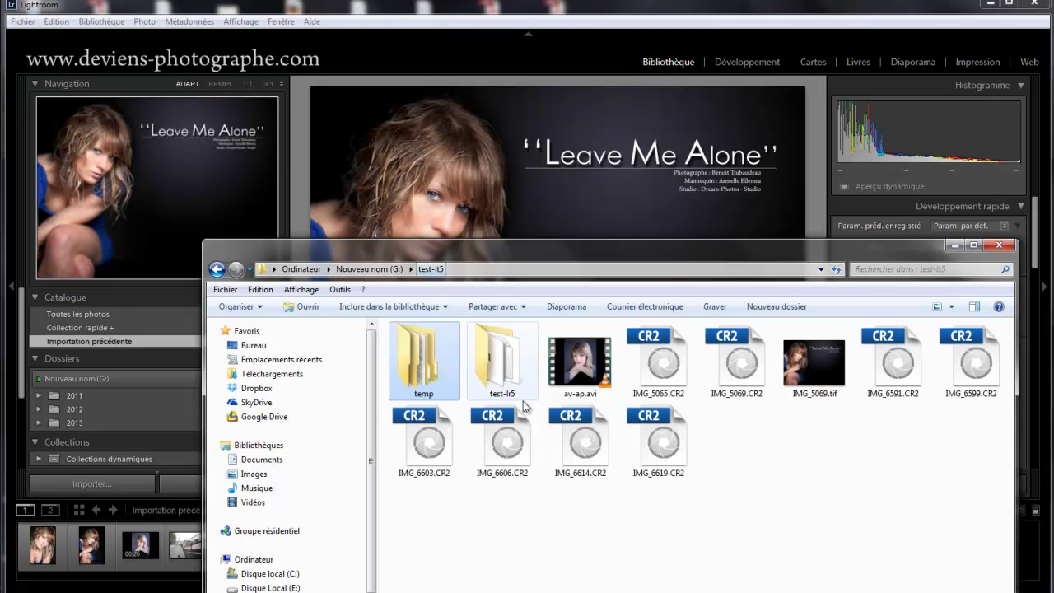
{"action": "left_click", "coordinate": [653, 344]}
{"action": "left_click", "coordinate": [659, 444], "text": "shift"}
{"action": "right_click", "coordinate": [665, 429]}
{"action": "left_click", "coordinate": [701, 591]}
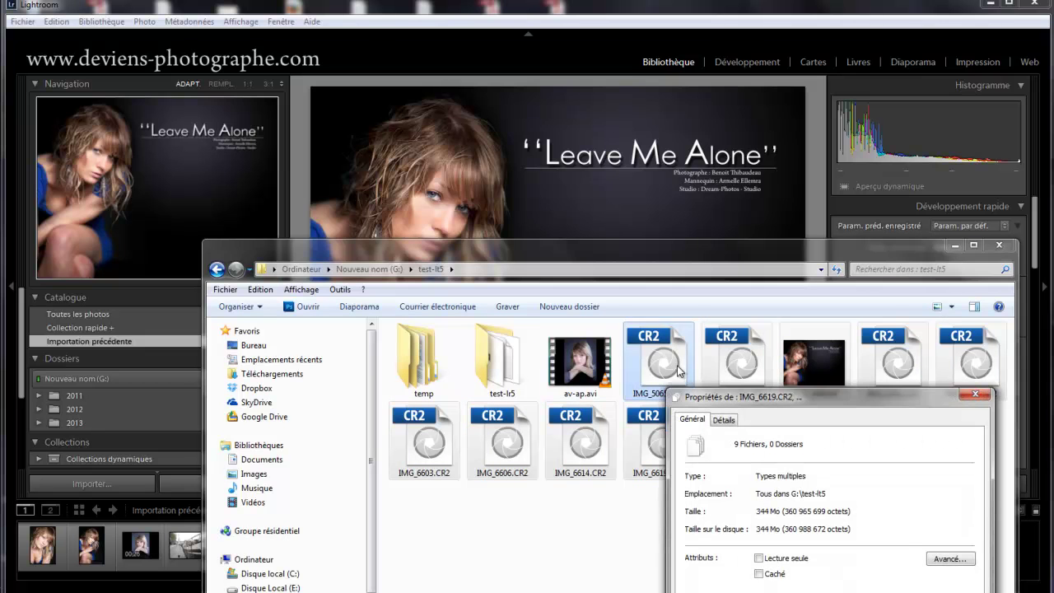
{"action": "left_click_drag", "start_coordinate": [731, 379], "coordinate": [504, 173]}
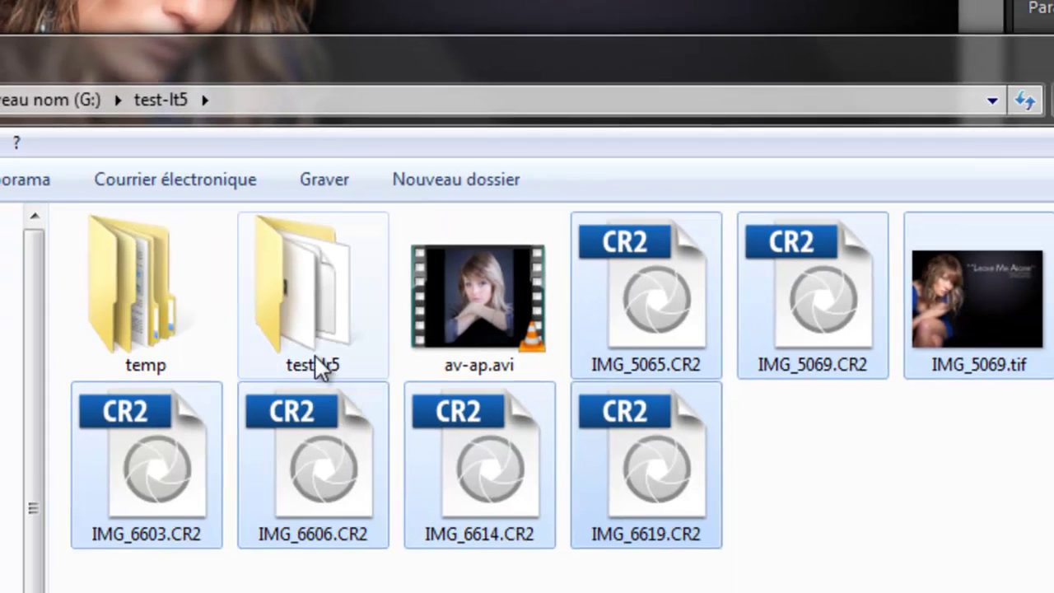
Open the test-lr5 catalogue folder and examine its test-lr5.lrcat catalogue file and test-lr5 Previews.lrdata folder.
{"action": "left_click", "coordinate": [329, 568]}
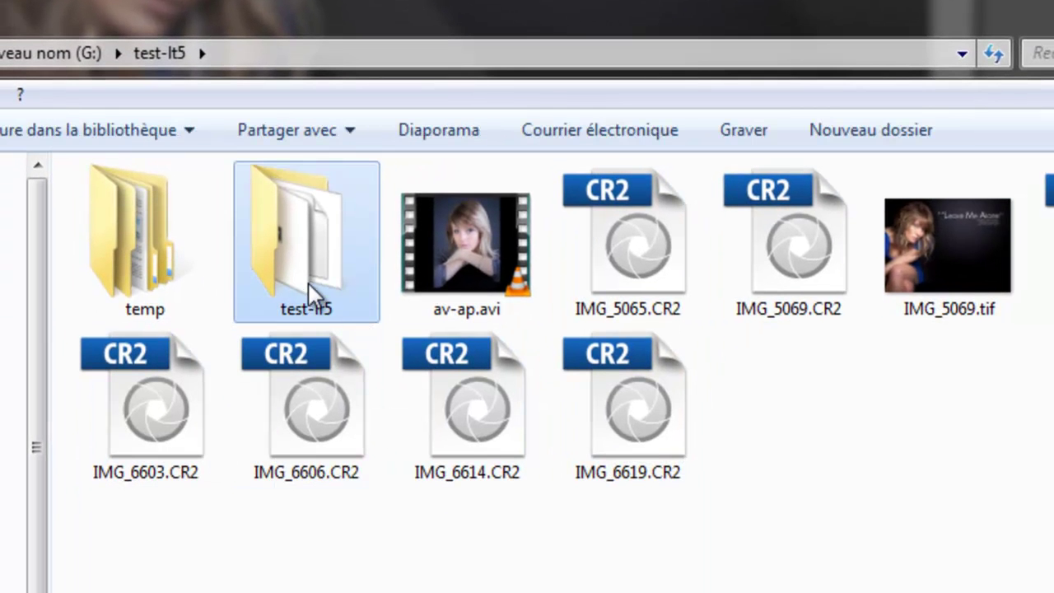
{"action": "double_click", "coordinate": [276, 246]}
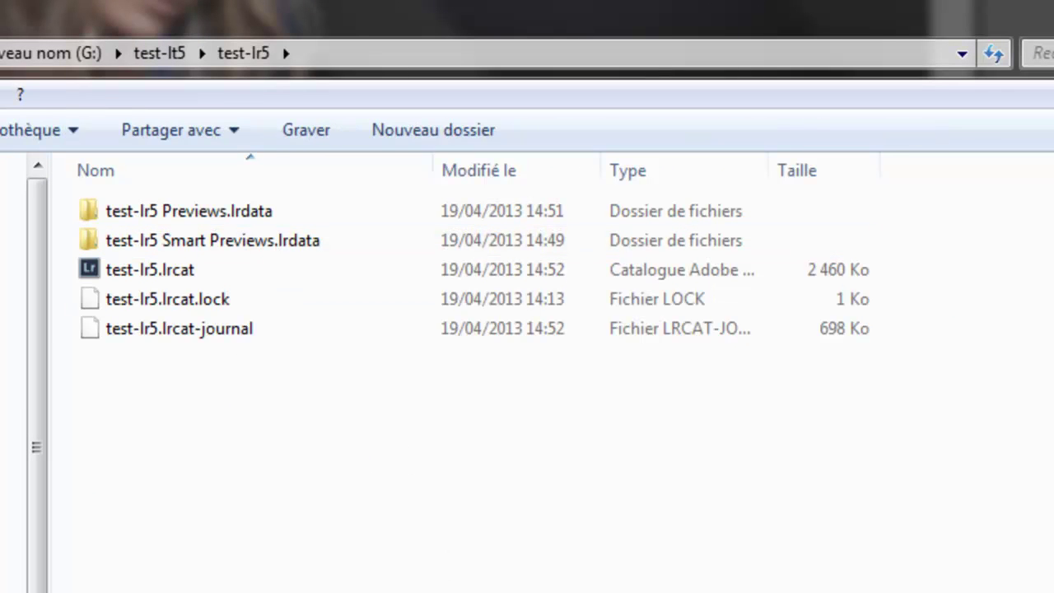
{"action": "left_click", "coordinate": [116, 275]}
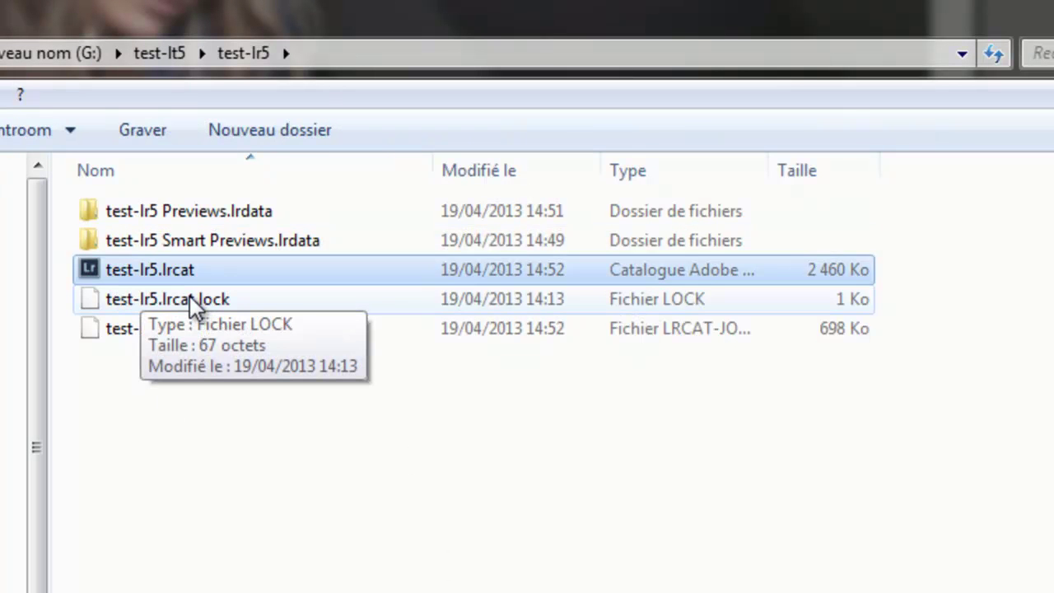
{"action": "left_click", "coordinate": [230, 404]}
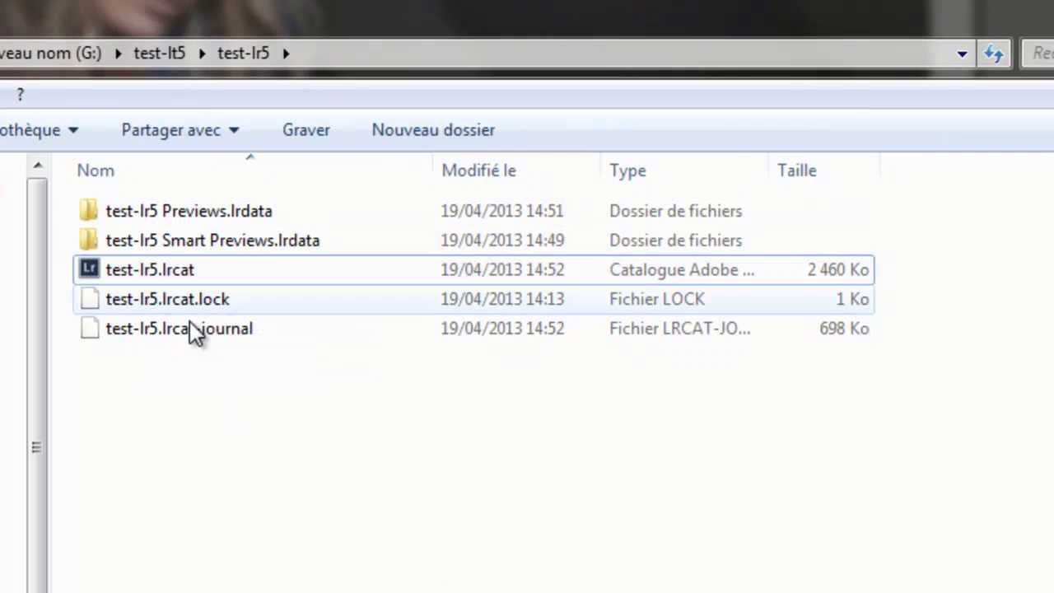
{"action": "left_click", "coordinate": [163, 209]}
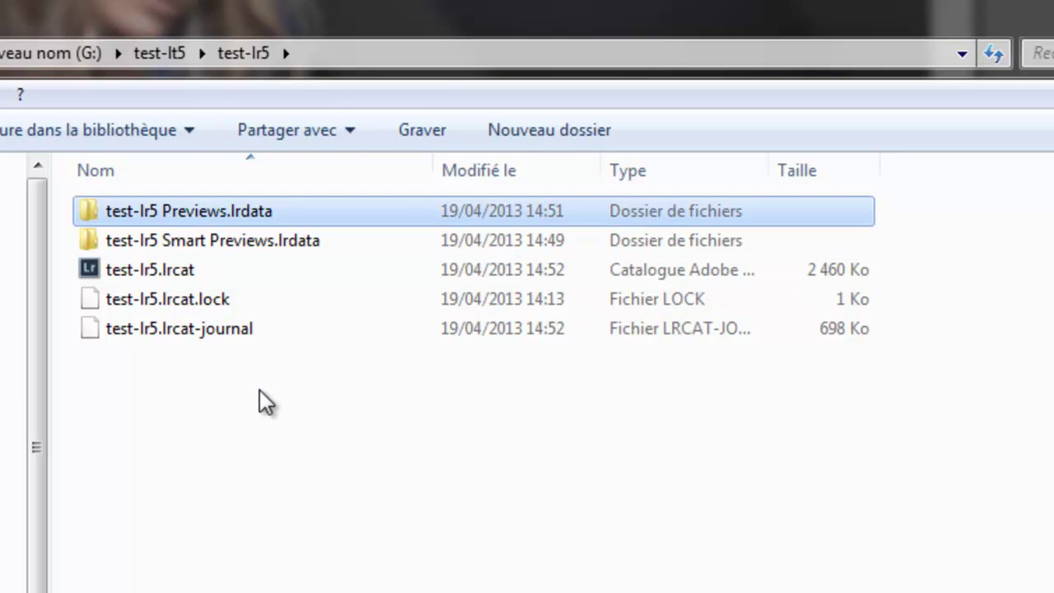
Check the size of the test-lr5 Smart Previews.lrdata folder in its properties, and close them.
{"action": "left_click", "coordinate": [184, 238]}
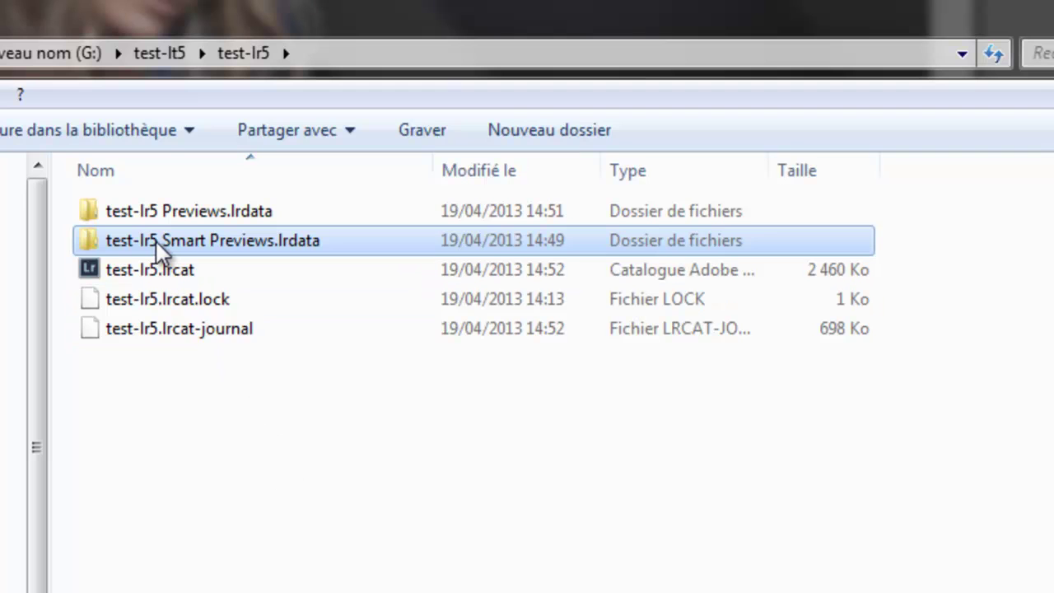
{"action": "mouse_move", "coordinate": [156, 241]}
{"action": "mouse_move", "coordinate": [190, 247]}
{"action": "right_click", "coordinate": [187, 243]}
{"action": "left_click", "coordinate": [239, 586]}
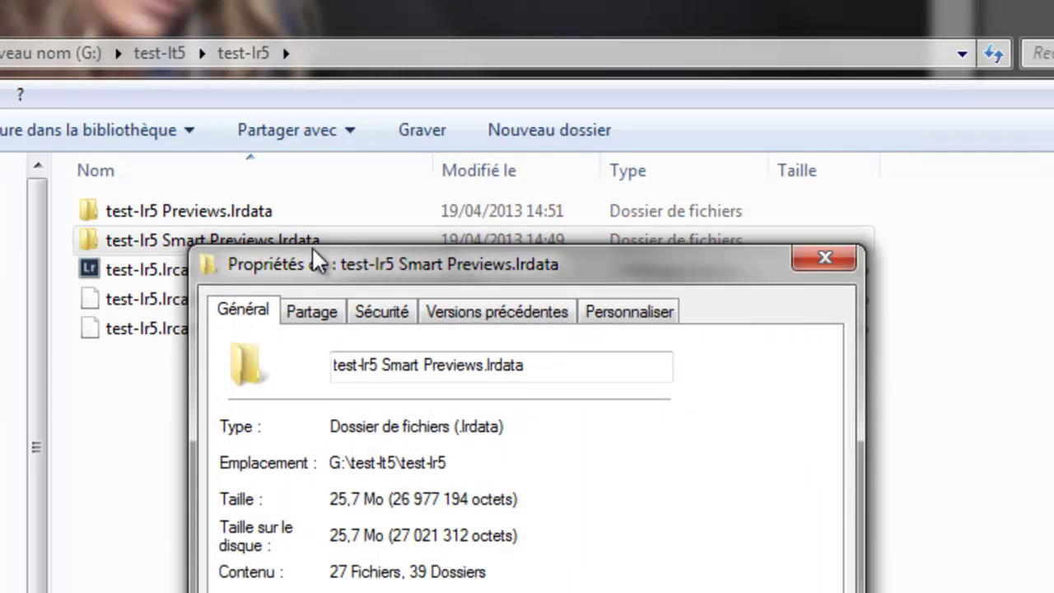
{"action": "left_click_drag", "start_coordinate": [313, 258], "coordinate": [95, 0]}
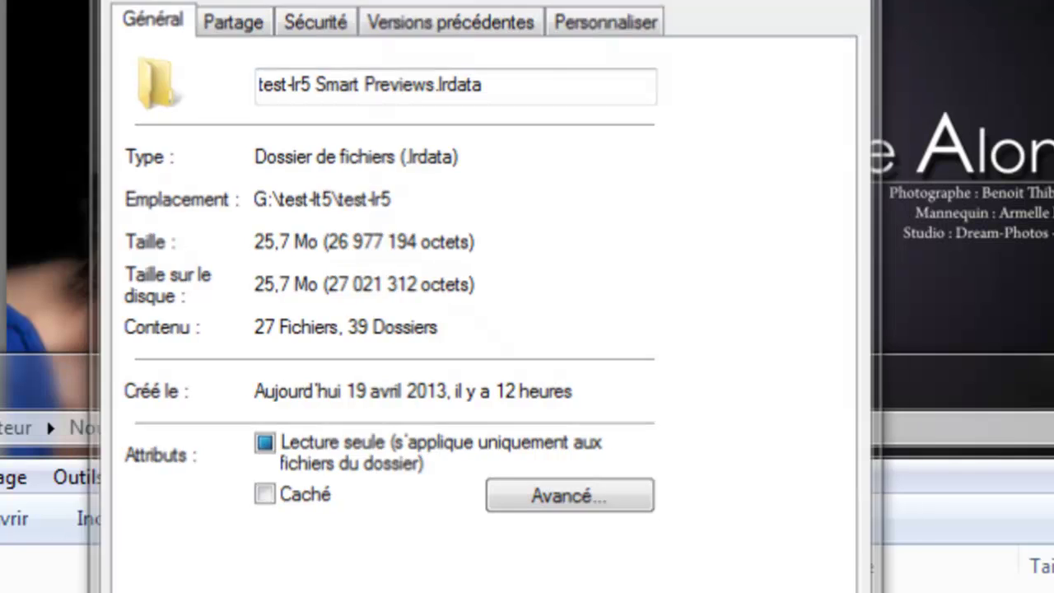
{"action": "key", "text": "Escape"}
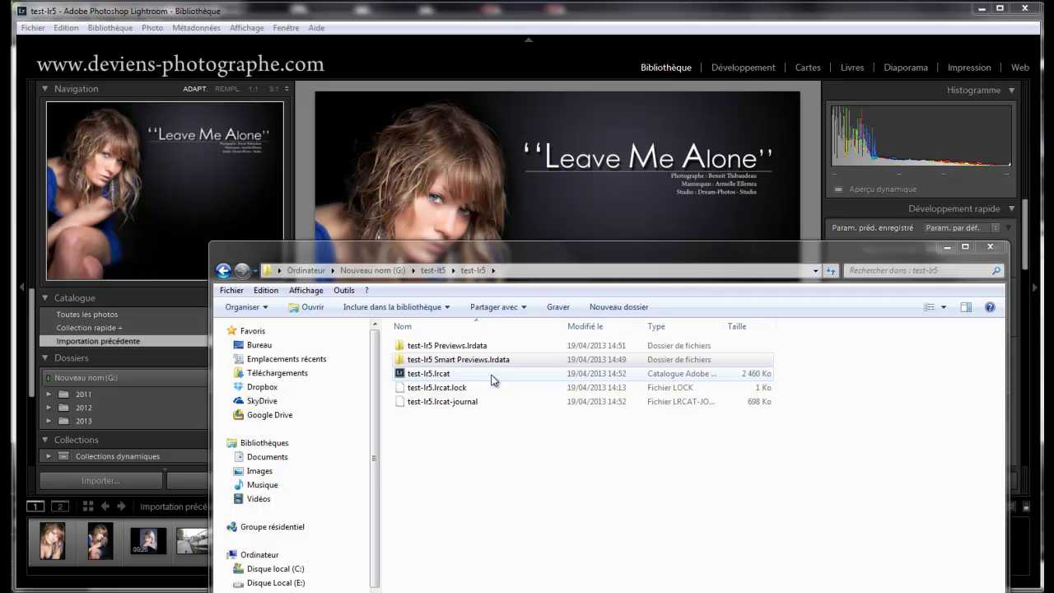
Go back to the test-lt5 folder and select IMG_5069.tif to inspect its file details.
{"action": "left_click", "coordinate": [429, 271]}
{"action": "left_click", "coordinate": [778, 352]}
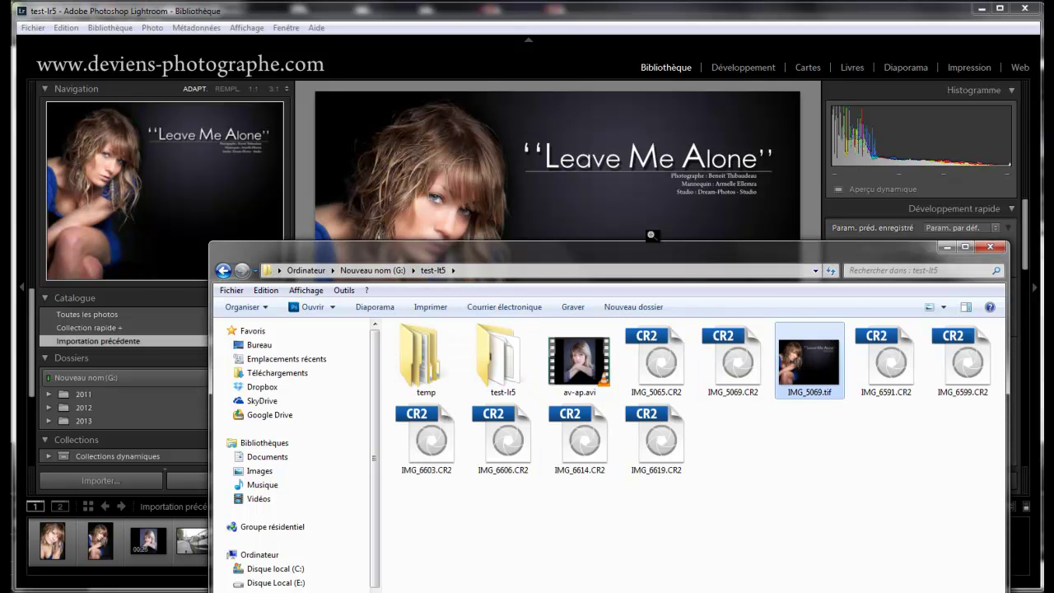
{"action": "left_click_drag", "start_coordinate": [350, 249], "coordinate": [307, 78]}
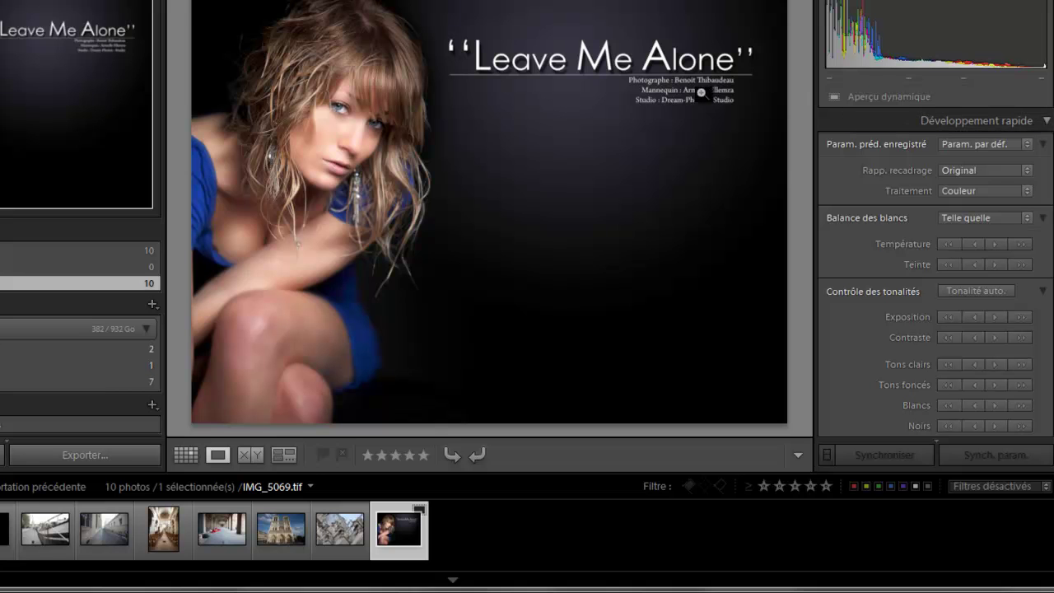
Export IMG_5069.tif from Lightroom as a quality 100 JPEG in the book subfolder, with a 4000-pixel long edge, 300 pixels per inch and no enlargement.
{"action": "key", "text": "ctrl+shift+e"}
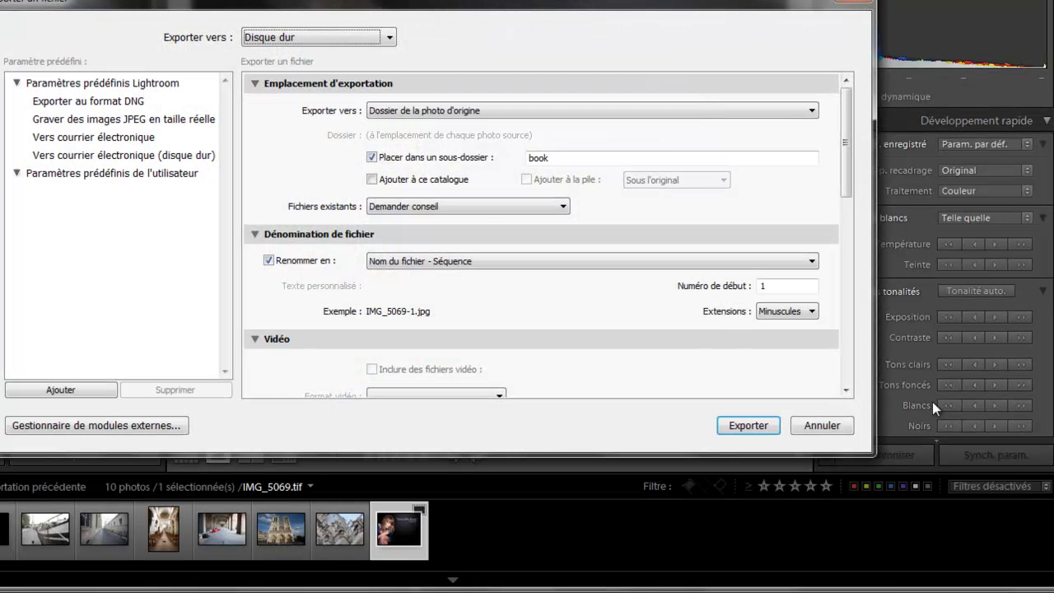
{"action": "scroll", "coordinate": [517, 309], "scroll_direction": "down", "scroll_amount": 10}
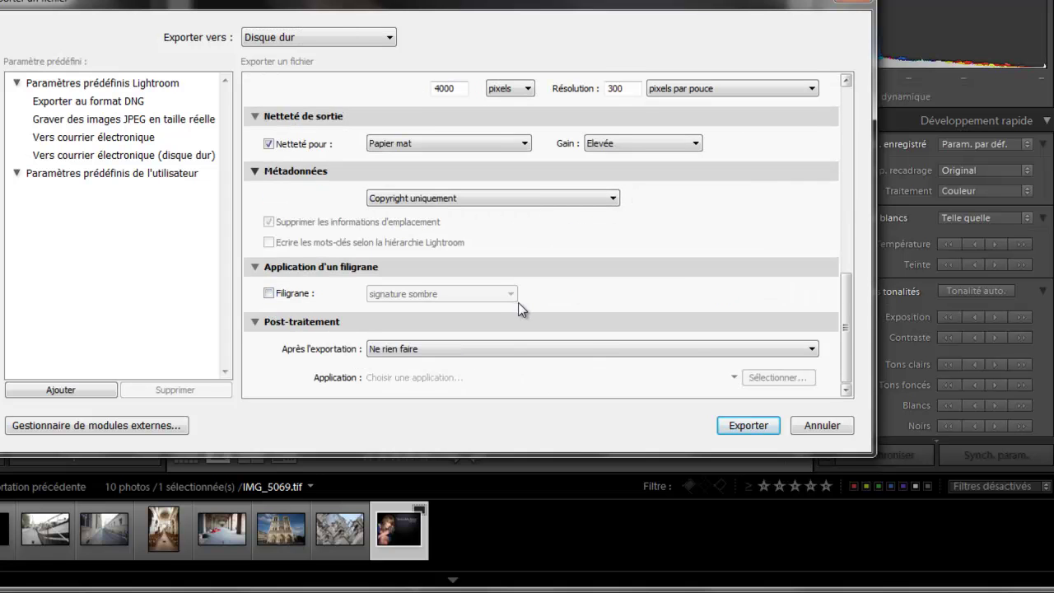
{"action": "scroll", "coordinate": [525, 311], "scroll_direction": "up", "scroll_amount": 5}
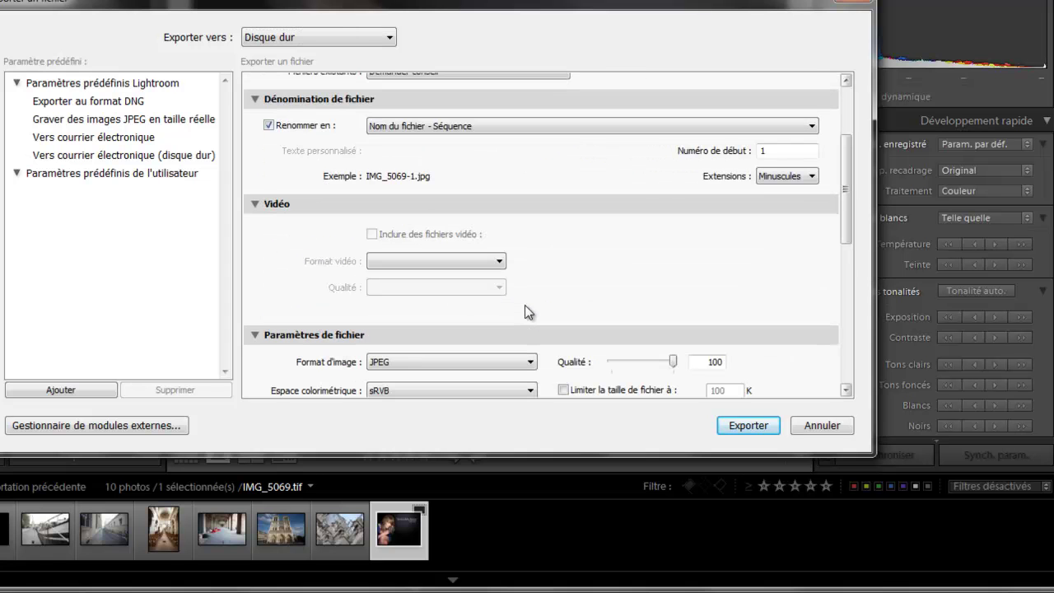
{"action": "left_click", "coordinate": [845, 390]}
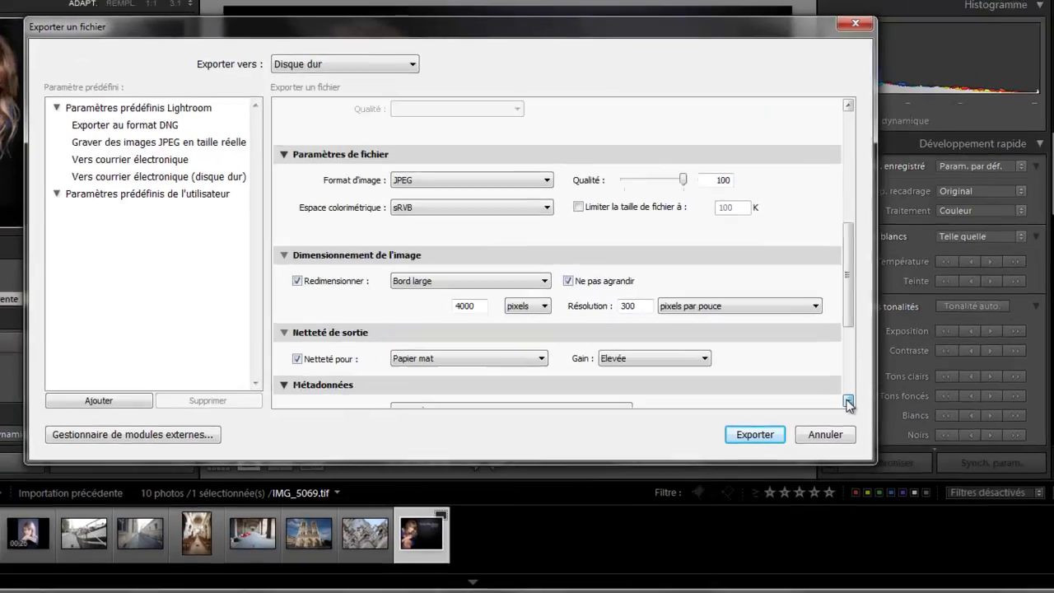
{"action": "scroll", "coordinate": [843, 389], "scroll_direction": "down", "scroll_amount": 3}
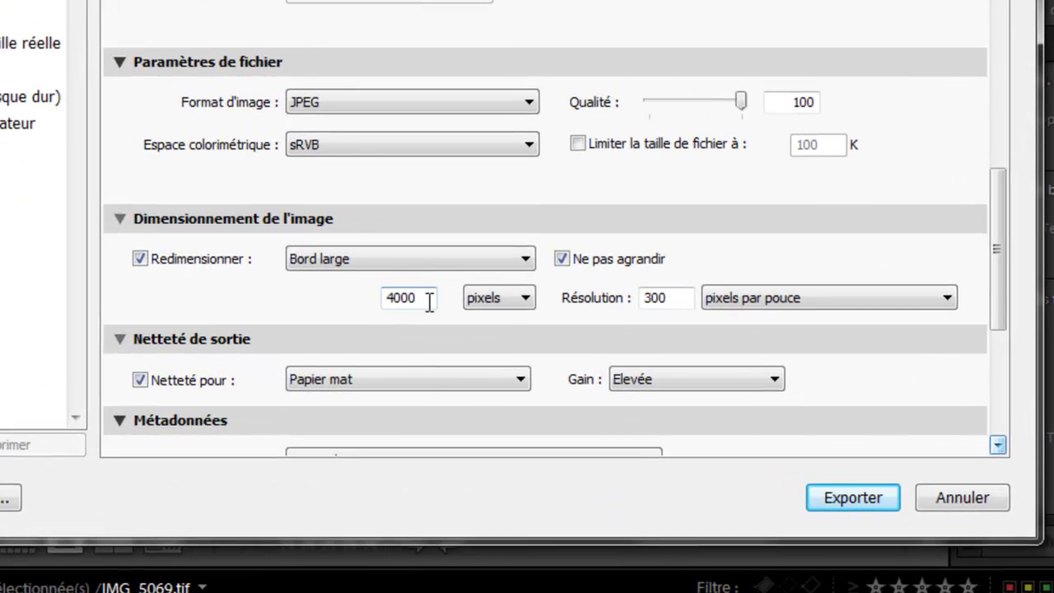
{"action": "double_click", "coordinate": [527, 347]}
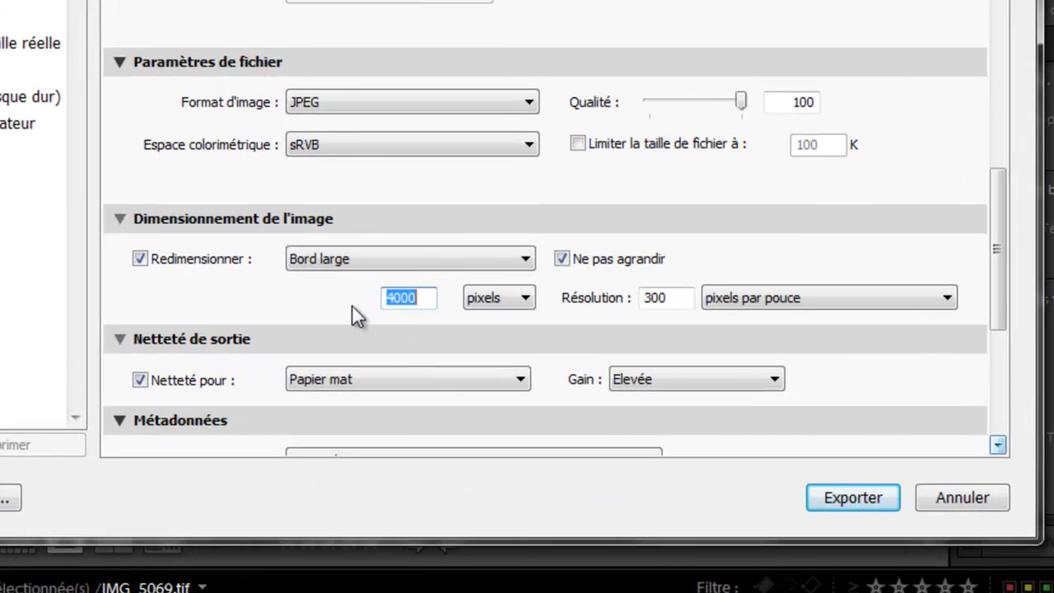
{"action": "double_click", "coordinate": [670, 305]}
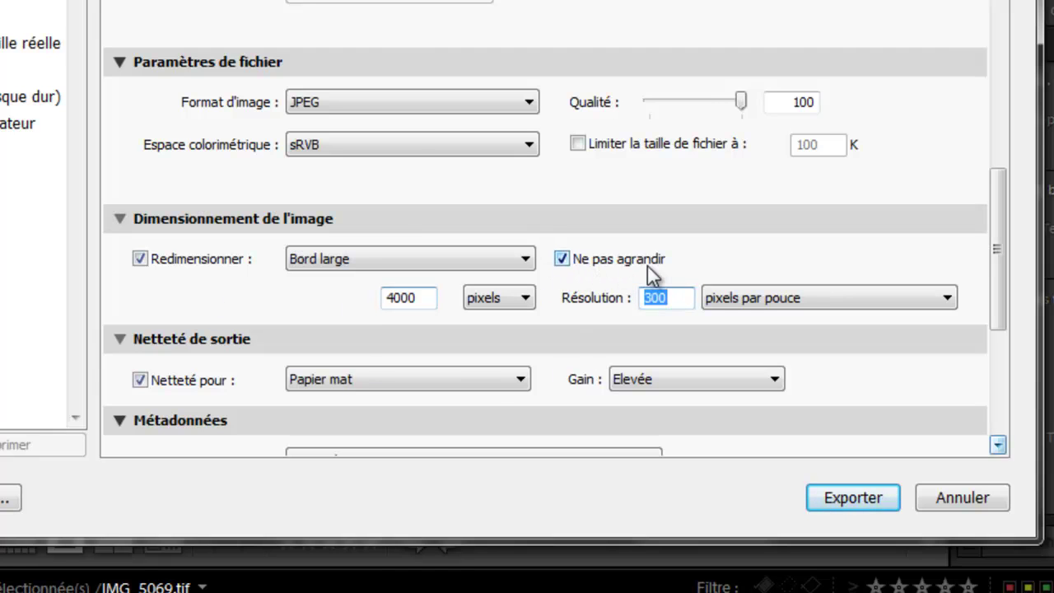
{"action": "double_click", "coordinate": [417, 298]}
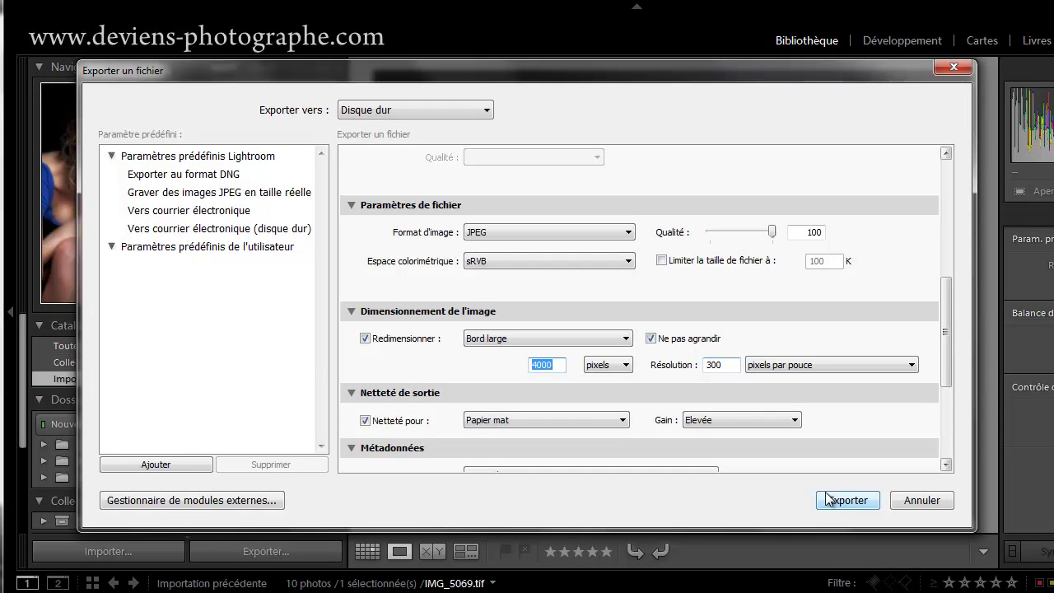
{"action": "left_click", "coordinate": [851, 503]}
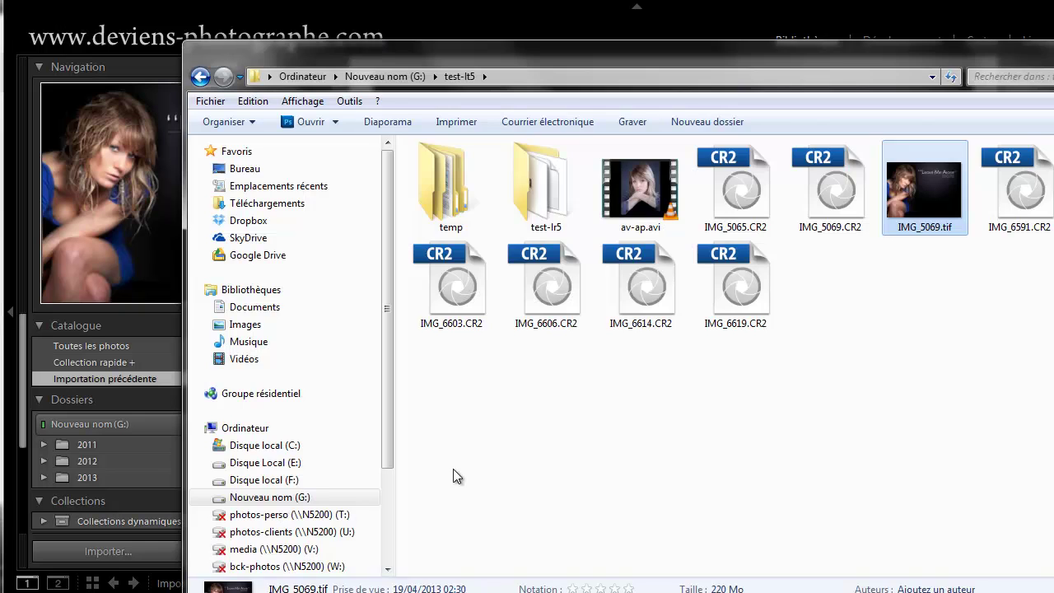
Open temp\2013\04\19\book in Windows Explorer and select the exported IMG_5069-1.jpg to check its dimensions and file size.
{"action": "double_click", "coordinate": [461, 198]}
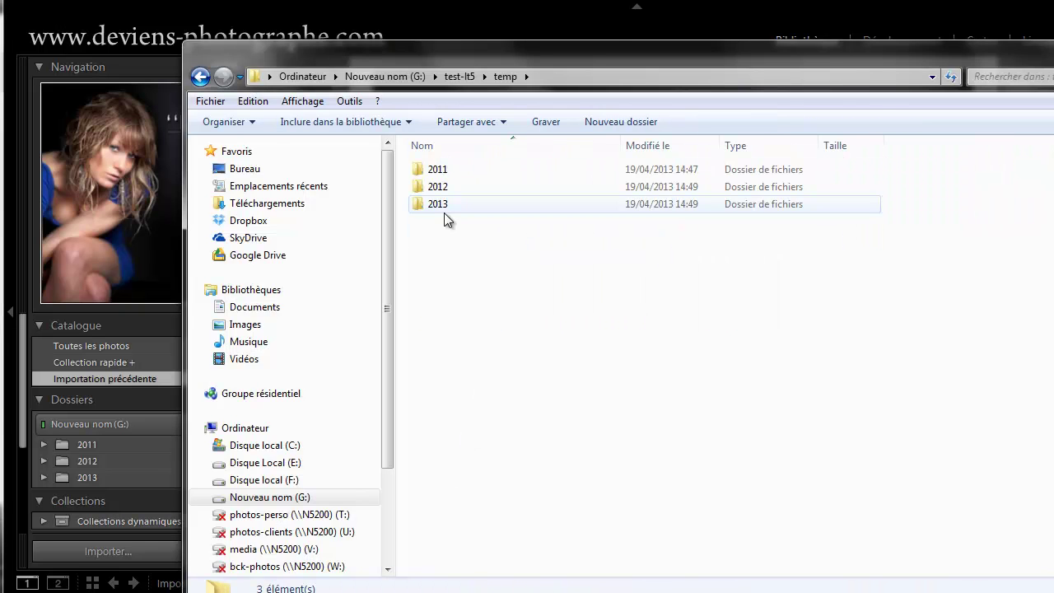
{"action": "double_click", "coordinate": [443, 210]}
{"action": "double_click", "coordinate": [419, 171]}
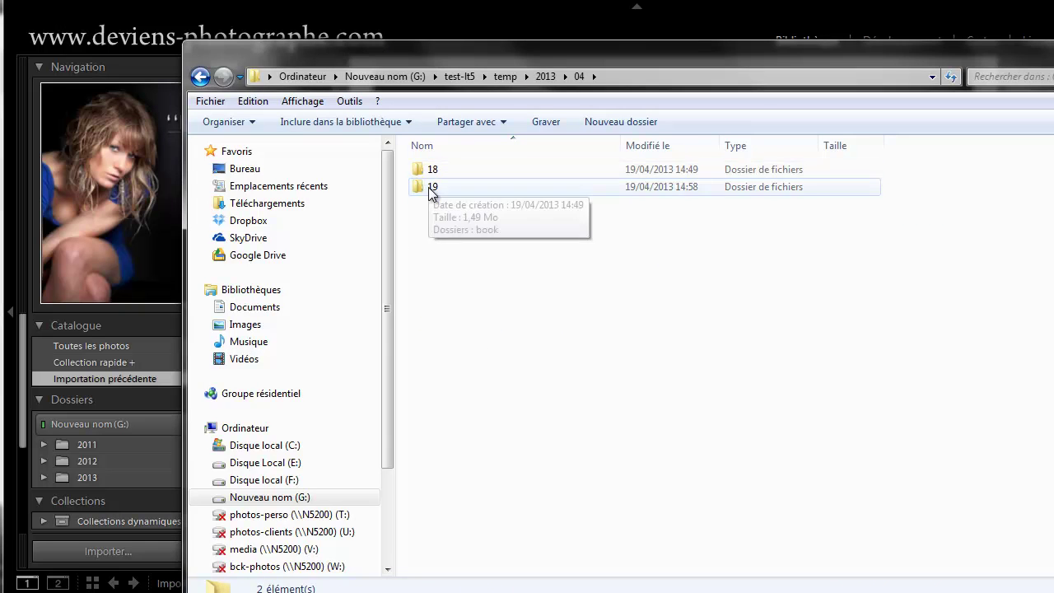
{"action": "double_click", "coordinate": [423, 186]}
{"action": "left_click", "coordinate": [422, 166]}
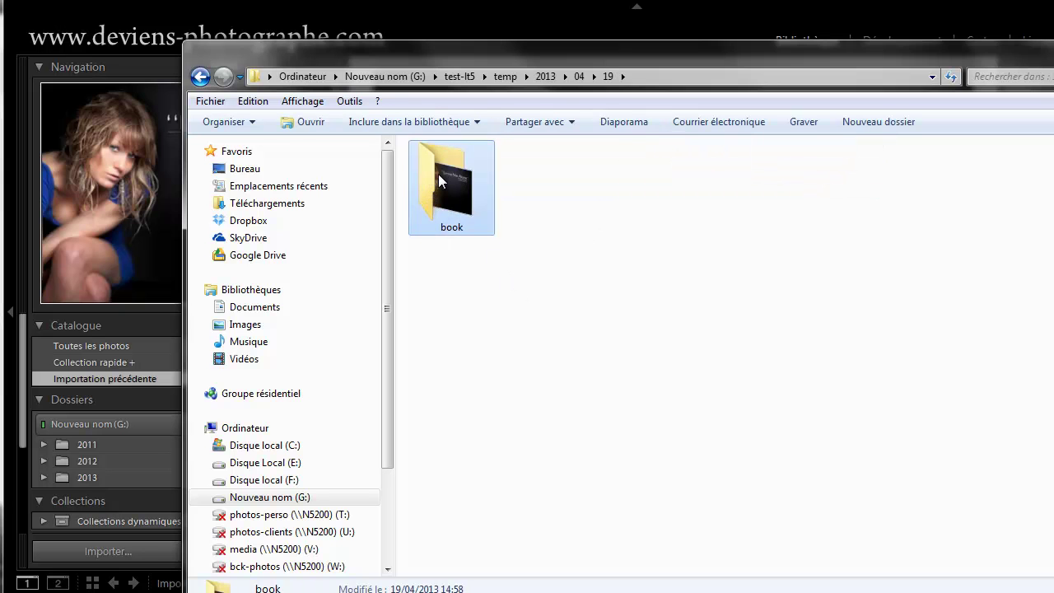
{"action": "double_click", "coordinate": [438, 177]}
{"action": "left_click", "coordinate": [447, 173]}
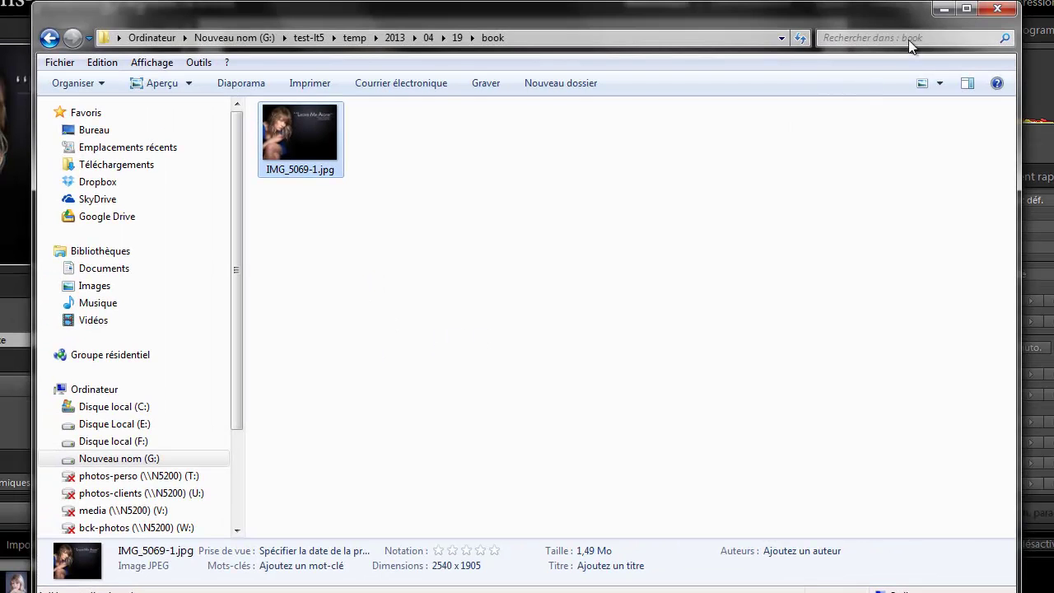
Switch Lightroom's library to grid view, and delete the book export folder from folder 19 in Windows Explorer.
{"action": "left_click", "coordinate": [941, 9]}
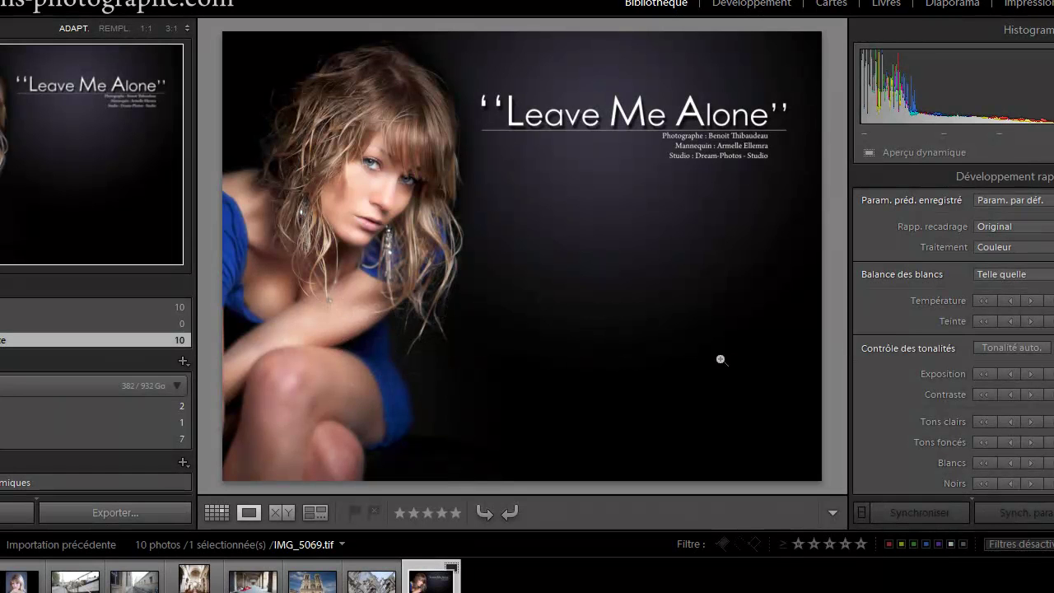
{"action": "left_click", "coordinate": [216, 511]}
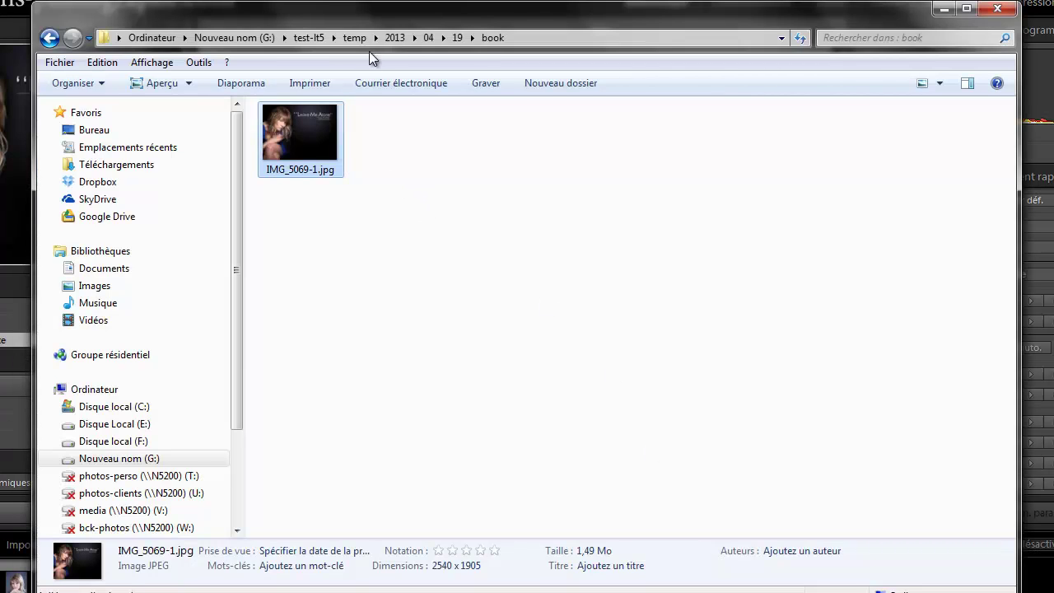
{"action": "left_click", "coordinate": [457, 37]}
{"action": "key", "text": "Delete"}
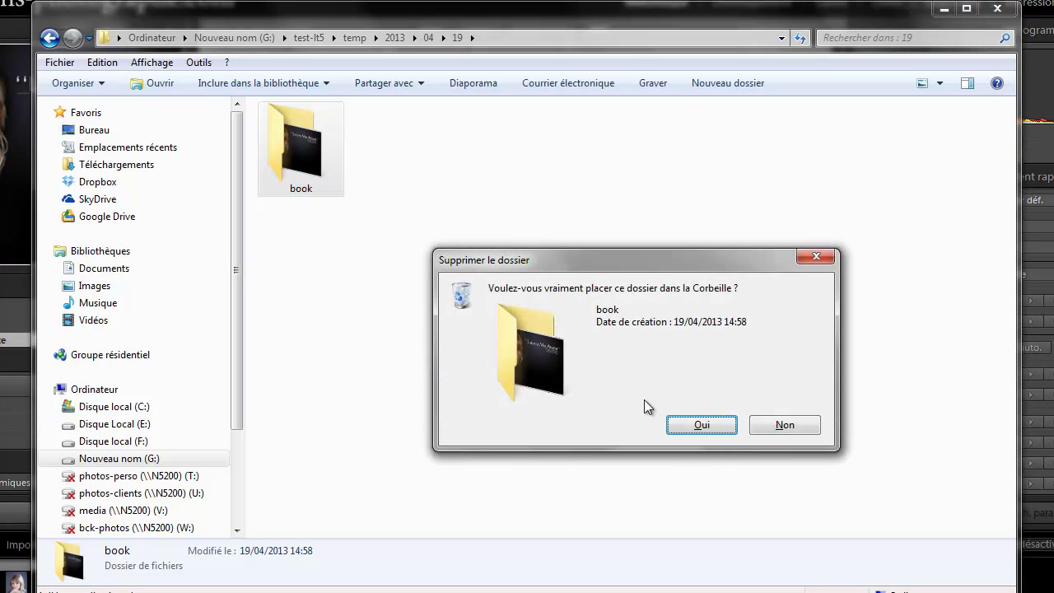
{"action": "key", "text": "Return"}
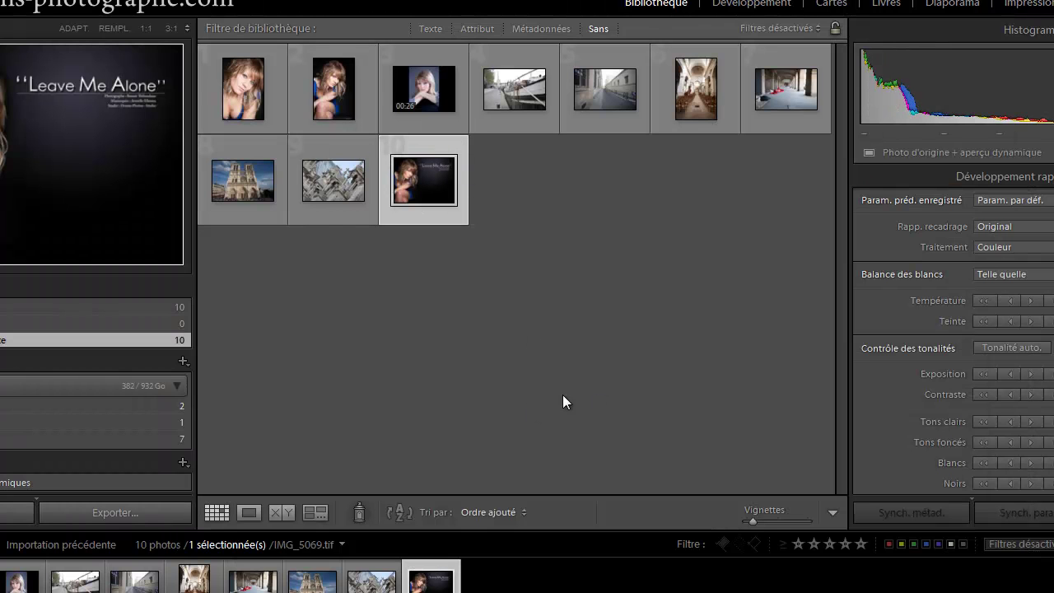
Select the Notre-Dame photo IMG_6614.CR2 in Lightroom's library grid and check its original and smart preview status.
{"action": "left_click", "coordinate": [213, 203]}
{"action": "left_click", "coordinate": [213, 206]}
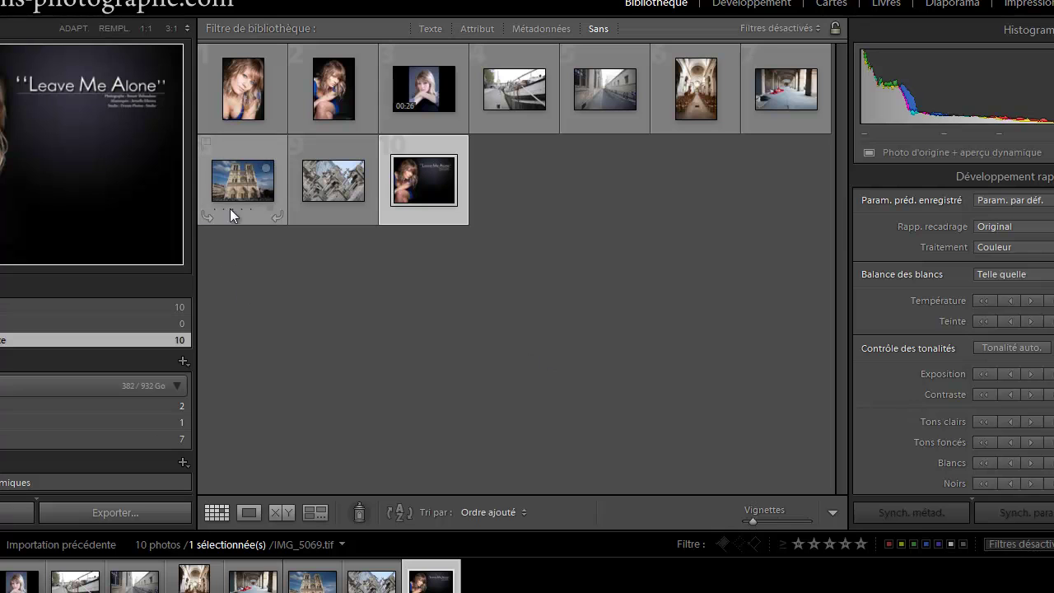
{"action": "left_click", "coordinate": [232, 179]}
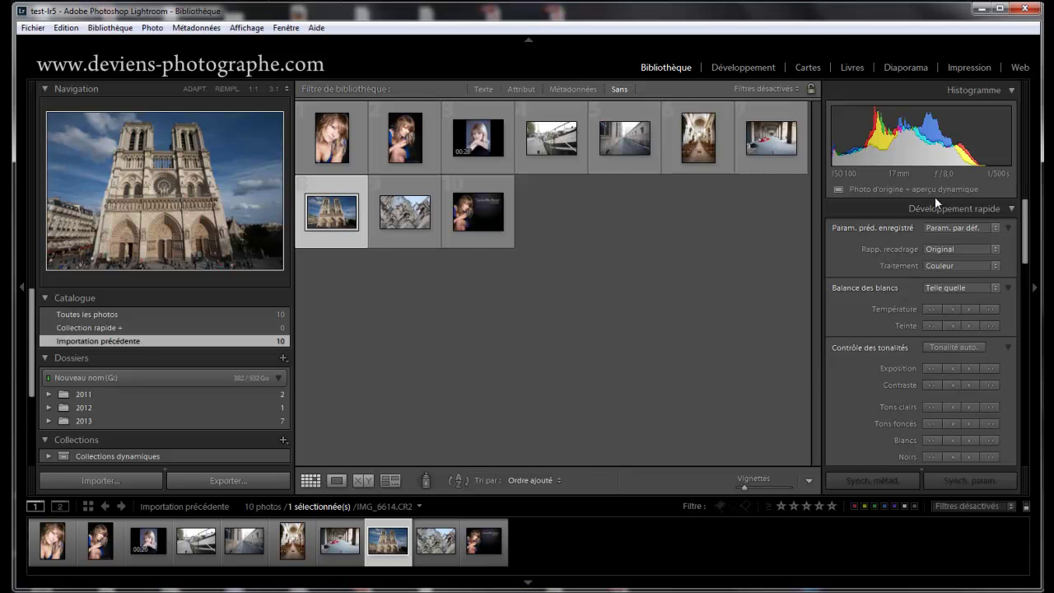
{"action": "mouse_move", "coordinate": [330, 216]}
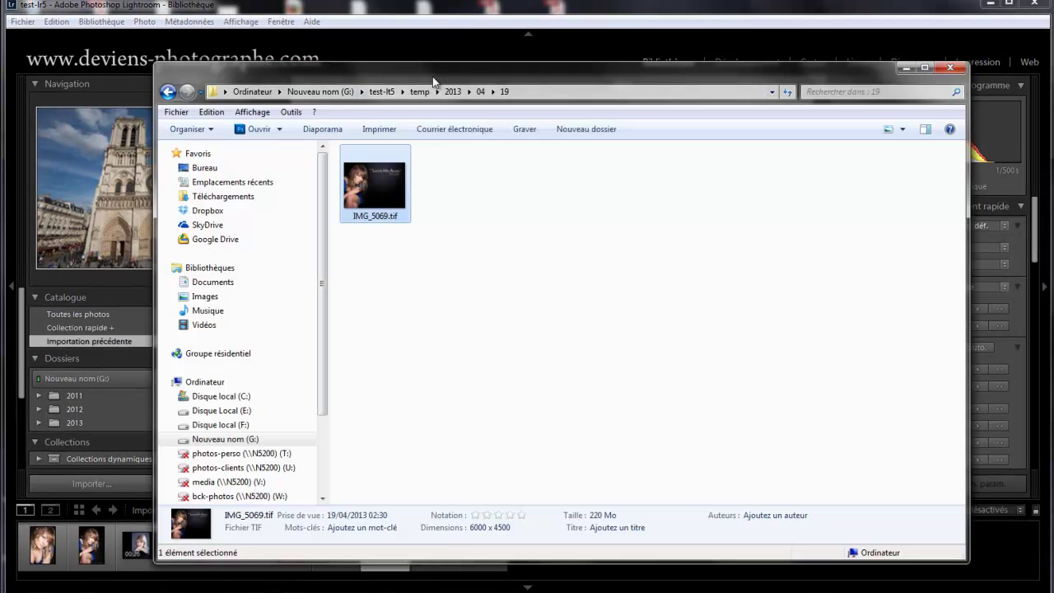
Remove IMG_6614.CR2 from folder 18 in Windows Explorer, and open the Notre-Dame photo in Lightroom's loupe view.
{"action": "left_click", "coordinate": [480, 92]}
{"action": "double_click", "coordinate": [366, 169]}
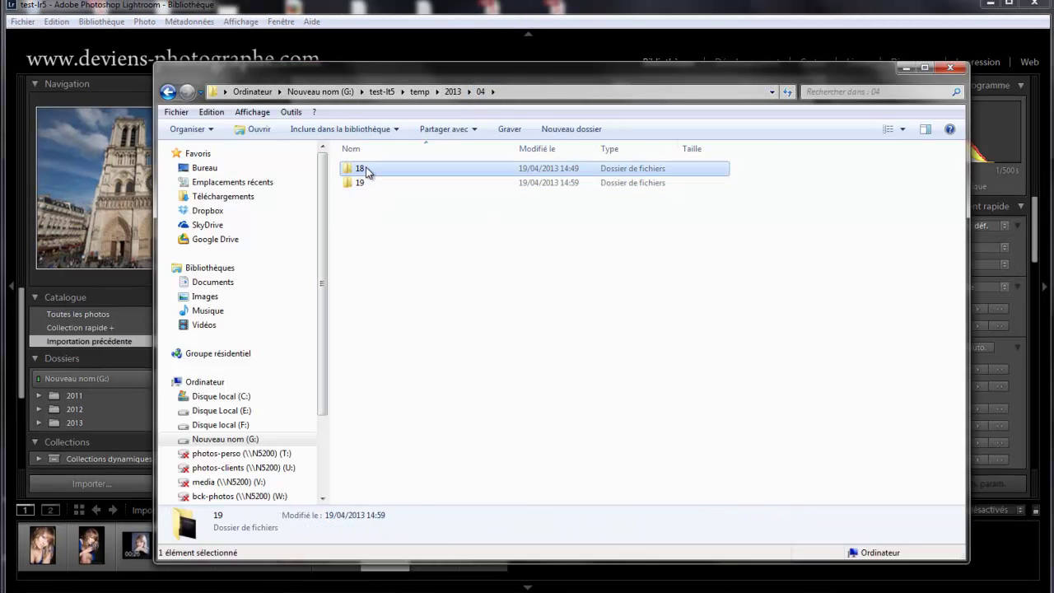
{"action": "left_click_drag", "start_coordinate": [683, 202], "coordinate": [881, 320]}
{"action": "key", "text": "Delete"}
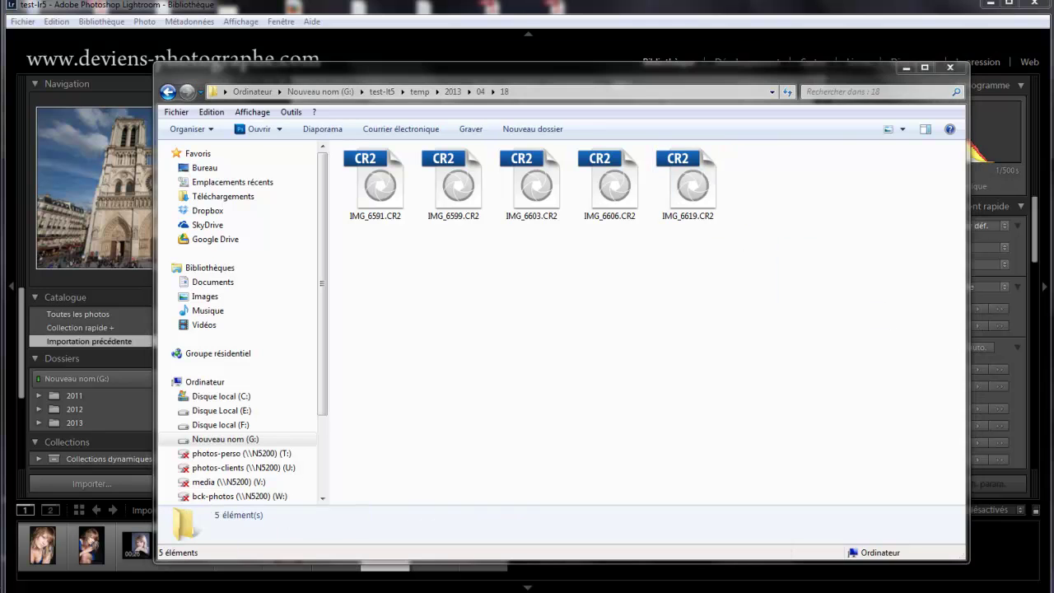
{"action": "left_click", "coordinate": [902, 68]}
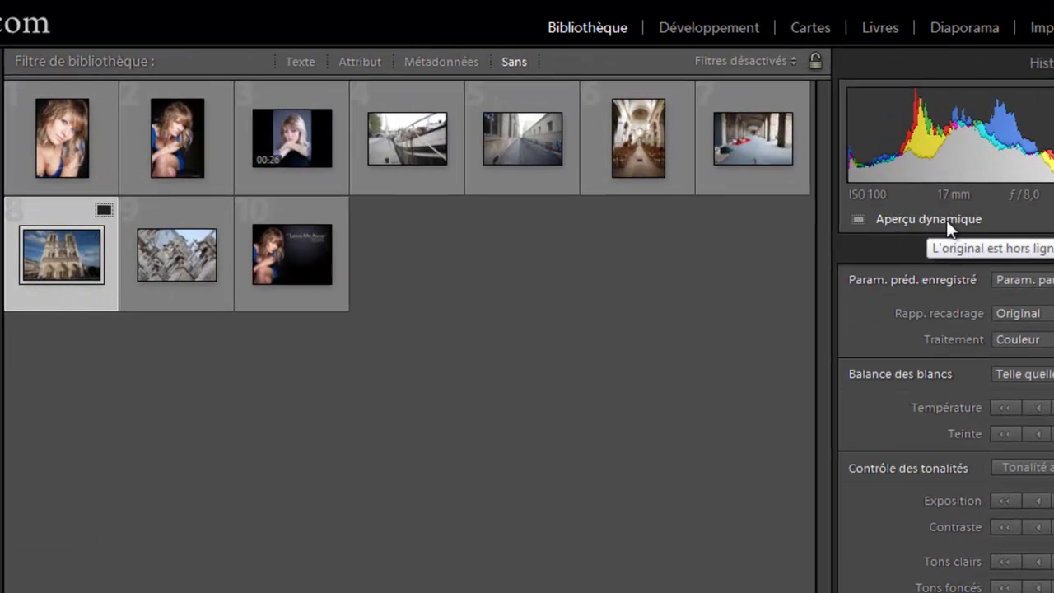
{"action": "double_click", "coordinate": [56, 252]}
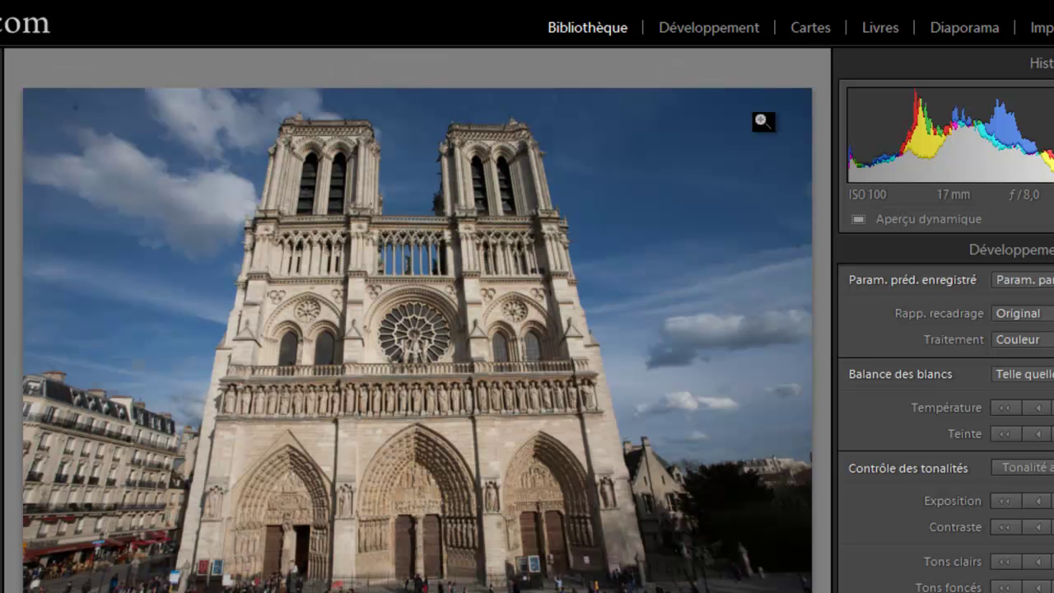
Open the Notre-Dame photo IMG_6614.CR2 in the Develop module and show its lens correction profile settings.
{"action": "left_click", "coordinate": [715, 27]}
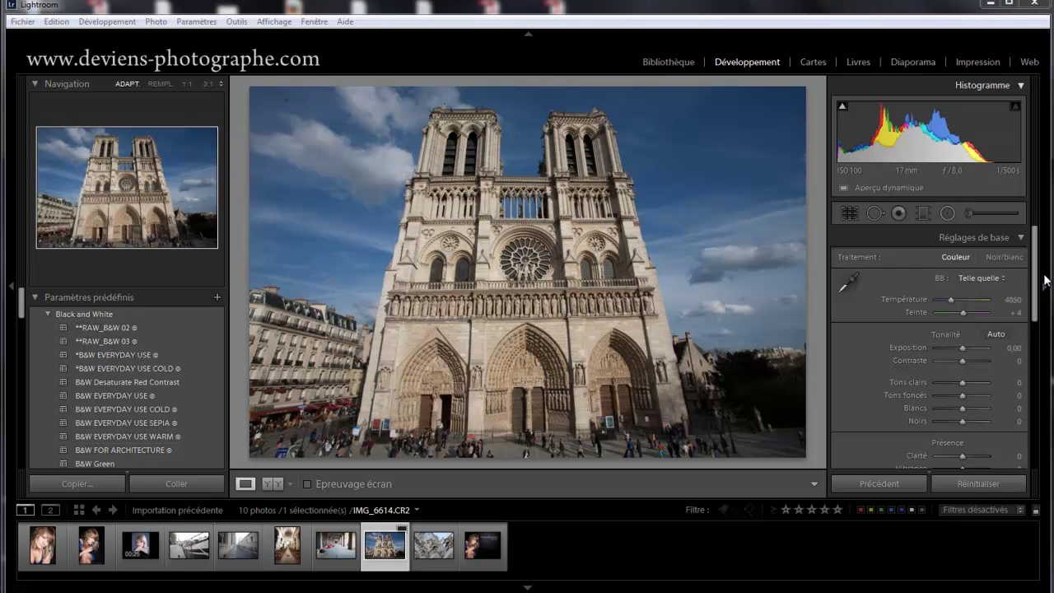
{"action": "left_click_drag", "start_coordinate": [1035, 257], "coordinate": [1029, 412]}
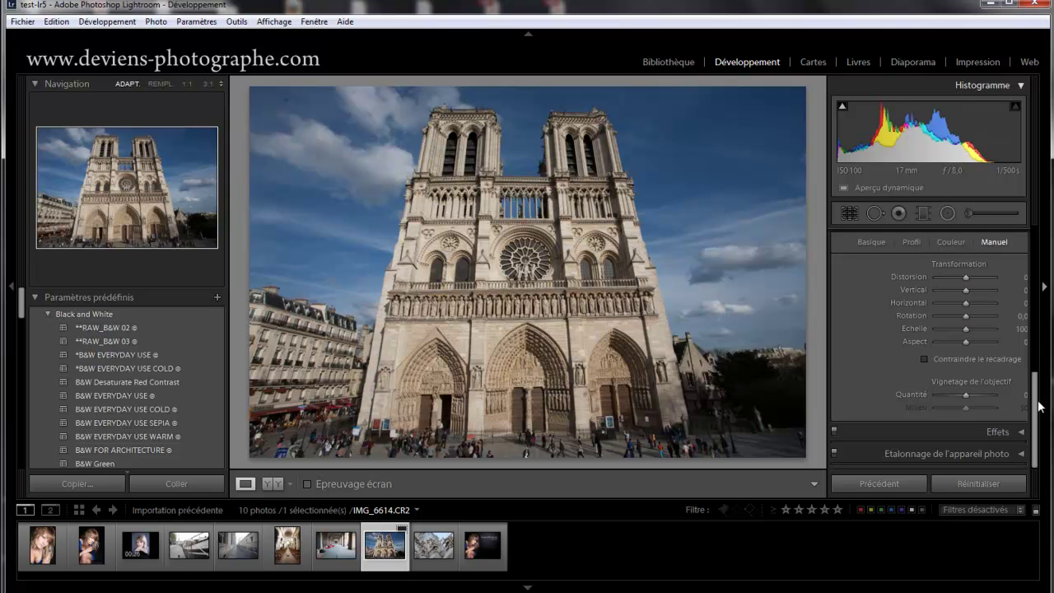
{"action": "left_click", "coordinate": [1044, 408]}
{"action": "left_click", "coordinate": [1042, 391]}
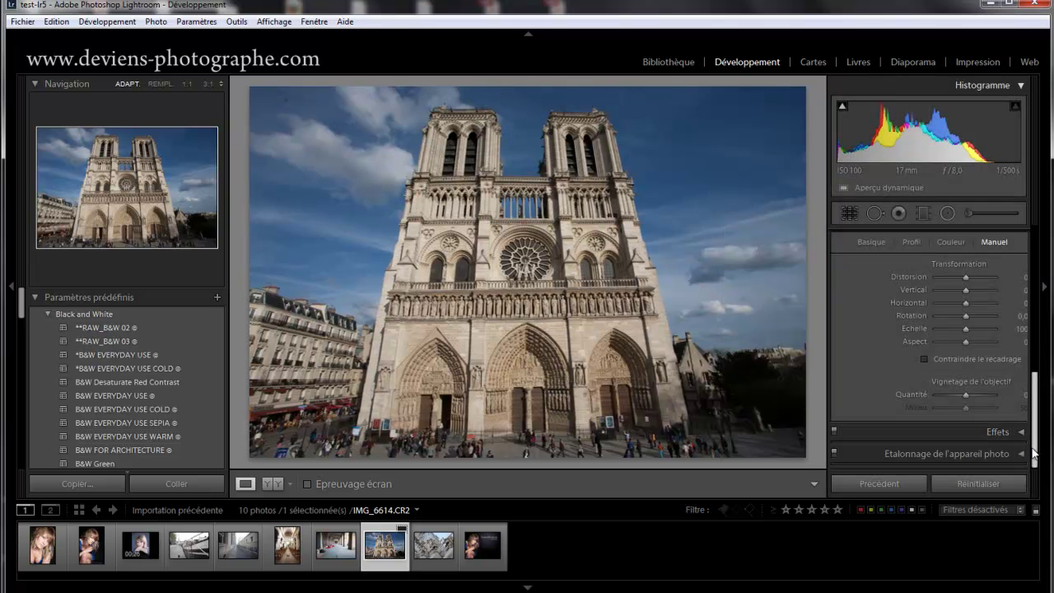
{"action": "scroll", "coordinate": [1036, 378], "scroll_direction": "up", "scroll_amount": 2}
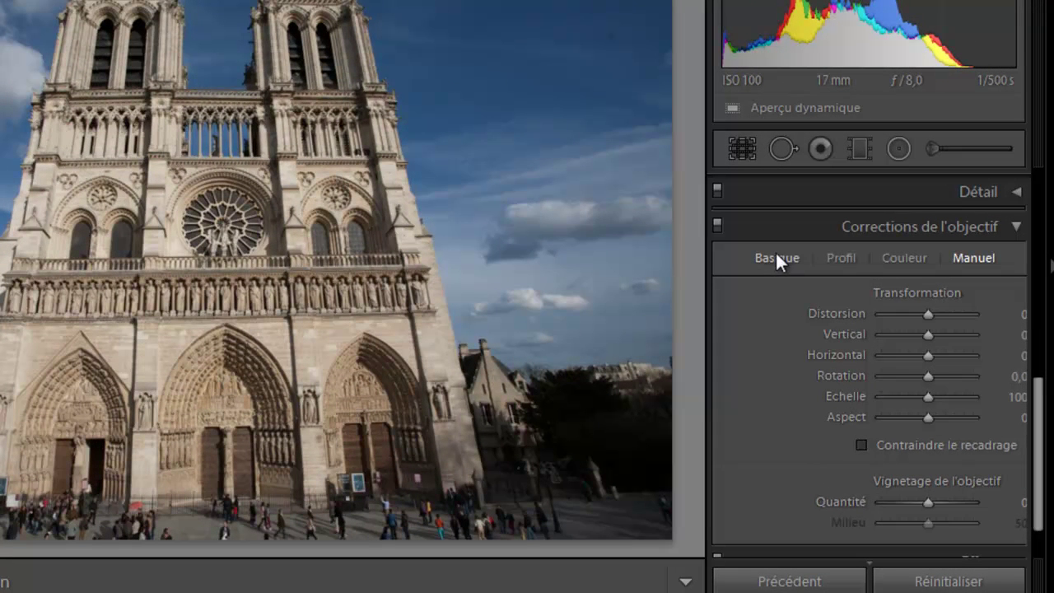
{"action": "left_click", "coordinate": [836, 259]}
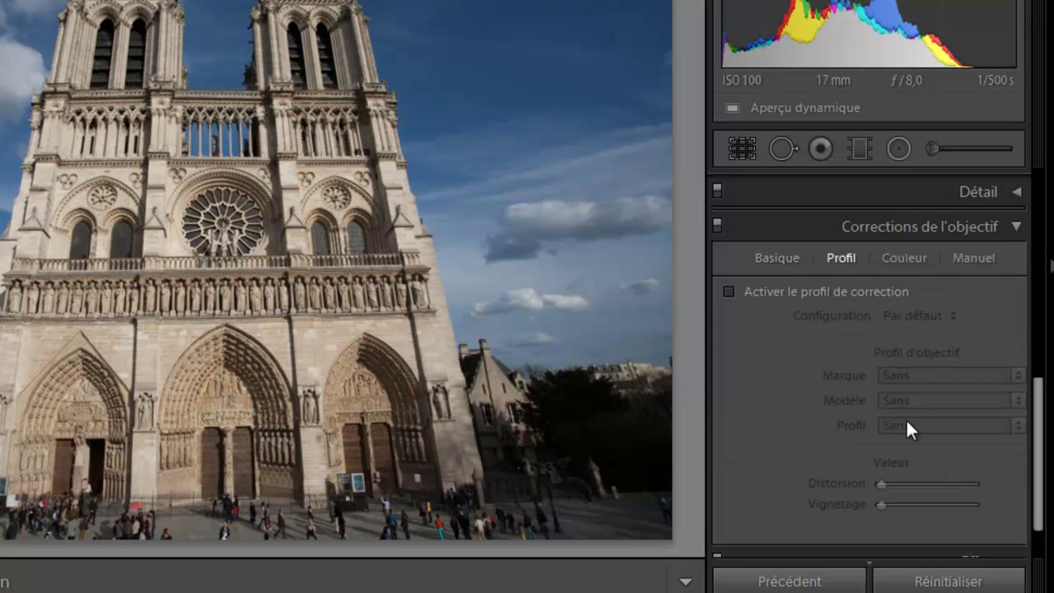
Enable the lens profile correction for IMG_6614.CR2, switching it off and on to compare the image.
{"action": "left_click", "coordinate": [766, 292]}
{"action": "left_click", "coordinate": [767, 289]}
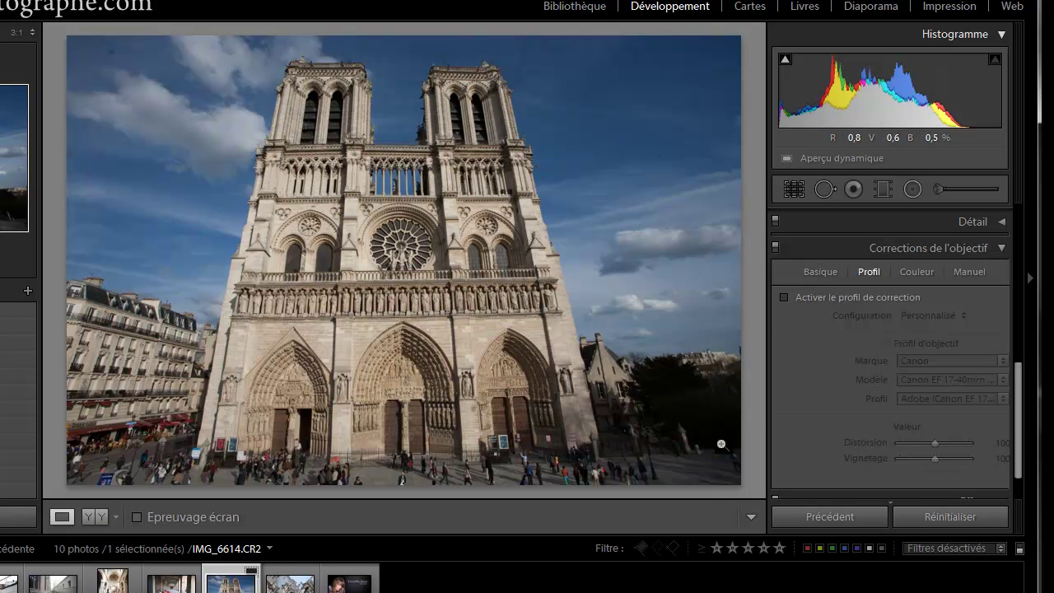
{"action": "left_click", "coordinate": [817, 300]}
{"action": "left_click", "coordinate": [817, 299]}
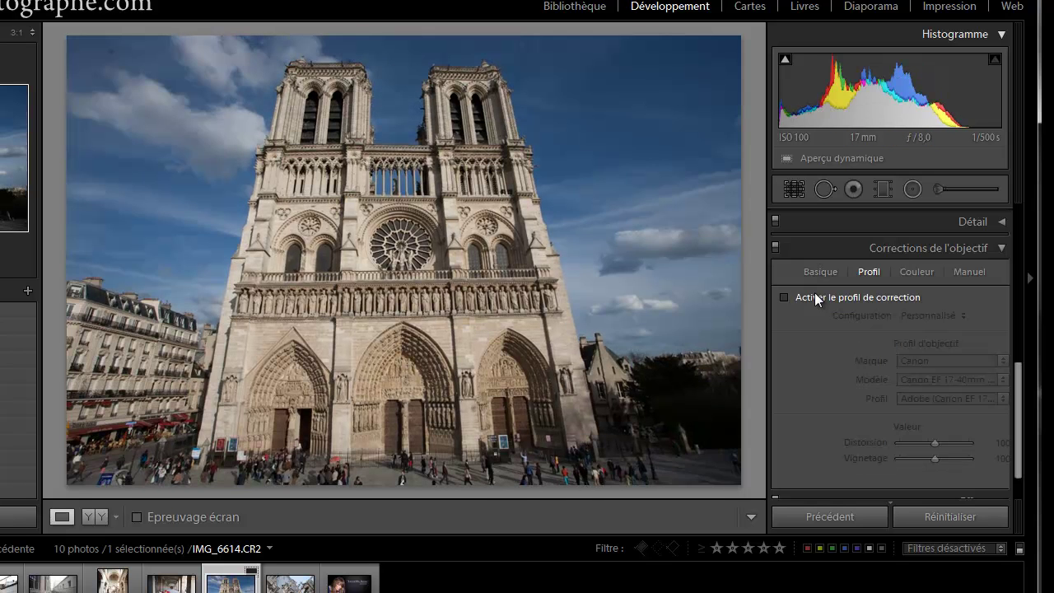
{"action": "left_click", "coordinate": [817, 300]}
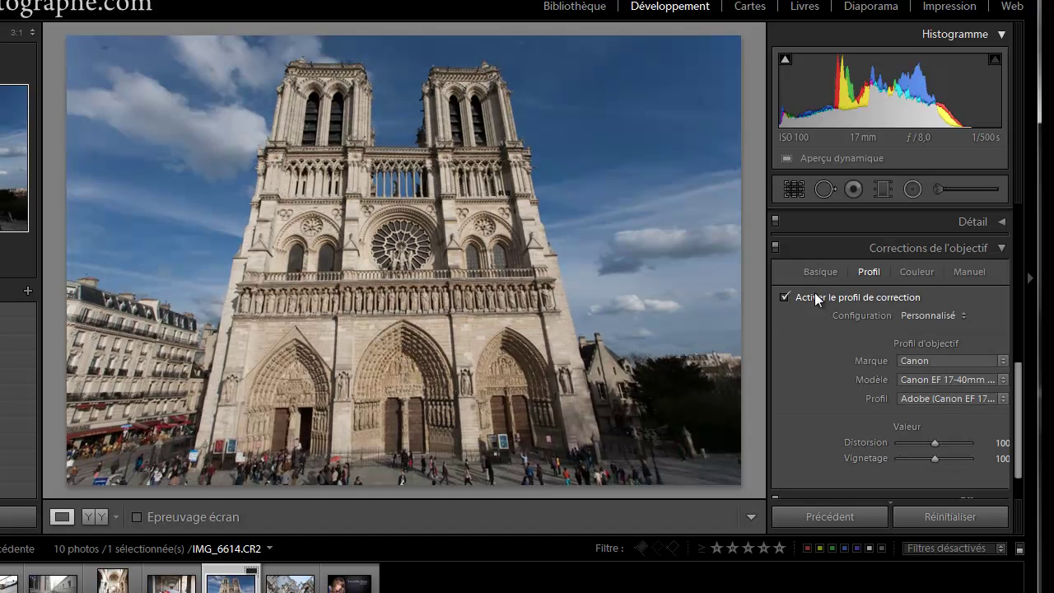
{"action": "left_click", "coordinate": [818, 300]}
{"action": "left_click", "coordinate": [817, 300]}
In the basic lens corrections, enable chromatic aberration removal and the crop constraint for IMG_6614.CR2.
{"action": "left_click", "coordinate": [820, 271]}
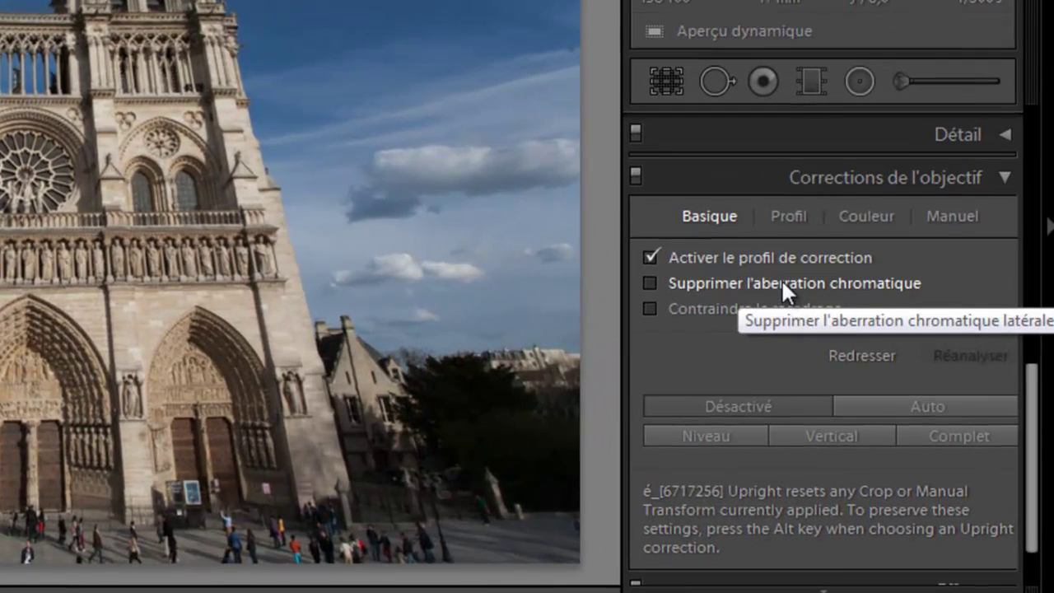
{"action": "left_click", "coordinate": [782, 282]}
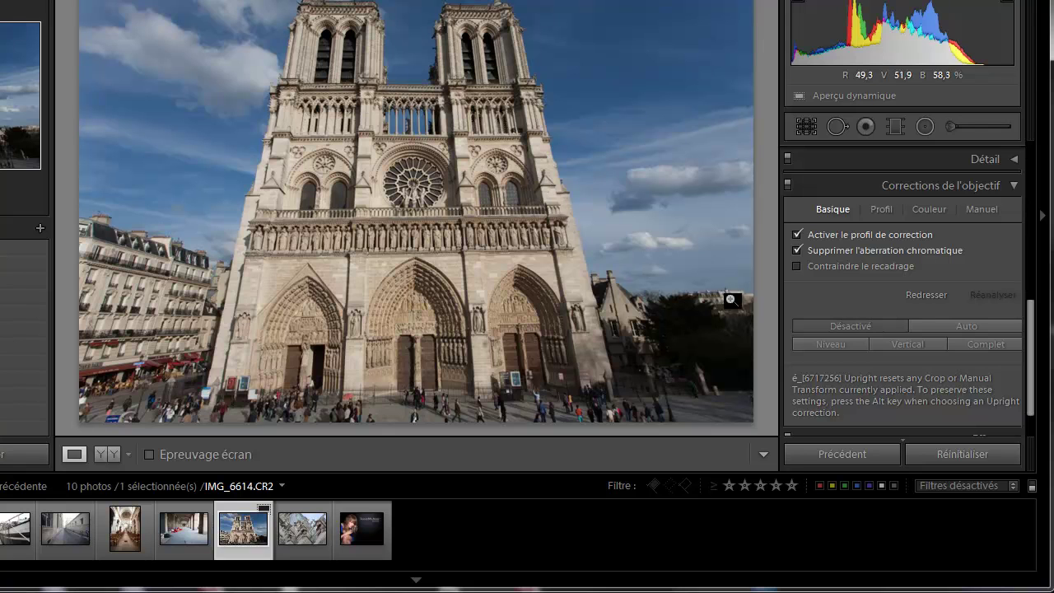
{"action": "left_click", "coordinate": [825, 262]}
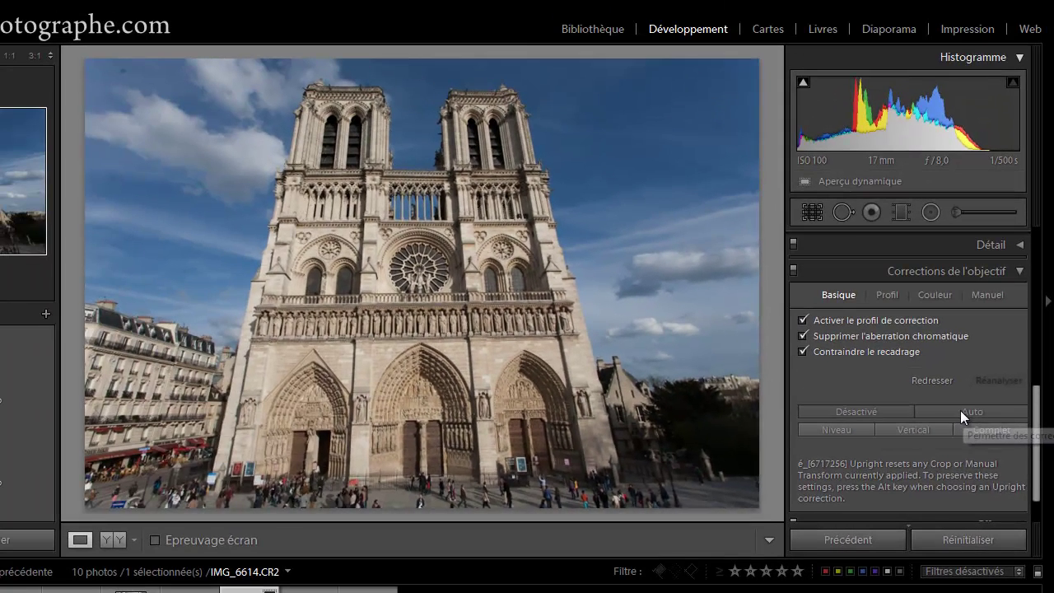
Apply the Auto Upright straightening to IMG_6614.CR2, comparing it with the correction switched off.
{"action": "left_click", "coordinate": [960, 410]}
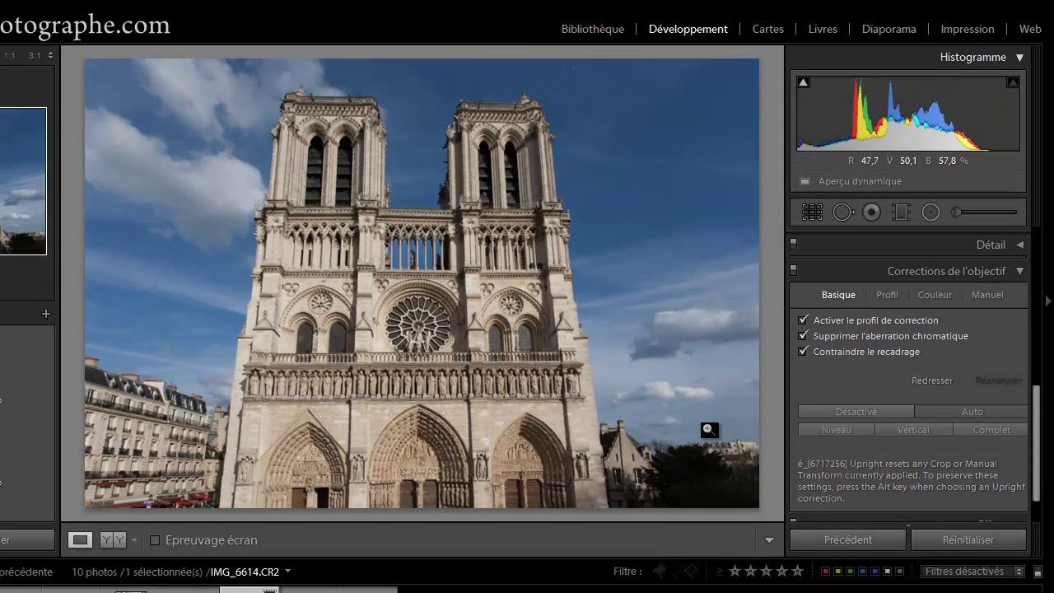
{"action": "left_click", "coordinate": [877, 403]}
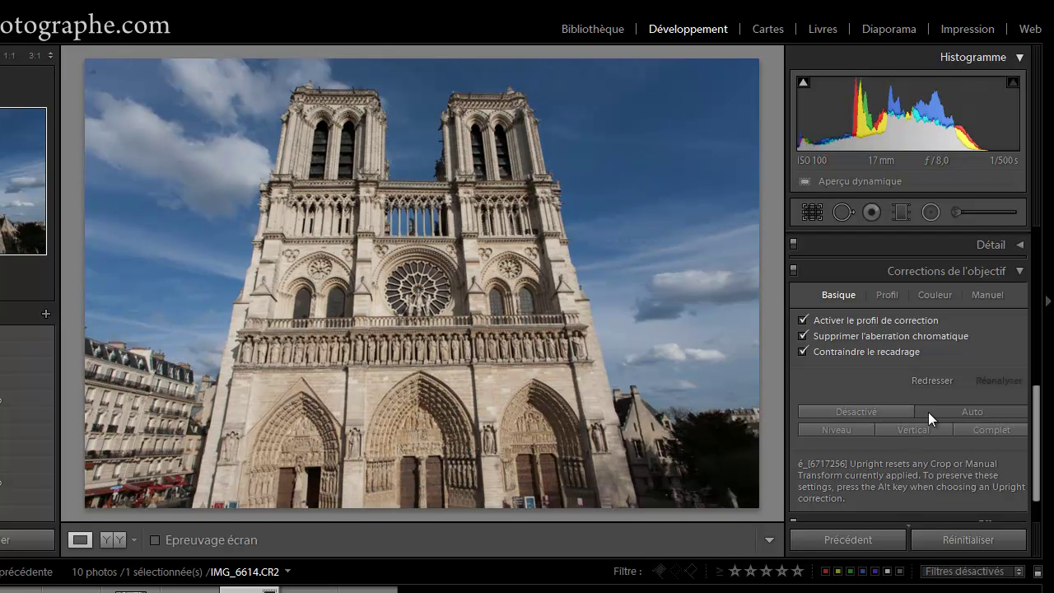
{"action": "left_click", "coordinate": [927, 412]}
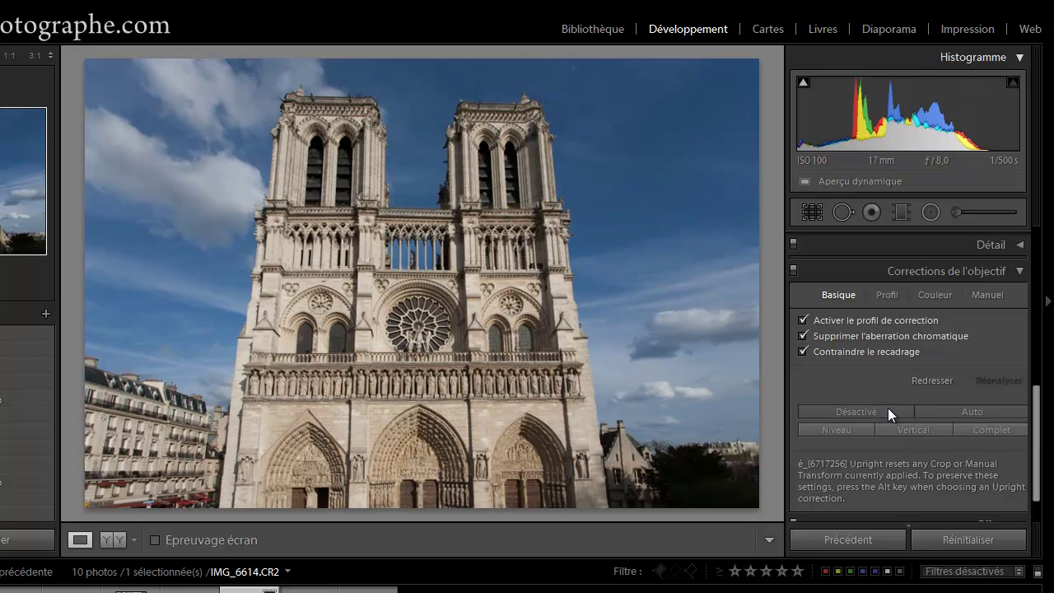
{"action": "left_click", "coordinate": [888, 407]}
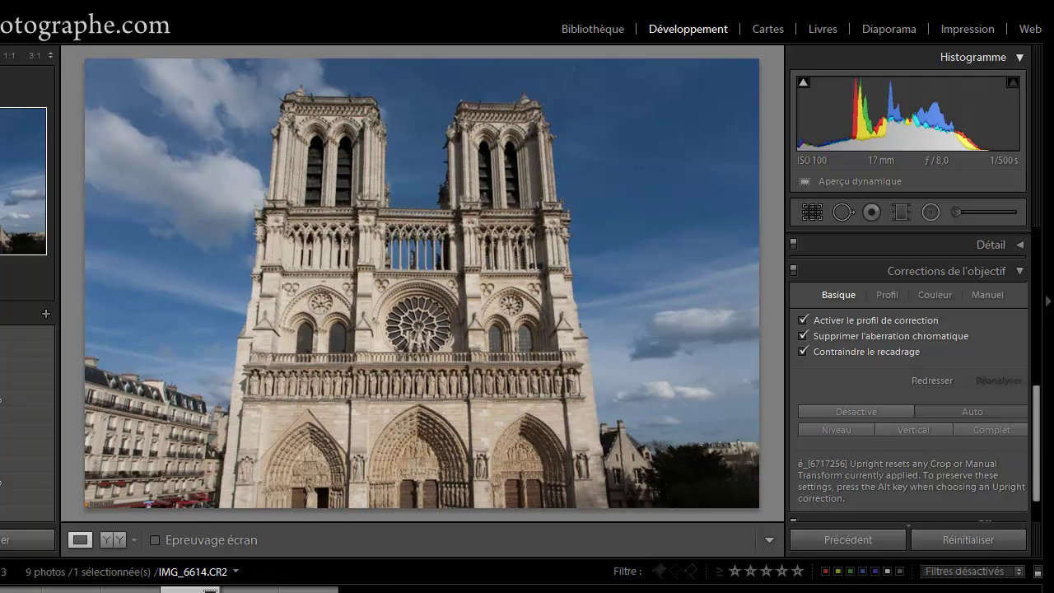
Select the Notre-Dame photo IMG_6613.CR2 in the library grid, and delete its original from temp\2013\04\18 in Windows Explorer.
{"action": "left_click", "coordinate": [608, 28]}
{"action": "left_click", "coordinate": [625, 113]}
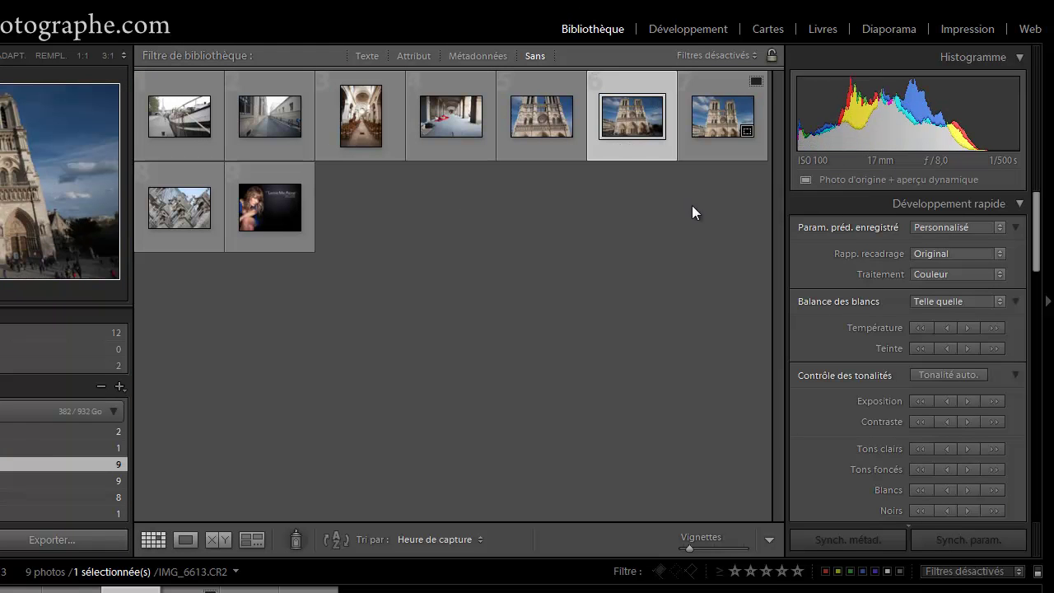
{"action": "key", "text": "alt+Tab"}
{"action": "double_click", "coordinate": [235, 457]}
{"action": "double_click", "coordinate": [233, 470]}
{"action": "double_click", "coordinate": [221, 436]}
{"action": "double_click", "coordinate": [220, 436]}
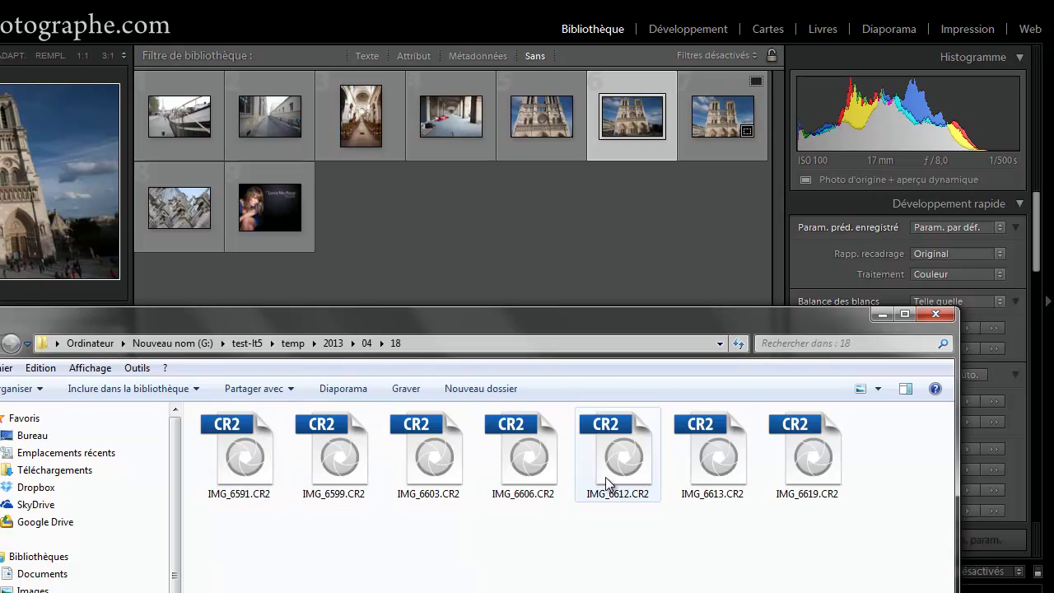
{"action": "left_click", "coordinate": [718, 461]}
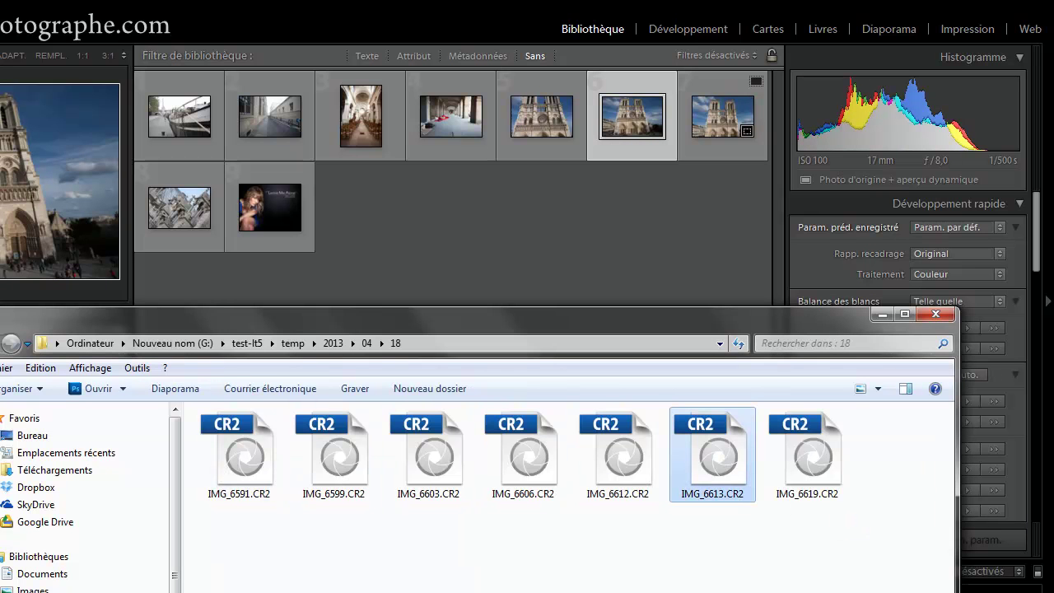
{"action": "key", "text": "Delete"}
Return to Lightroom, open IMG_6613.CR2 in loupe view, and look through its metadata.
{"action": "left_click", "coordinate": [576, 251]}
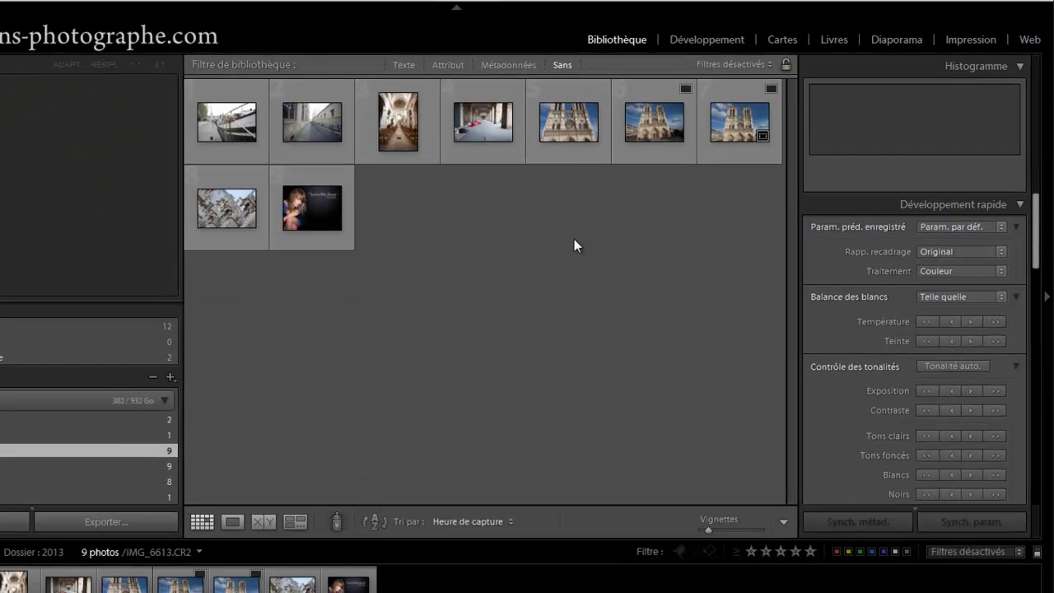
{"action": "double_click", "coordinate": [631, 117]}
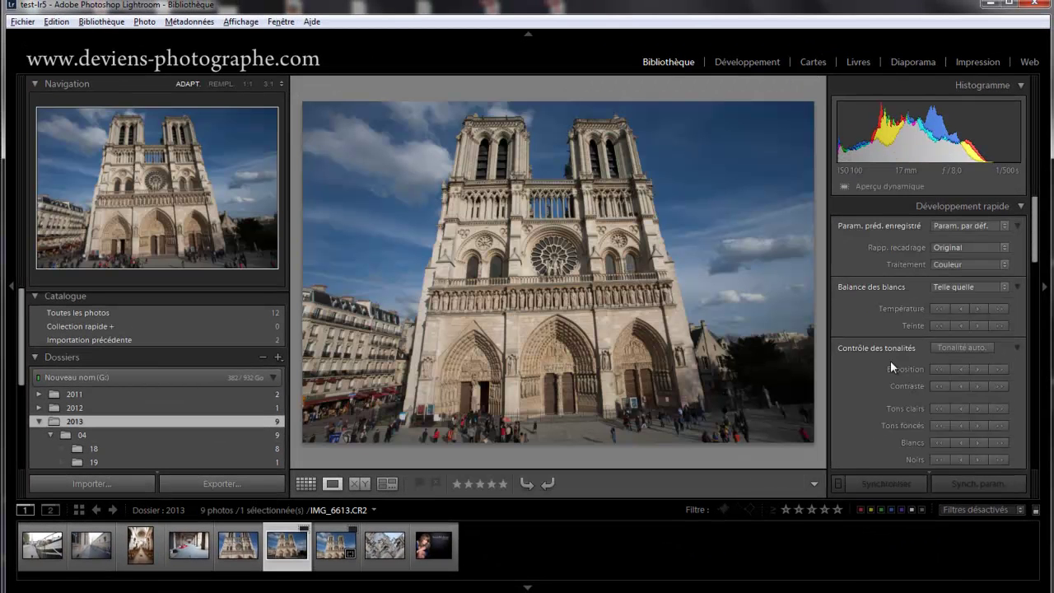
{"action": "scroll", "coordinate": [942, 359], "scroll_direction": "down", "scroll_amount": 10}
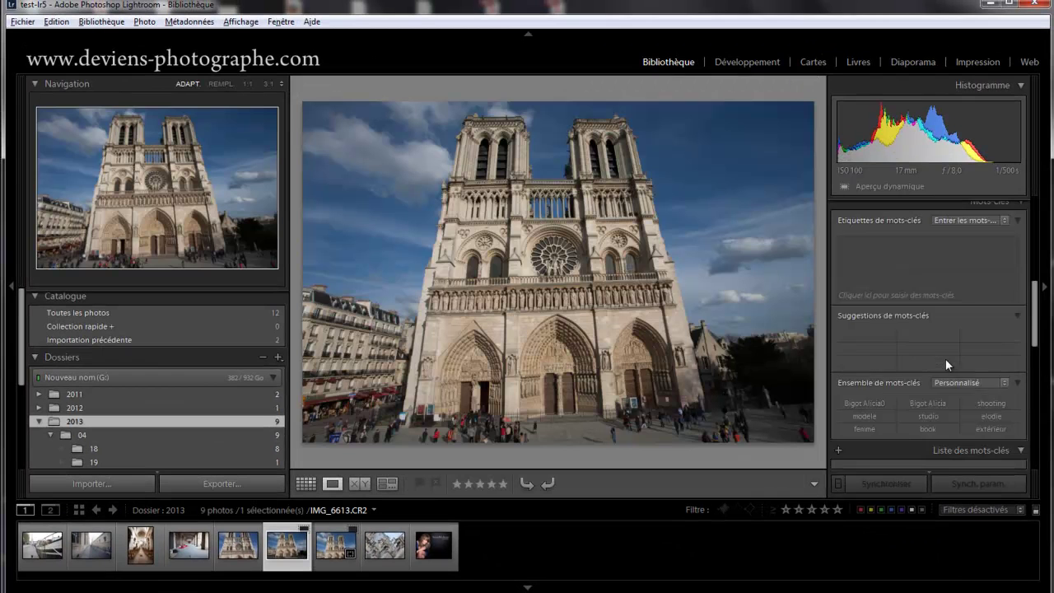
{"action": "scroll", "coordinate": [945, 358], "scroll_direction": "down", "scroll_amount": 2}
{"action": "scroll", "coordinate": [945, 358], "scroll_direction": "up", "scroll_amount": 5}
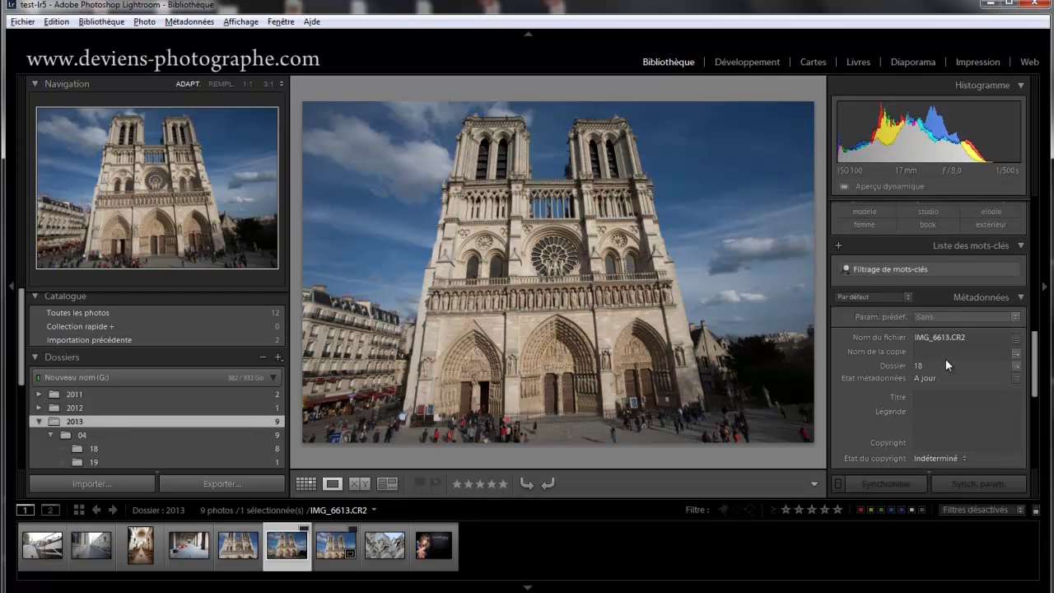
{"action": "scroll", "coordinate": [944, 358], "scroll_direction": "up", "scroll_amount": 6}
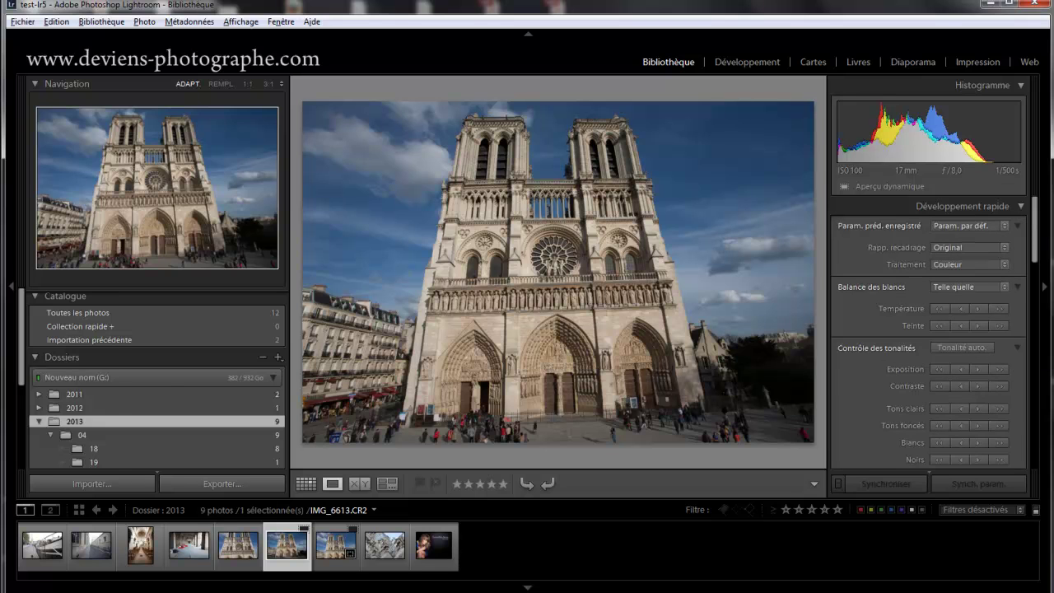
Open IMG_6613.CR2 in the Develop module and enable the profile correction, chromatic aberration removal and crop constraint.
{"action": "key", "text": "d"}
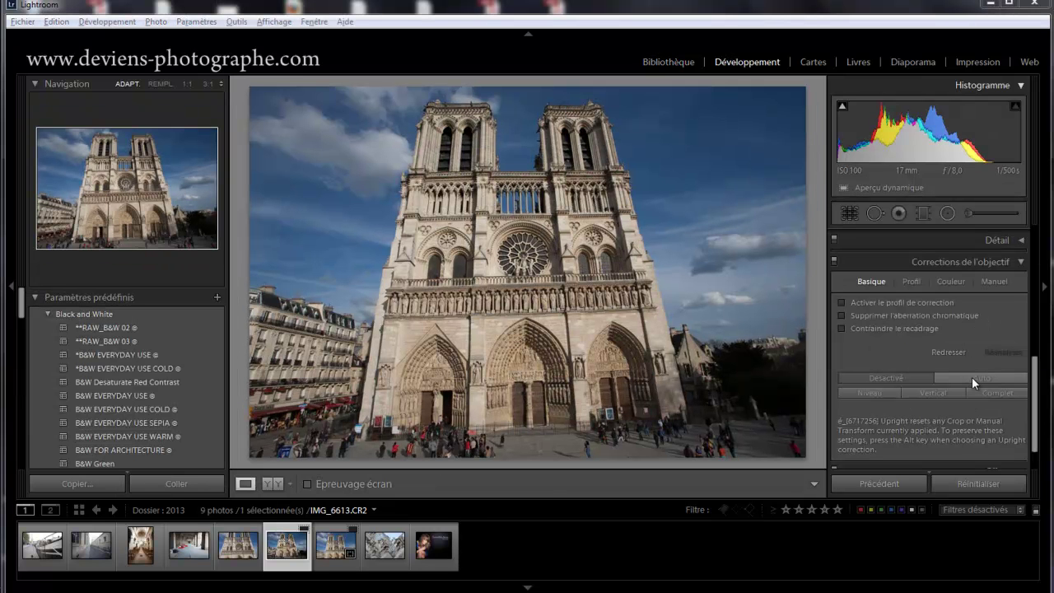
{"action": "left_click", "coordinate": [853, 304]}
{"action": "left_click", "coordinate": [854, 315]}
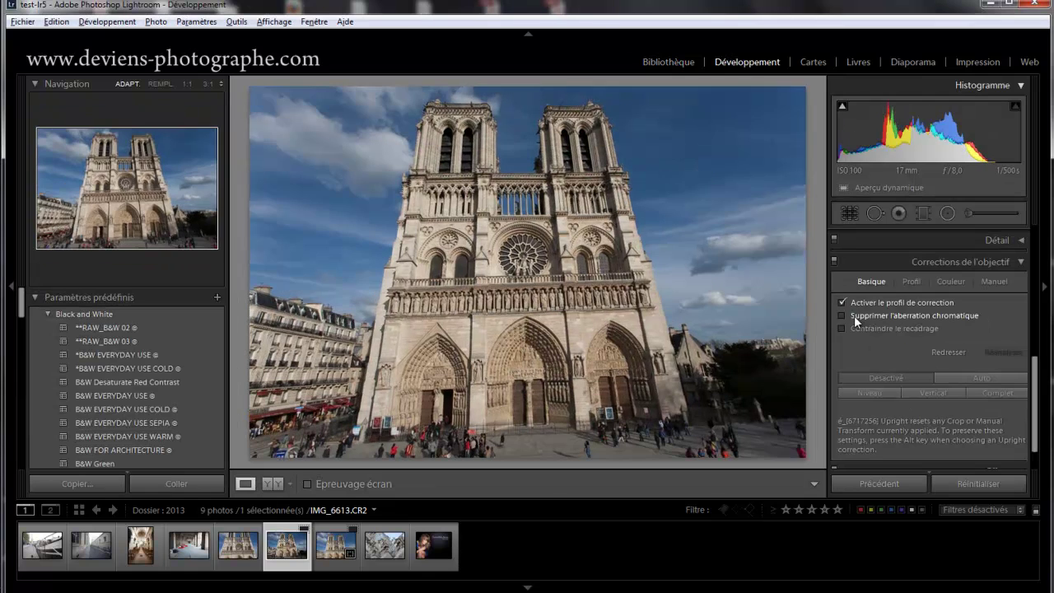
{"action": "left_click", "coordinate": [858, 323]}
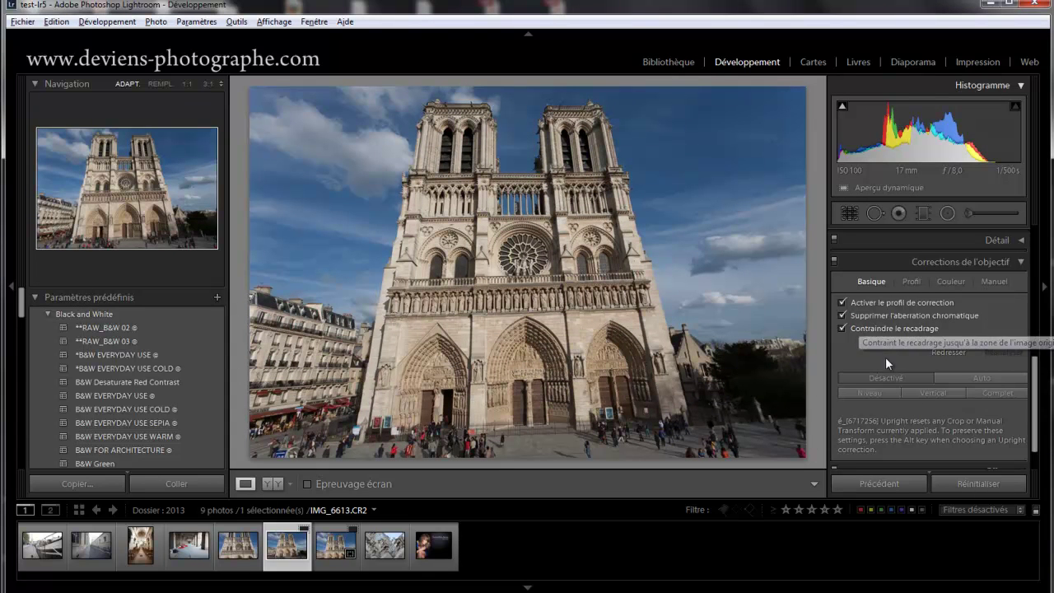
Try the Complet and Auto Upright corrections on IMG_6613.CR2, and test the manual Aspect transformation.
{"action": "left_click", "coordinate": [997, 395]}
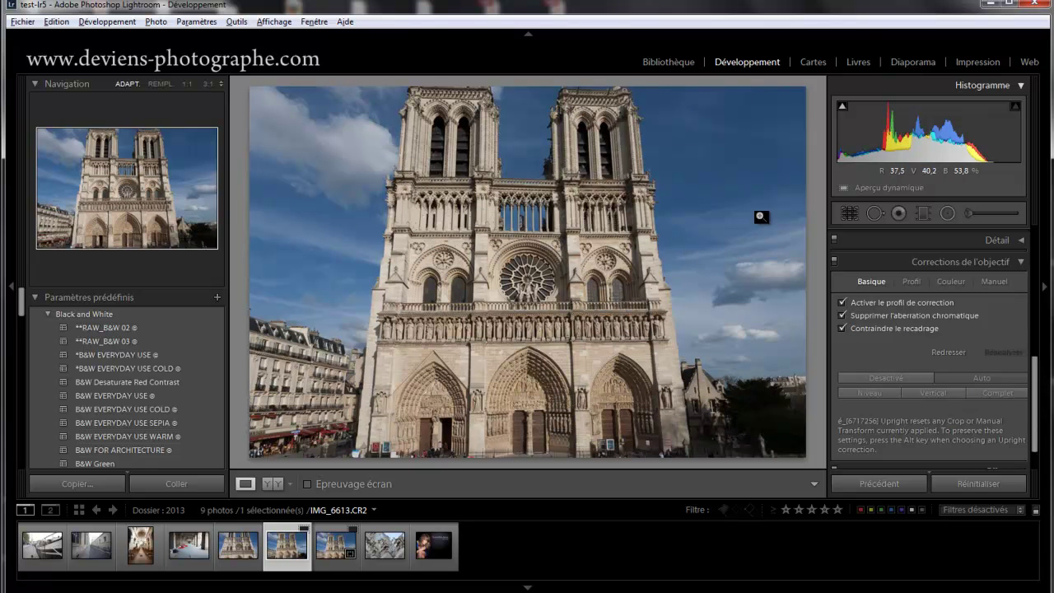
{"action": "left_click", "coordinate": [887, 375]}
{"action": "left_click", "coordinate": [941, 374]}
{"action": "left_click", "coordinate": [991, 282]}
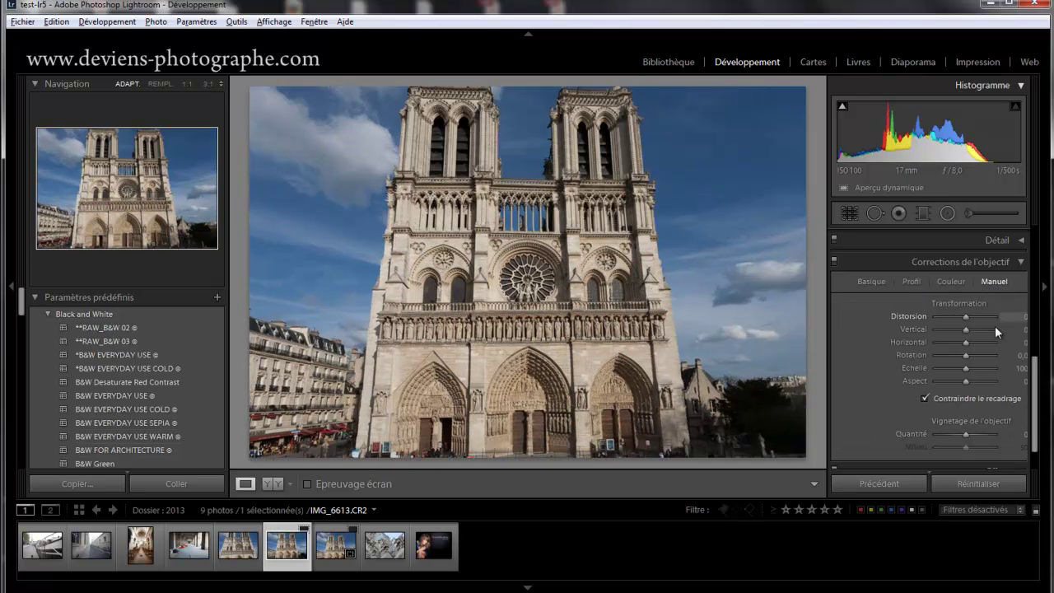
{"action": "left_click_drag", "start_coordinate": [967, 381], "coordinate": [977, 385]}
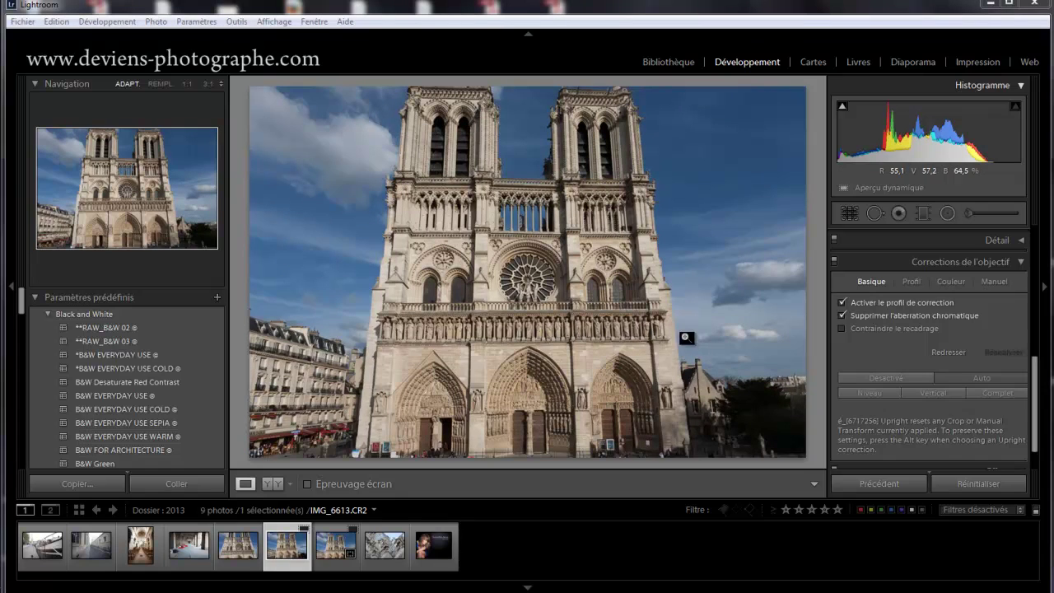
Apply the Complet Upright correction to IMG_6613.CR2 and crop it with the Tel quel aspect to a portrait frame centred on the cathedral facade.
{"action": "left_click", "coordinate": [991, 393]}
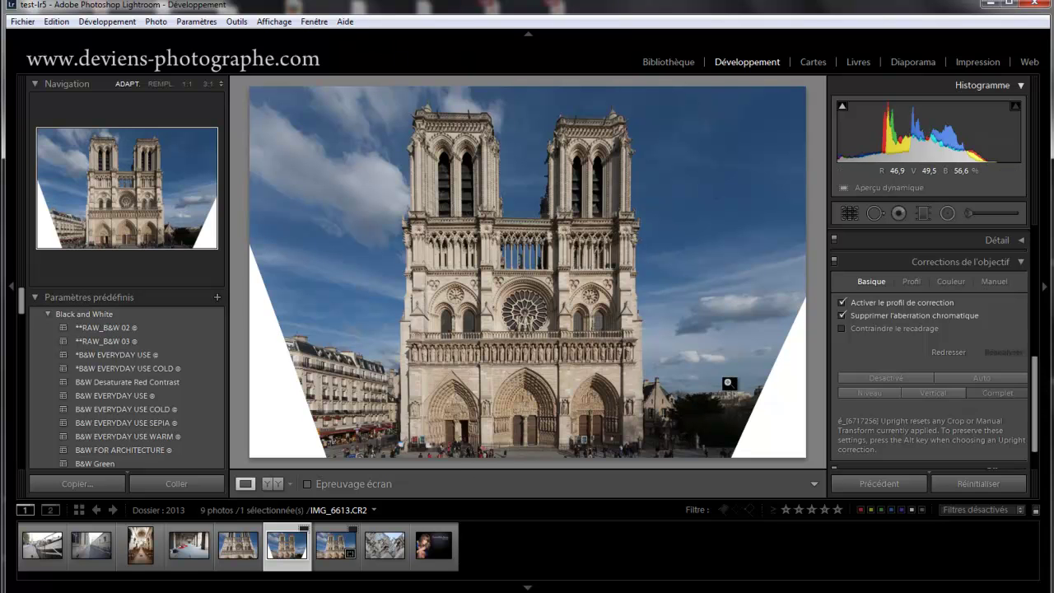
{"action": "left_click", "coordinate": [853, 212]}
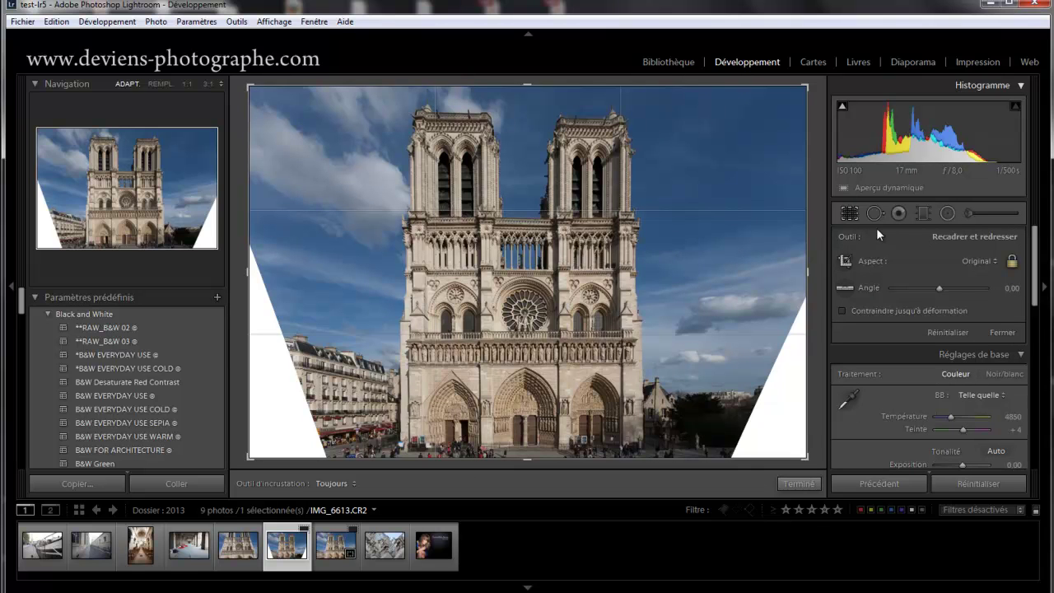
{"action": "left_click", "coordinate": [975, 260]}
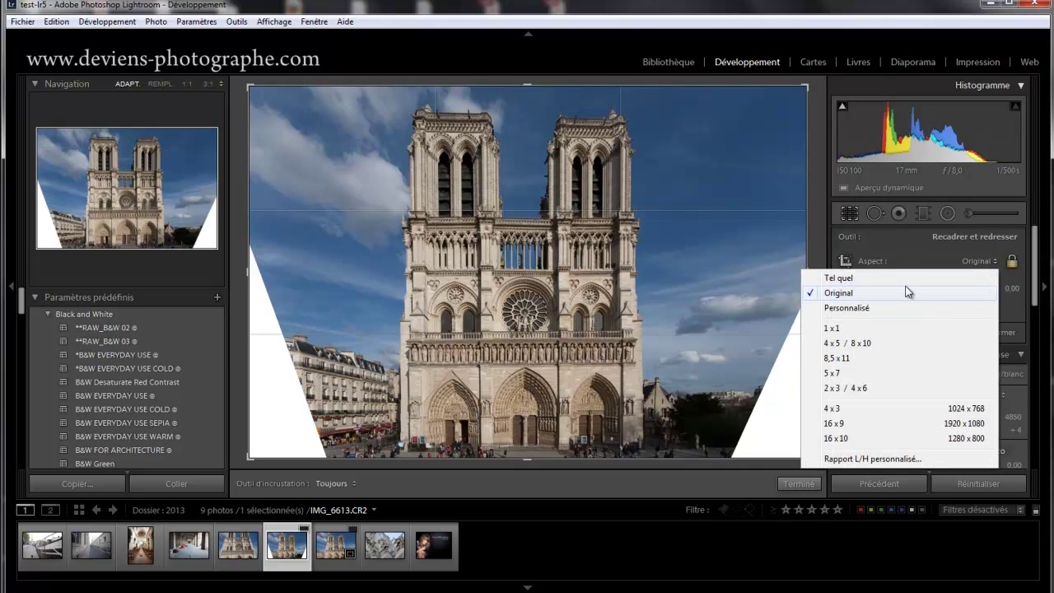
{"action": "left_click", "coordinate": [877, 281]}
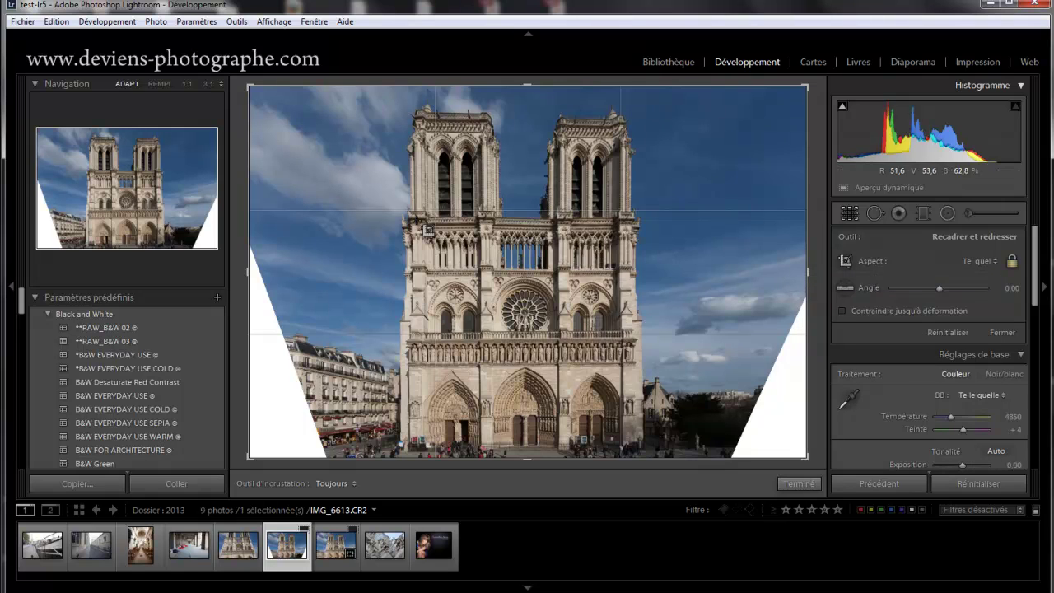
{"action": "left_click_drag", "start_coordinate": [372, 95], "coordinate": [736, 469]}
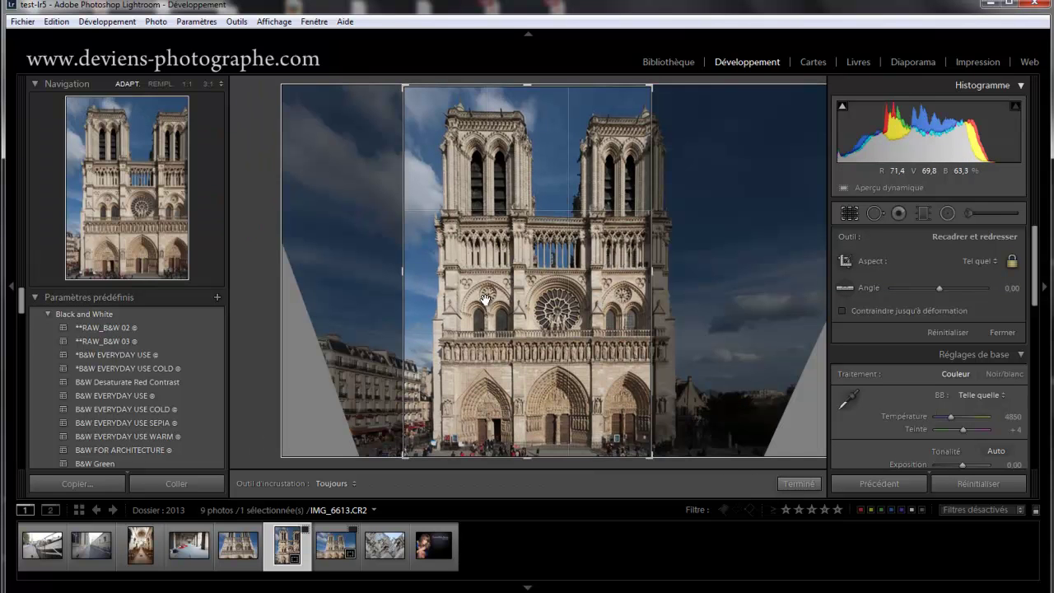
{"action": "left_click_drag", "start_coordinate": [538, 251], "coordinate": [529, 251]}
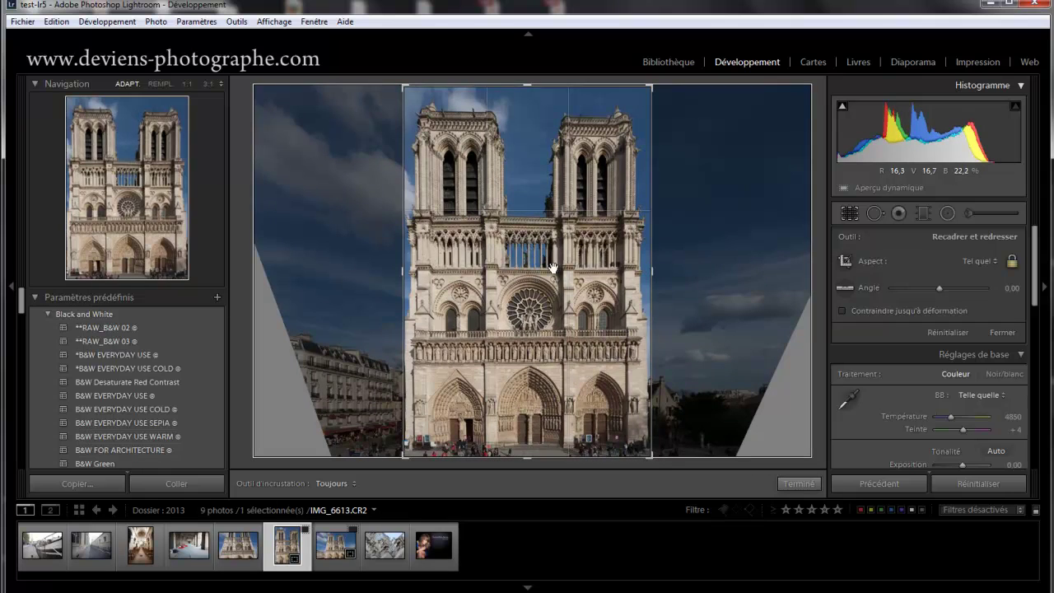
{"action": "key", "text": "Return"}
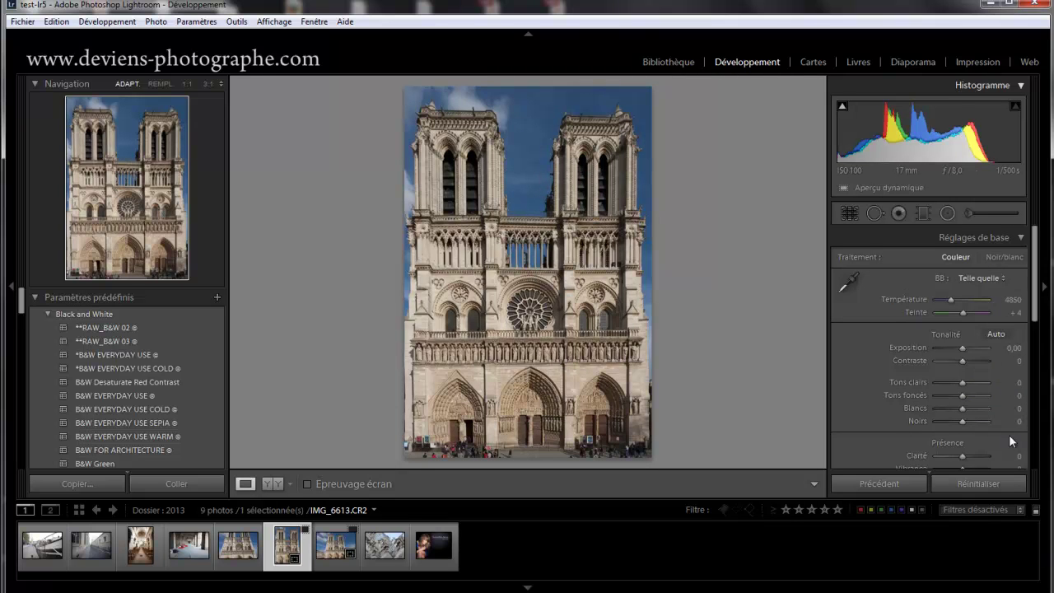
Set the manual lens transformation to Aspect +15 and Distorsion +13, and compare the photo before and after side by side.
{"action": "scroll", "coordinate": [1035, 437], "scroll_direction": "down", "scroll_amount": 3}
{"action": "scroll", "coordinate": [1036, 437], "scroll_direction": "down", "scroll_amount": 3}
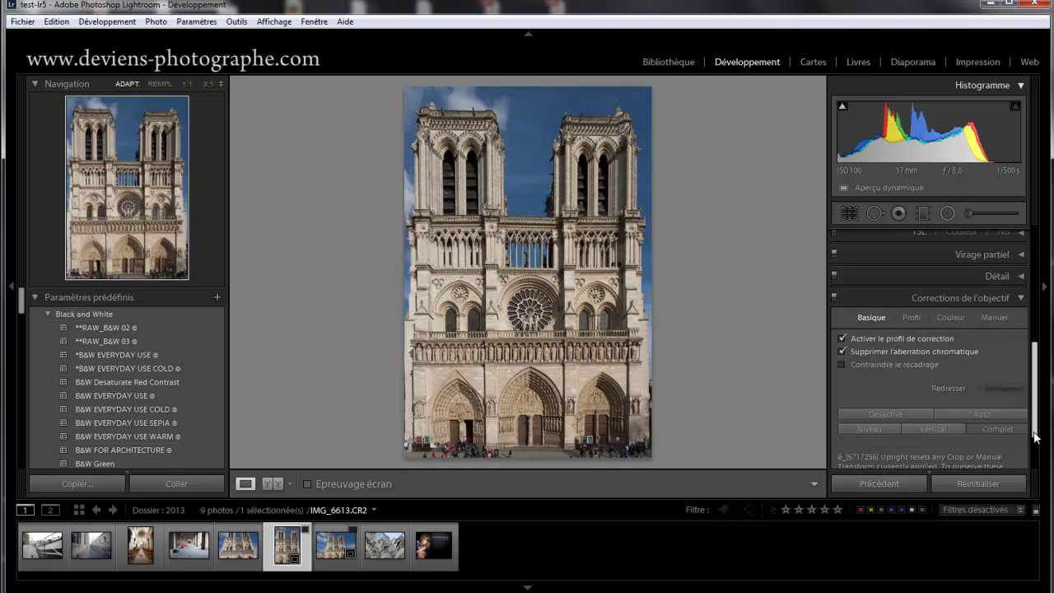
{"action": "left_click", "coordinate": [986, 314]}
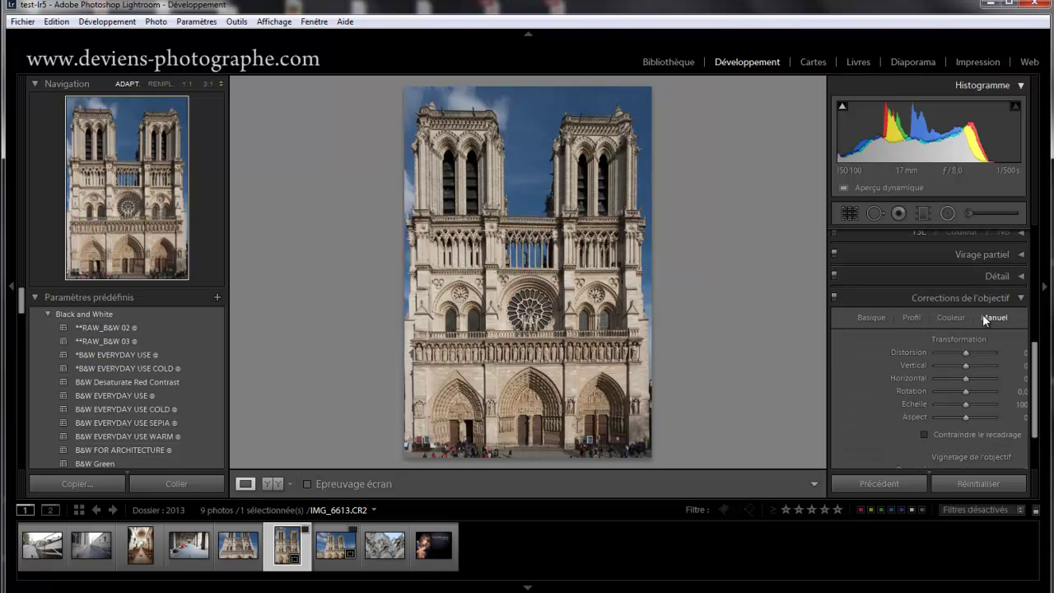
{"action": "left_click_drag", "start_coordinate": [966, 414], "coordinate": [970, 414]}
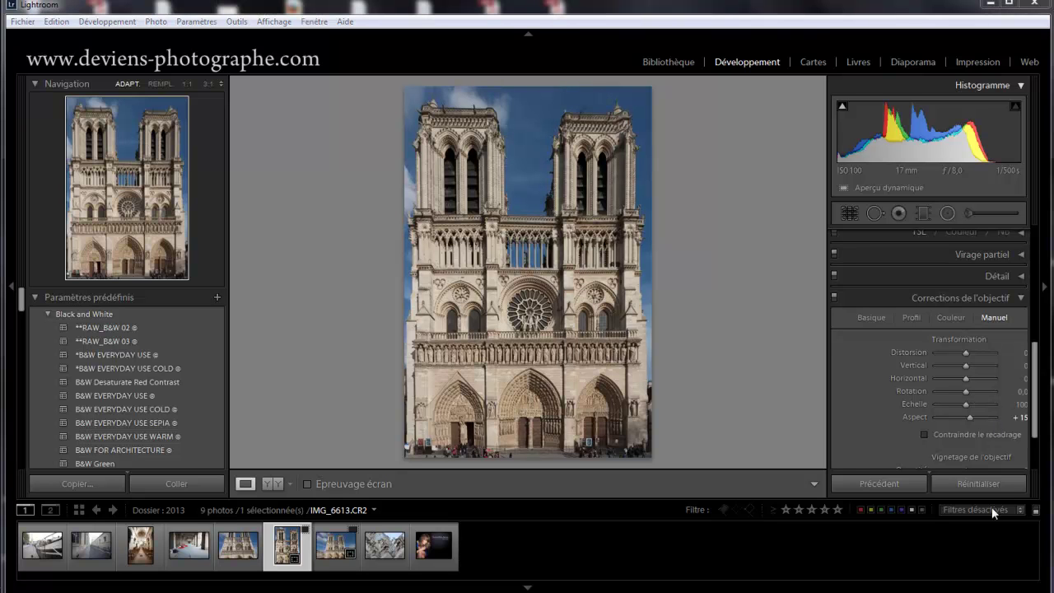
{"action": "left_click", "coordinate": [970, 353]}
{"action": "left_click_drag", "start_coordinate": [971, 353], "coordinate": [968, 354]}
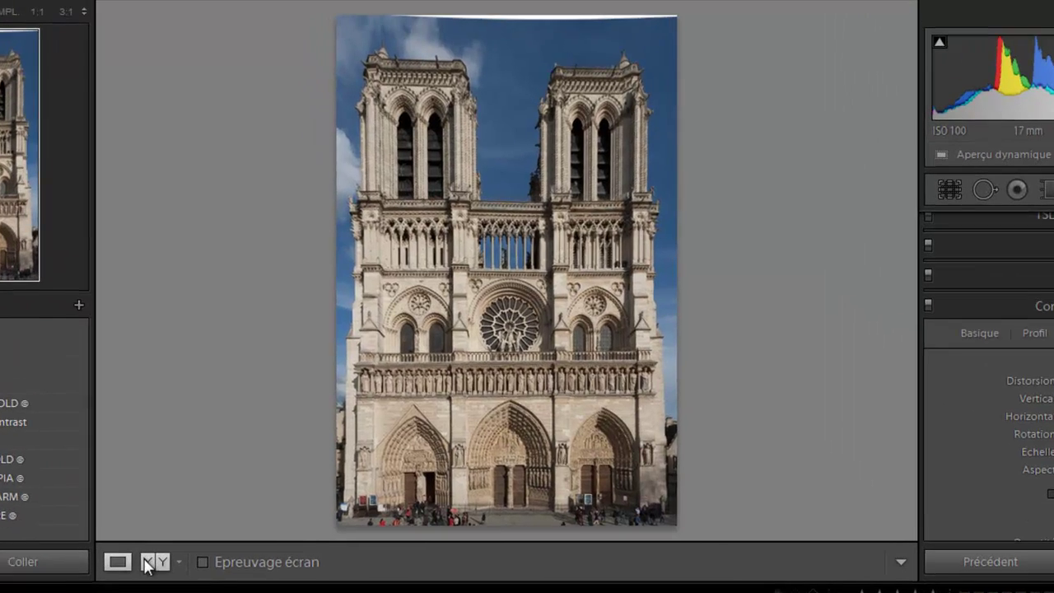
{"action": "left_click", "coordinate": [147, 563]}
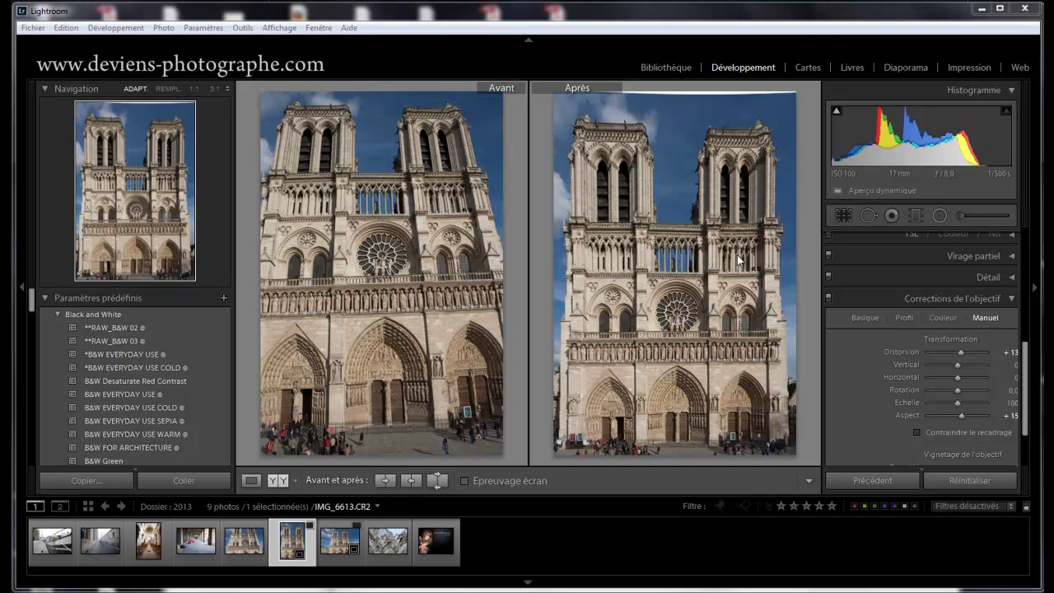
Open IMG_5069.tif from the library in the Develop module, in single view zoomed in on the photo's left edge near the arm.
{"action": "left_click", "coordinate": [665, 68]}
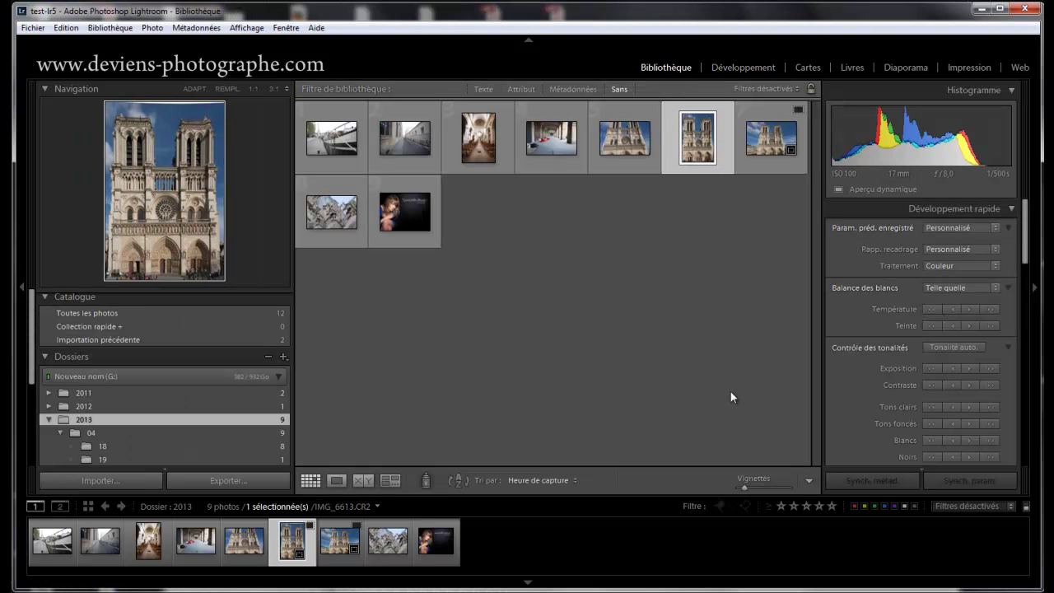
{"action": "left_click", "coordinate": [400, 234]}
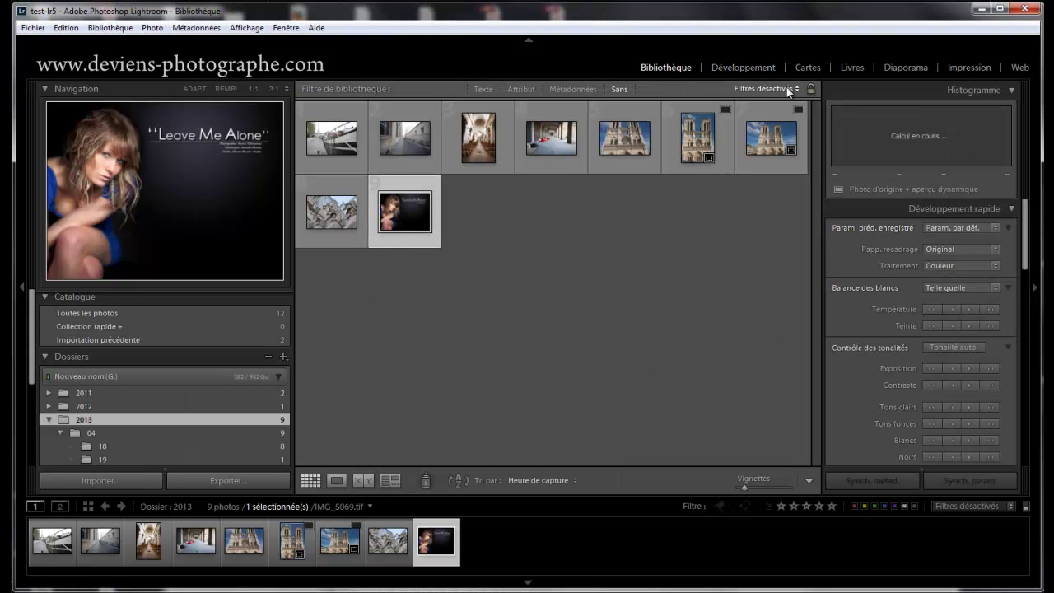
{"action": "left_click", "coordinate": [741, 67]}
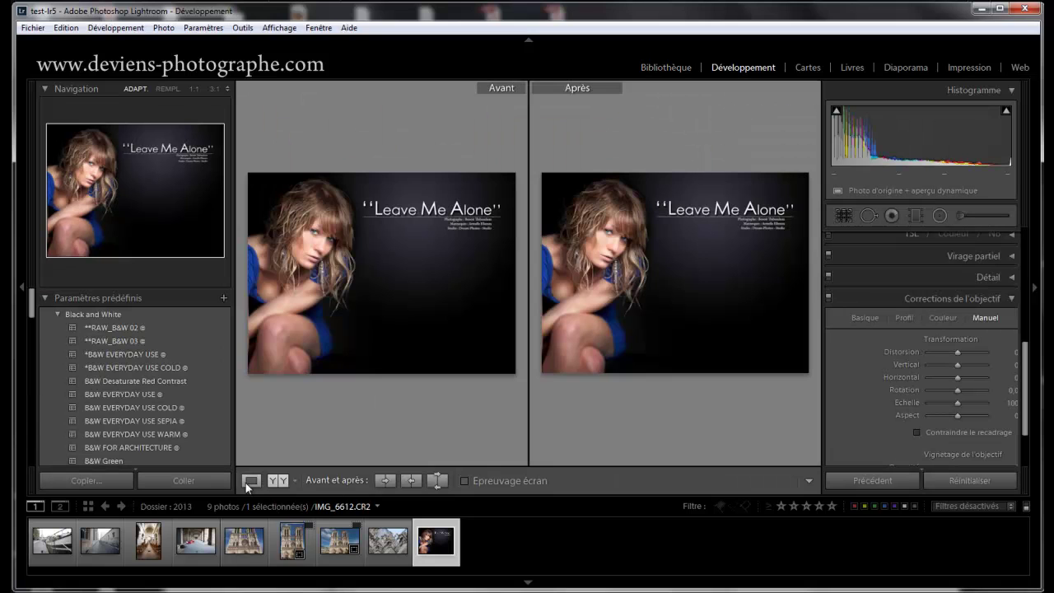
{"action": "left_click", "coordinate": [251, 480]}
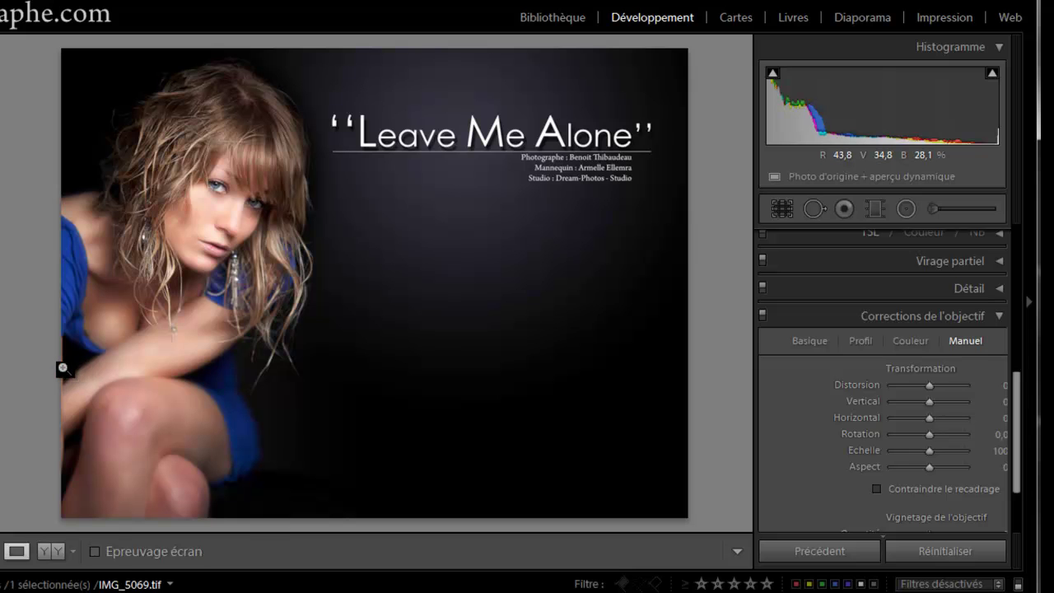
{"action": "left_click", "coordinate": [64, 368]}
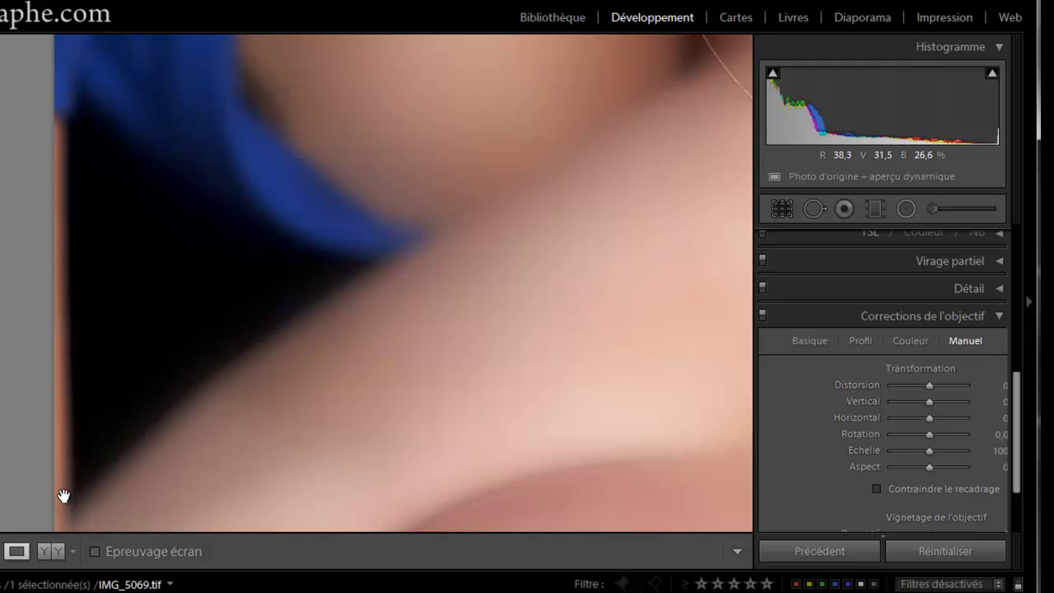
Place a size 33 spot removal on the skin-coloured strip at the photo's left edge, sourced from the black area, and switch it to Dupliquer.
{"action": "left_click", "coordinate": [814, 208]}
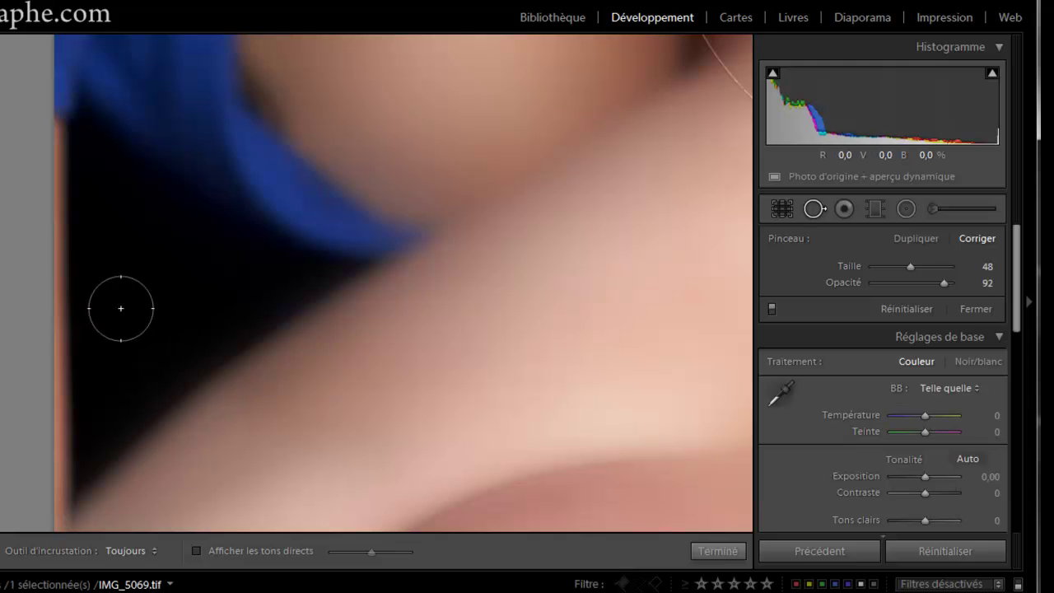
{"action": "scroll", "coordinate": [81, 152], "scroll_direction": "down", "scroll_amount": 1}
{"action": "scroll", "coordinate": [82, 151], "scroll_direction": "down", "scroll_amount": 6}
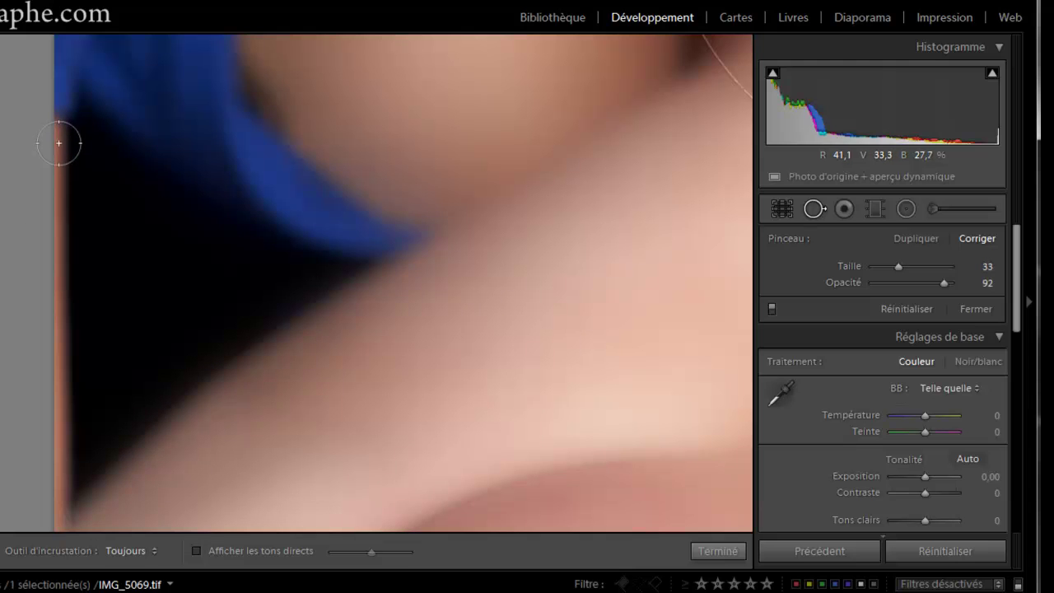
{"action": "left_click", "coordinate": [58, 141]}
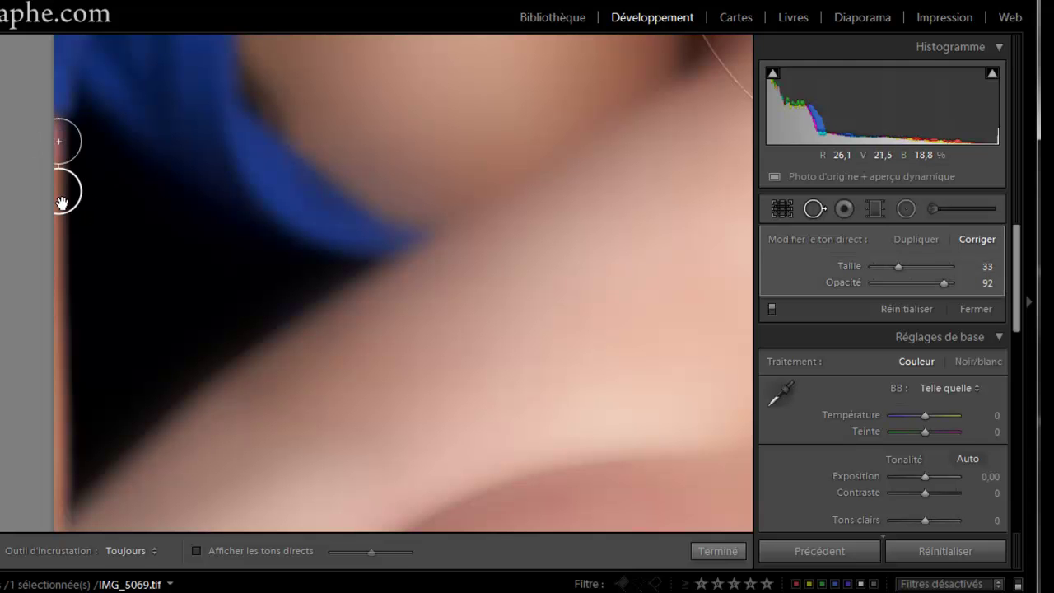
{"action": "left_click_drag", "start_coordinate": [63, 197], "coordinate": [121, 191]}
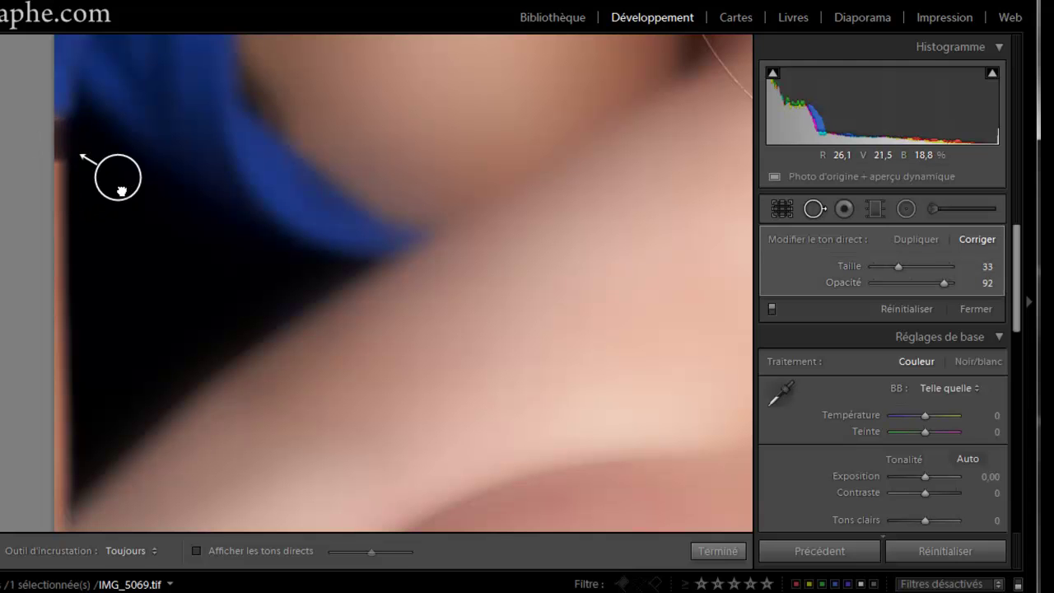
{"action": "left_click", "coordinate": [920, 240]}
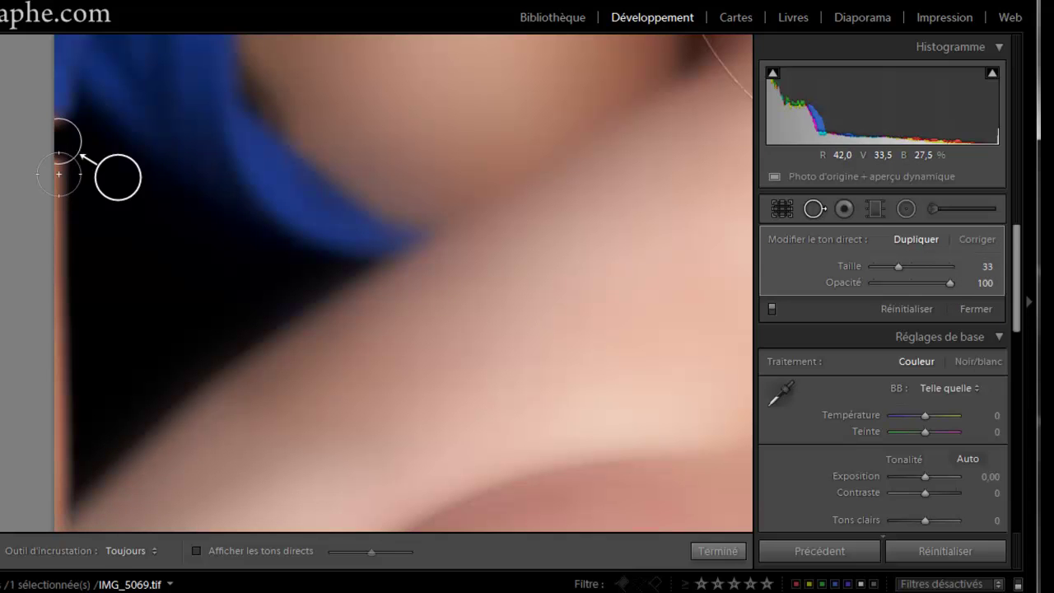
{"action": "left_click_drag", "start_coordinate": [58, 145], "coordinate": [55, 141]}
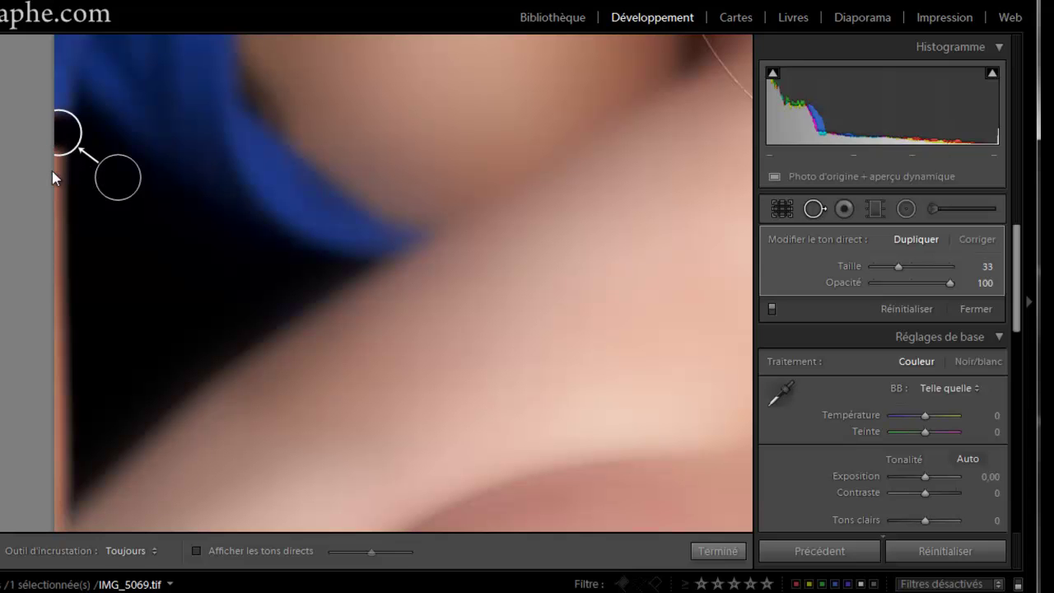
Clone three more spots down the skin-coloured strip at the left edge, sourcing each one from the black area beside it.
{"action": "left_click", "coordinate": [58, 166]}
{"action": "left_click_drag", "start_coordinate": [66, 232], "coordinate": [146, 193]}
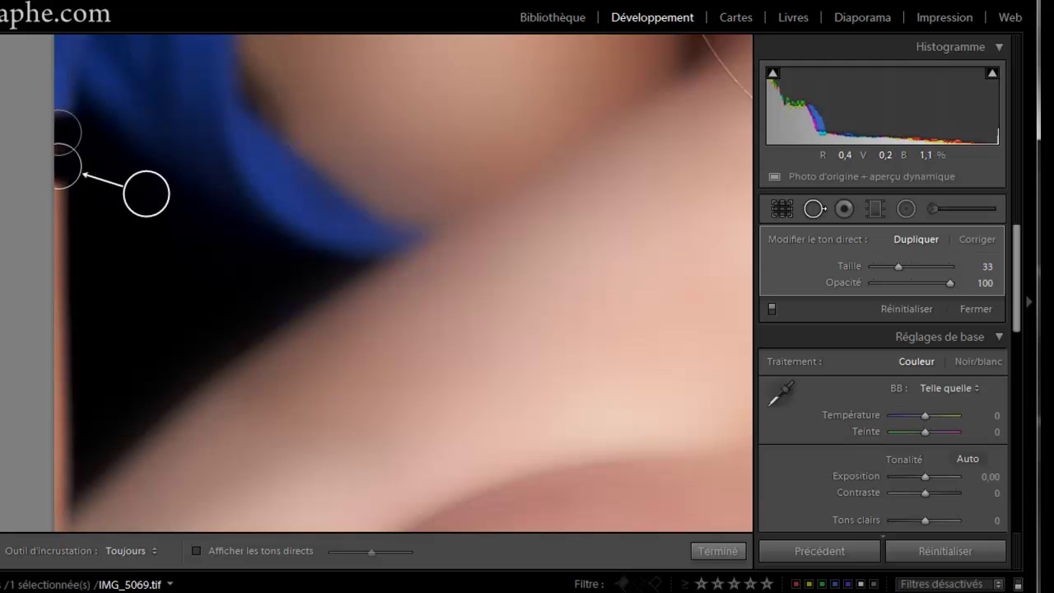
{"action": "left_click", "coordinate": [59, 207]}
{"action": "left_click_drag", "start_coordinate": [68, 262], "coordinate": [127, 221]}
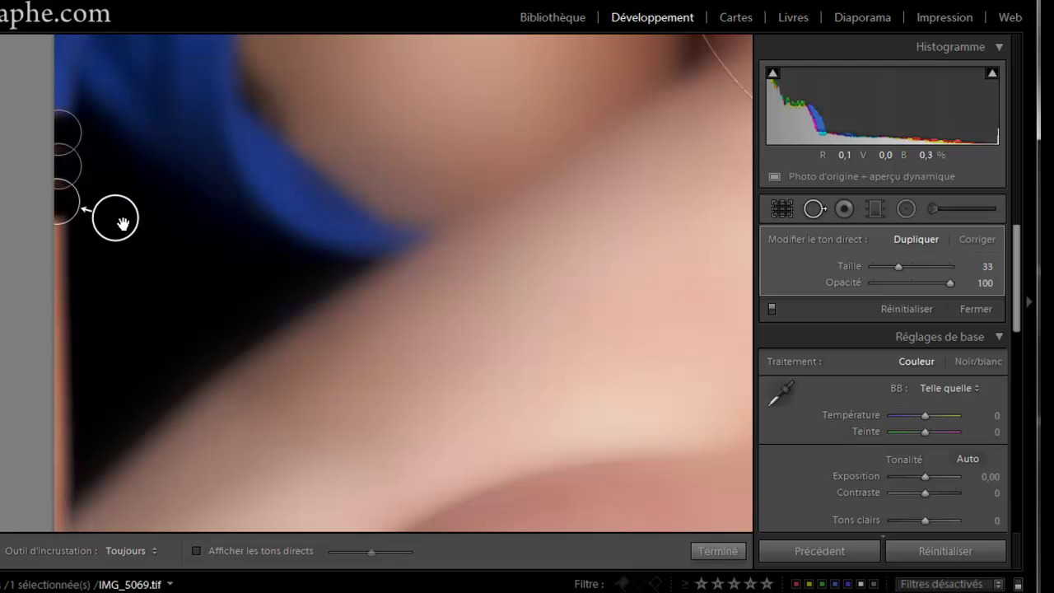
{"action": "left_click", "coordinate": [59, 223]}
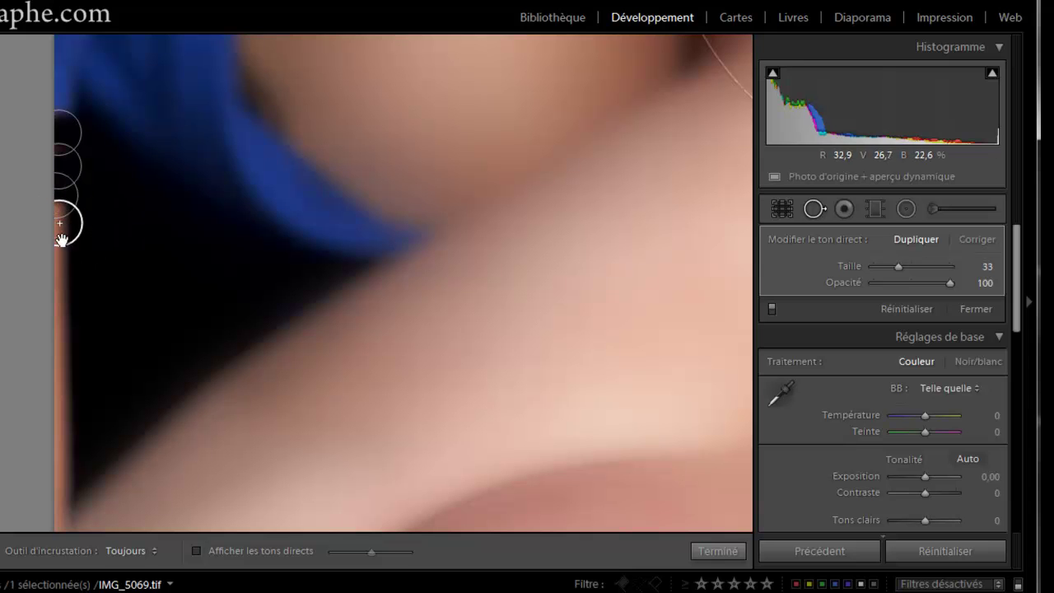
{"action": "left_click_drag", "start_coordinate": [71, 271], "coordinate": [130, 248]}
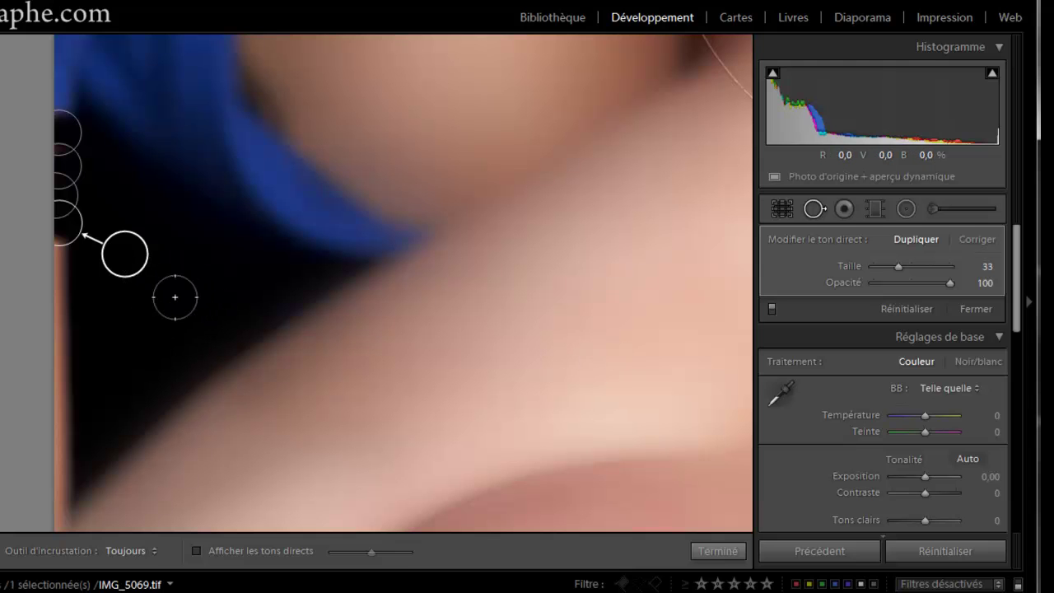
Delete the lowest clone spot on the strip, and remove all the remaining spots together with a selection.
{"action": "left_click", "coordinate": [56, 232]}
{"action": "key", "text": "Delete"}
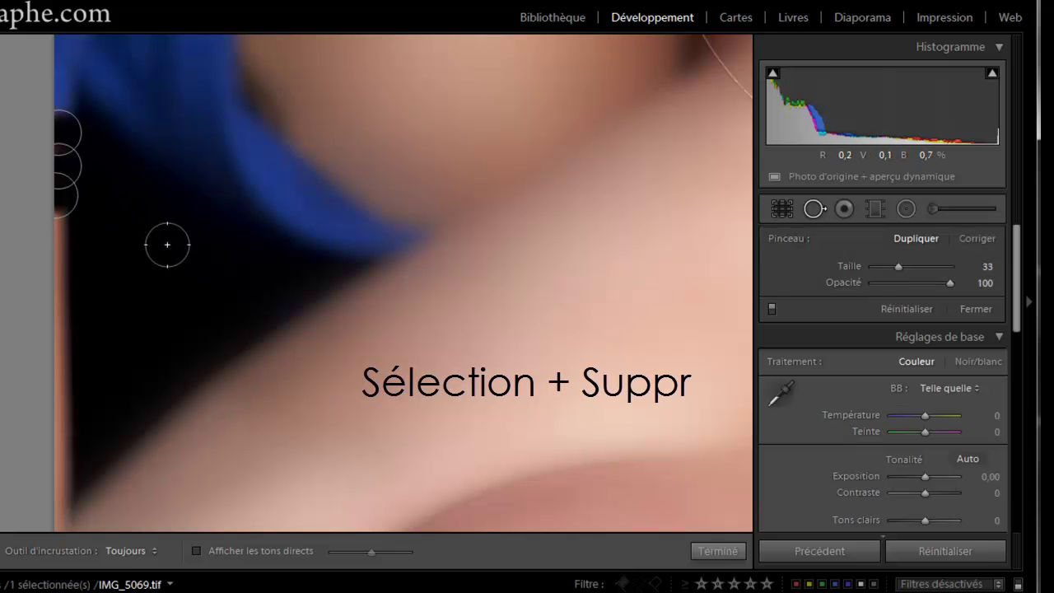
{"action": "key", "text": "alt"}
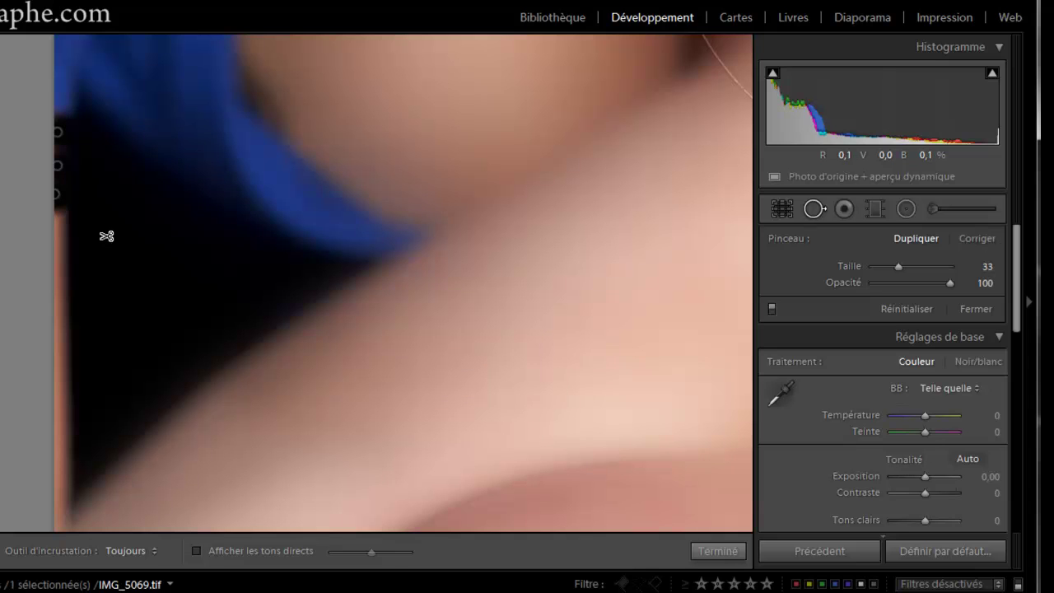
{"action": "mouse_move", "coordinate": [106, 236]}
{"action": "left_mouse_down"}
{"action": "mouse_move", "coordinate": [56, 189]}
{"action": "mouse_move", "coordinate": [33, 120]}
{"action": "left_mouse_up"}
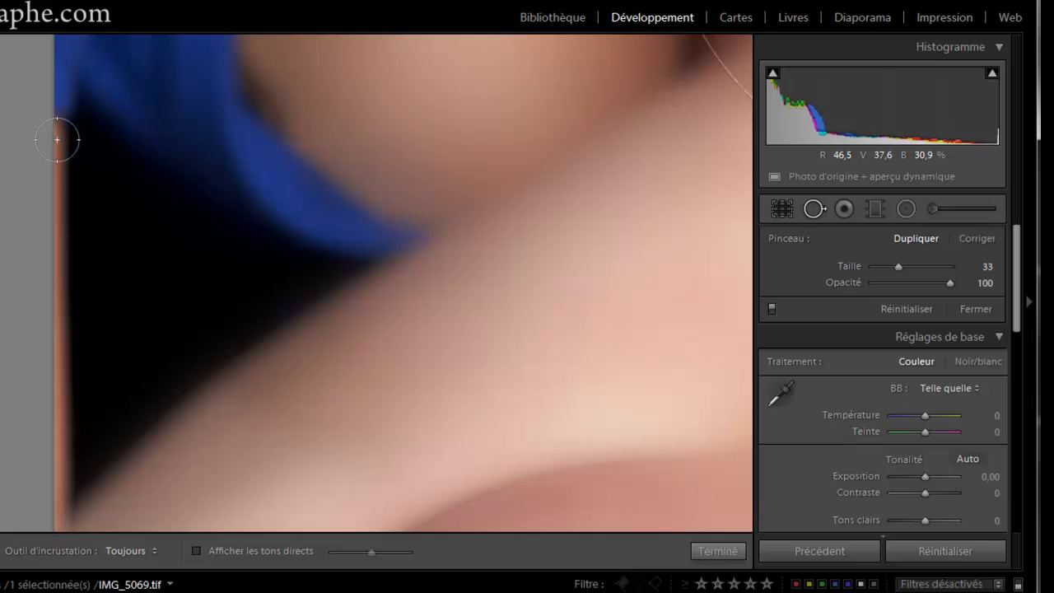
Clone over the skin-coloured strip along the left edge with one long brush stroke, check the result without the overlay, and reselect the stroke.
{"action": "left_click_drag", "start_coordinate": [57, 140], "coordinate": [66, 445]}
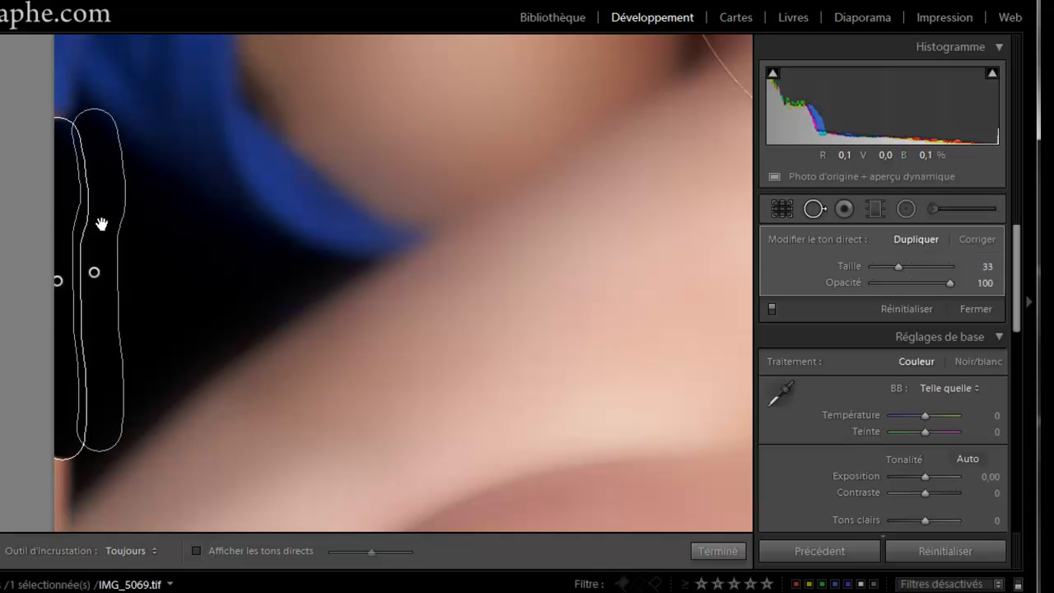
{"action": "left_click", "coordinate": [814, 209]}
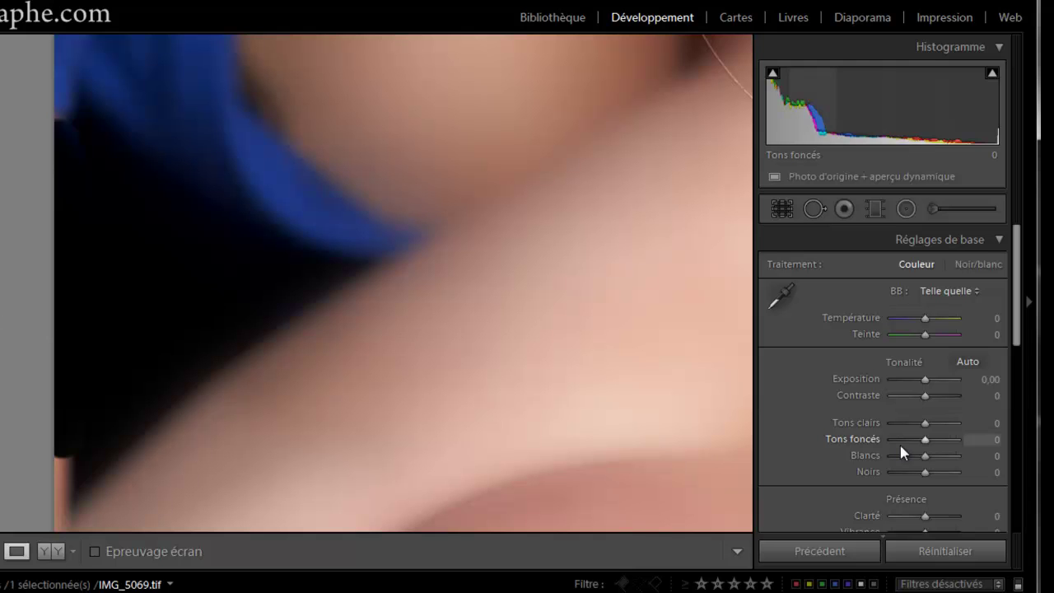
{"action": "left_click", "coordinate": [813, 209]}
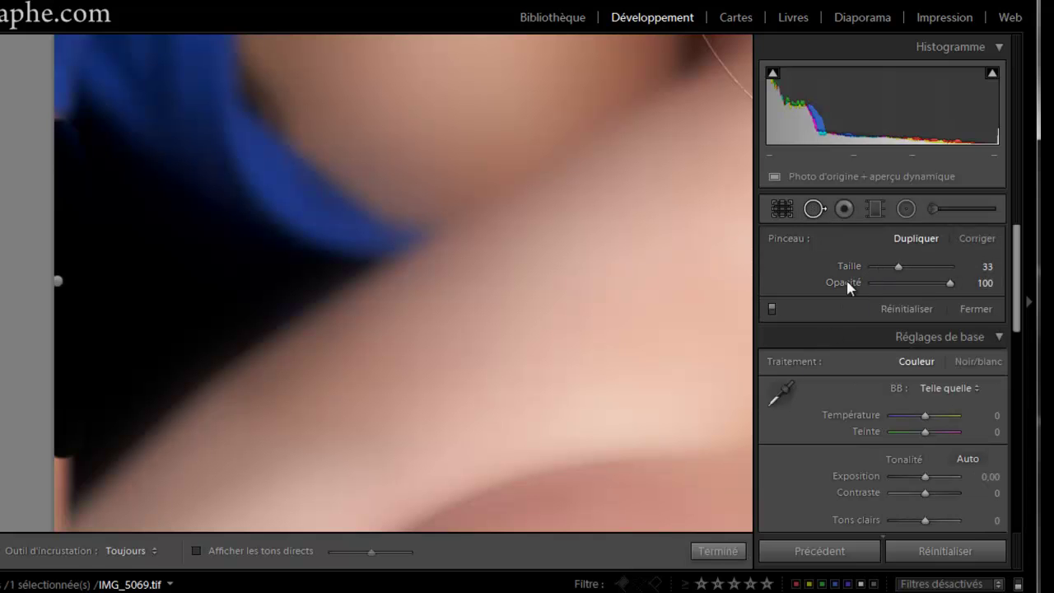
{"action": "left_click_drag", "start_coordinate": [99, 132], "coordinate": [99, 428]}
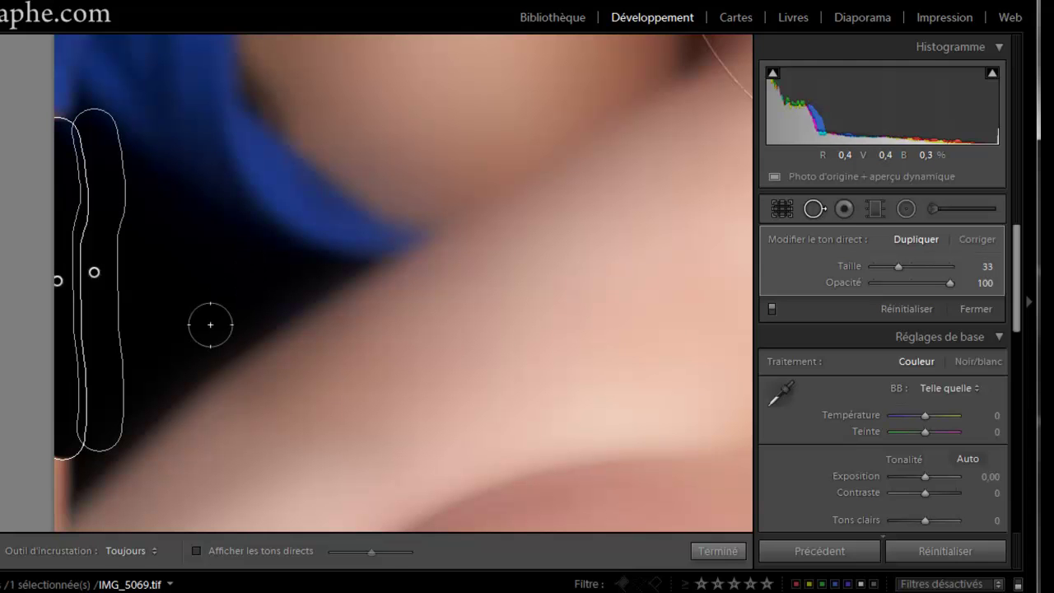
{"action": "key", "text": "alt"}
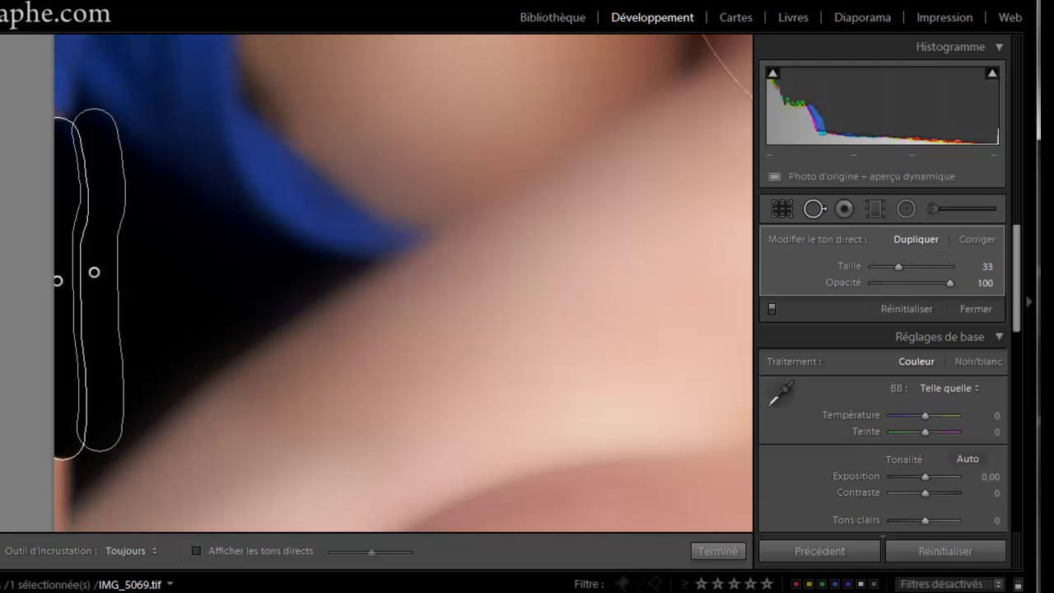
Finish the spot edit and view the settings of the graduated filter and the radial filter.
{"action": "key", "text": "Escape"}
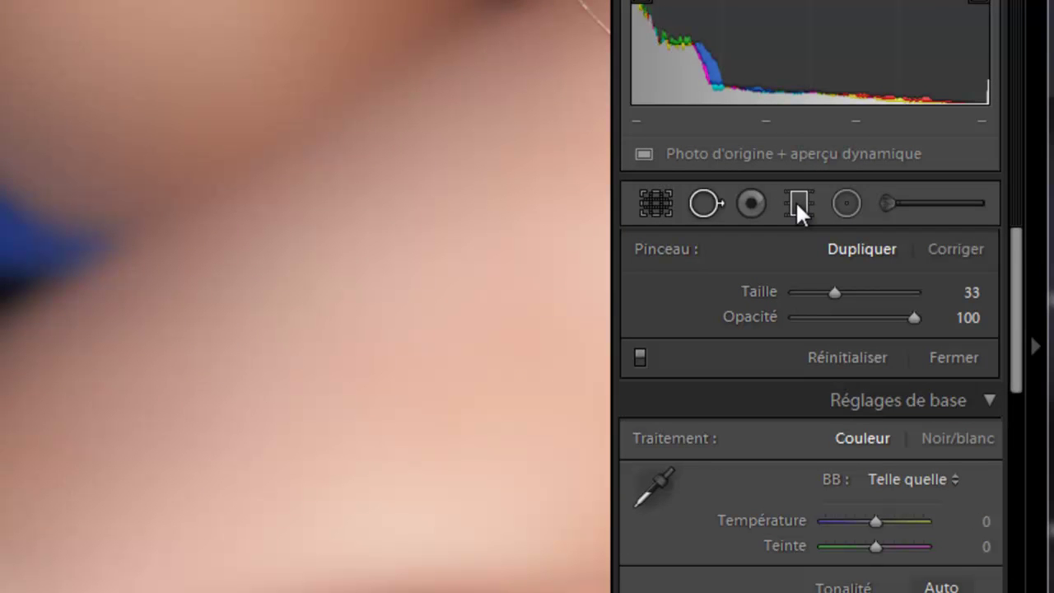
{"action": "left_click", "coordinate": [796, 202]}
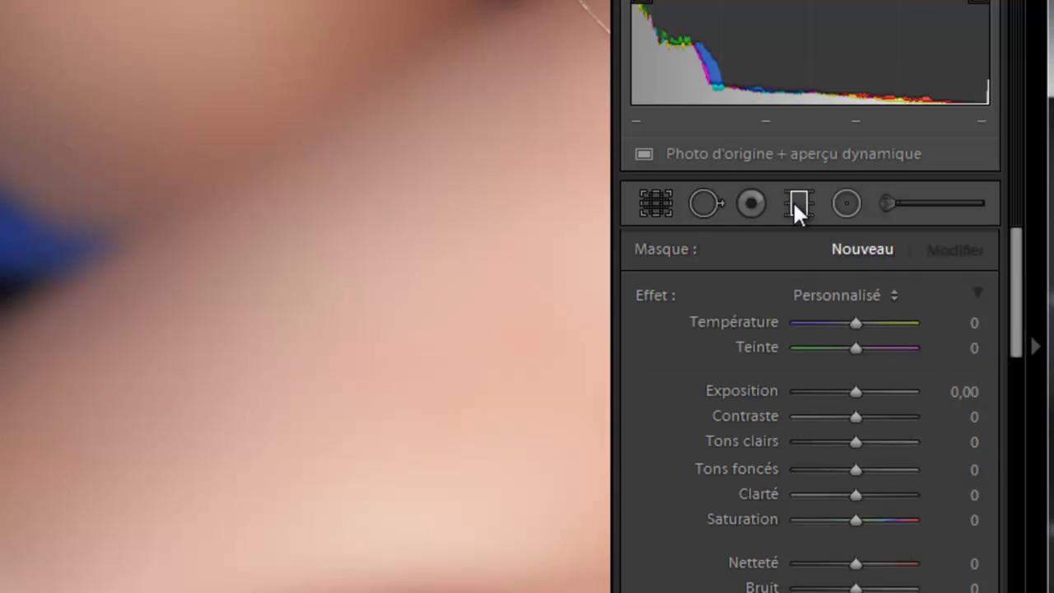
{"action": "left_click", "coordinate": [846, 203]}
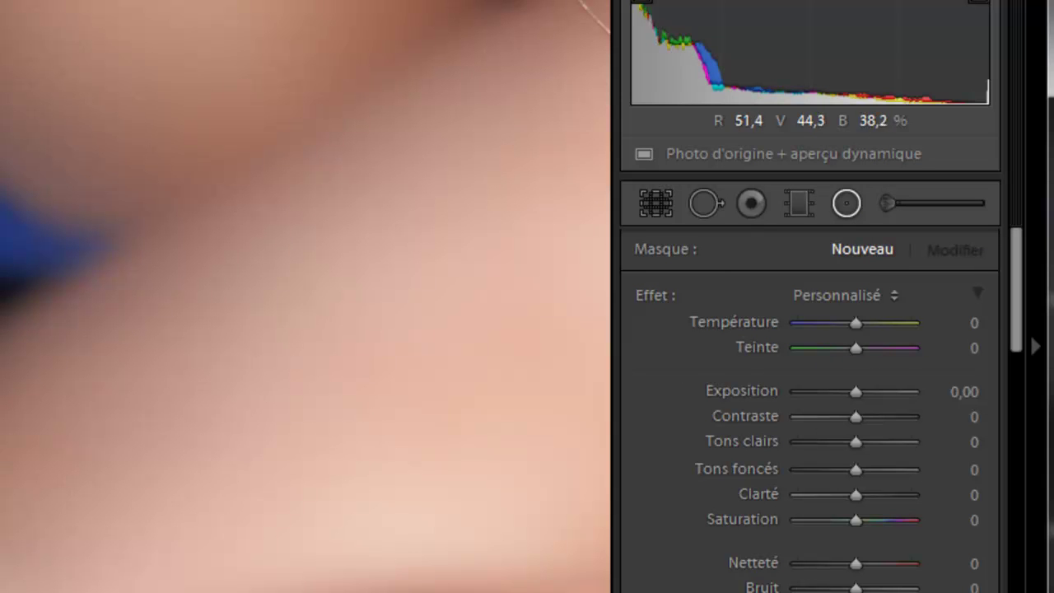
{"action": "left_click", "coordinate": [846, 203]}
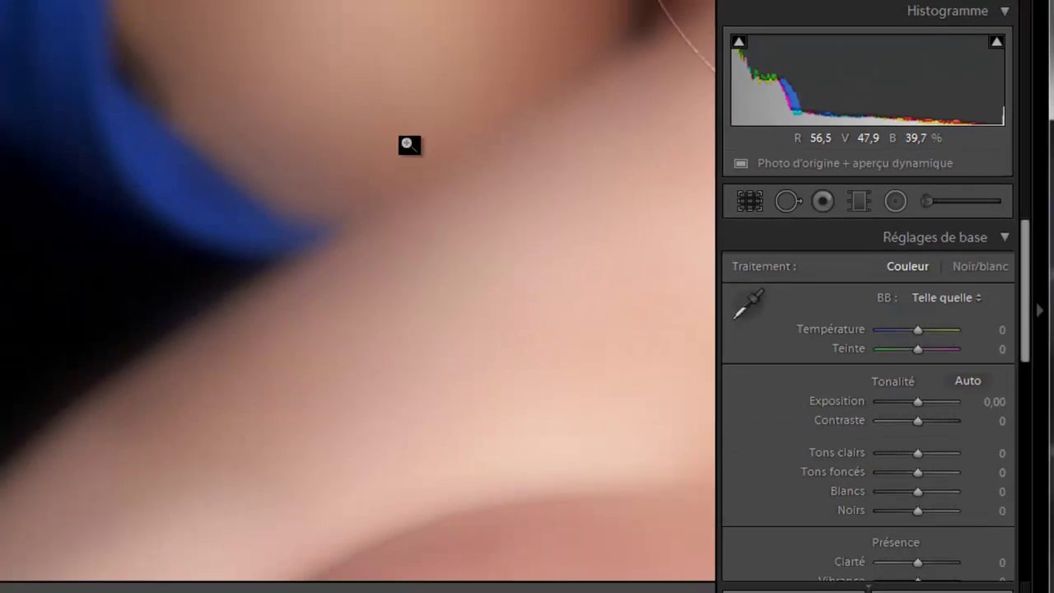
Draw an elliptical radial filter around the shadowed eye beside the nose and adjust its width, height and position.
{"action": "left_click", "coordinate": [228, 132]}
{"action": "left_click_drag", "start_coordinate": [303, 193], "coordinate": [452, 262]}
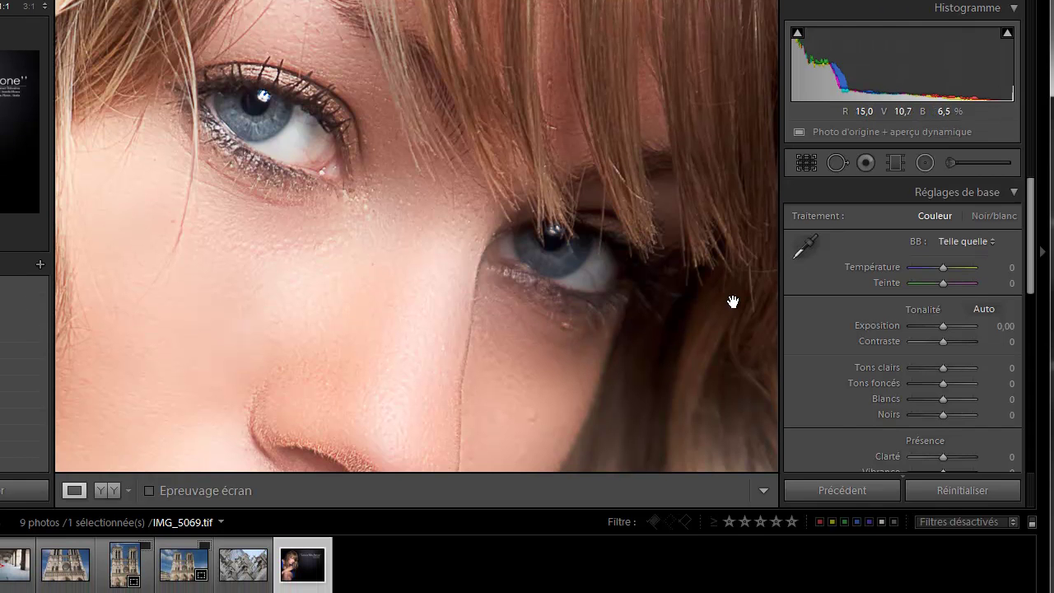
{"action": "left_click", "coordinate": [925, 163]}
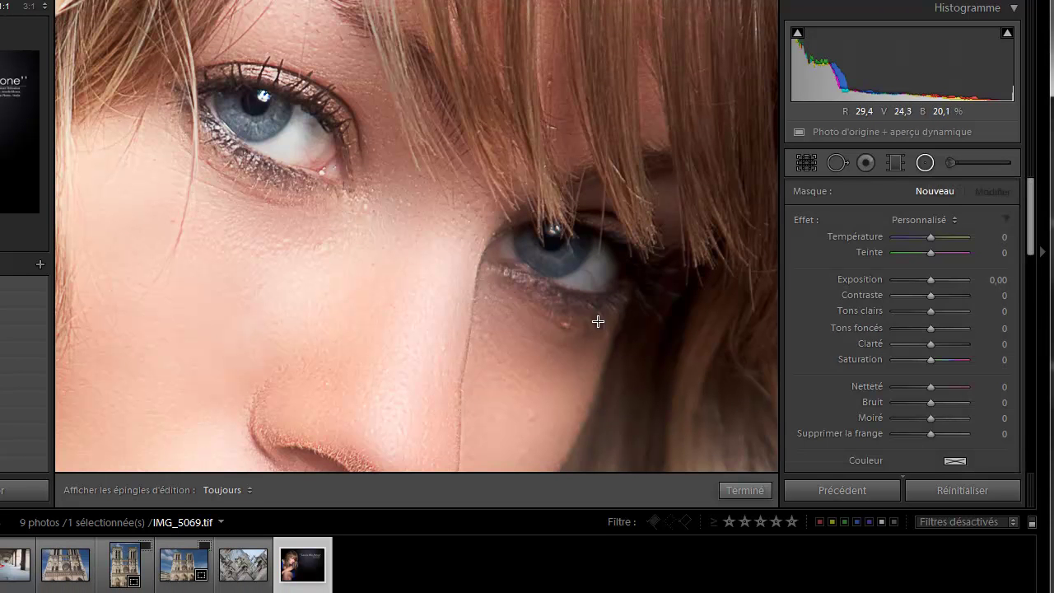
{"action": "left_click_drag", "start_coordinate": [545, 239], "coordinate": [659, 316]}
{"action": "left_click_drag", "start_coordinate": [547, 239], "coordinate": [567, 251]}
{"action": "left_click_drag", "start_coordinate": [679, 255], "coordinate": [625, 254]}
{"action": "left_click_drag", "start_coordinate": [567, 177], "coordinate": [568, 231]}
{"action": "left_click_drag", "start_coordinate": [509, 256], "coordinate": [453, 252]}
{"action": "left_click_drag", "start_coordinate": [565, 215], "coordinate": [567, 164]}
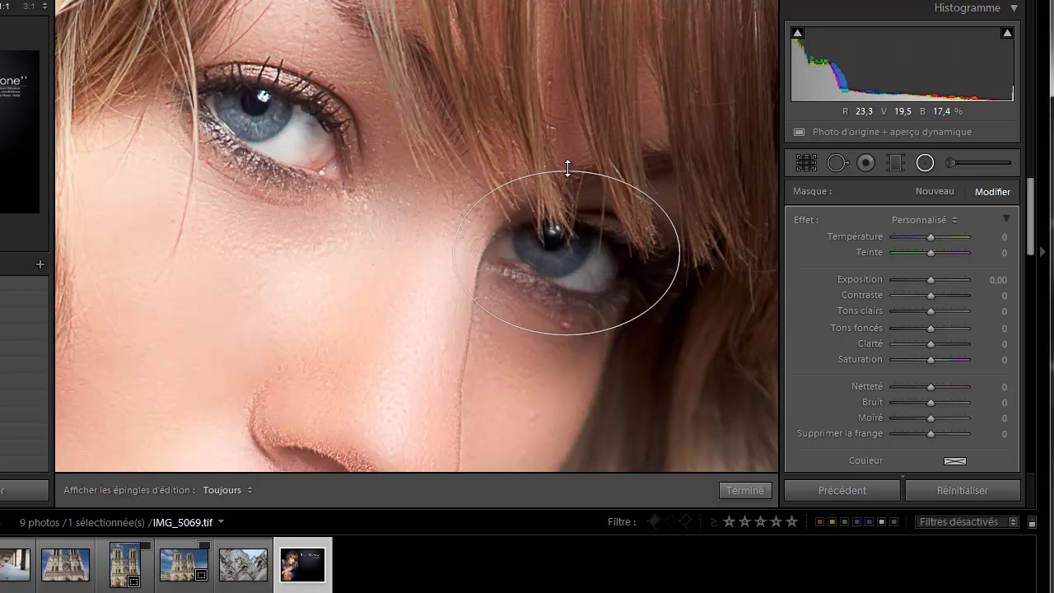
{"action": "left_click_drag", "start_coordinate": [594, 245], "coordinate": [583, 256]}
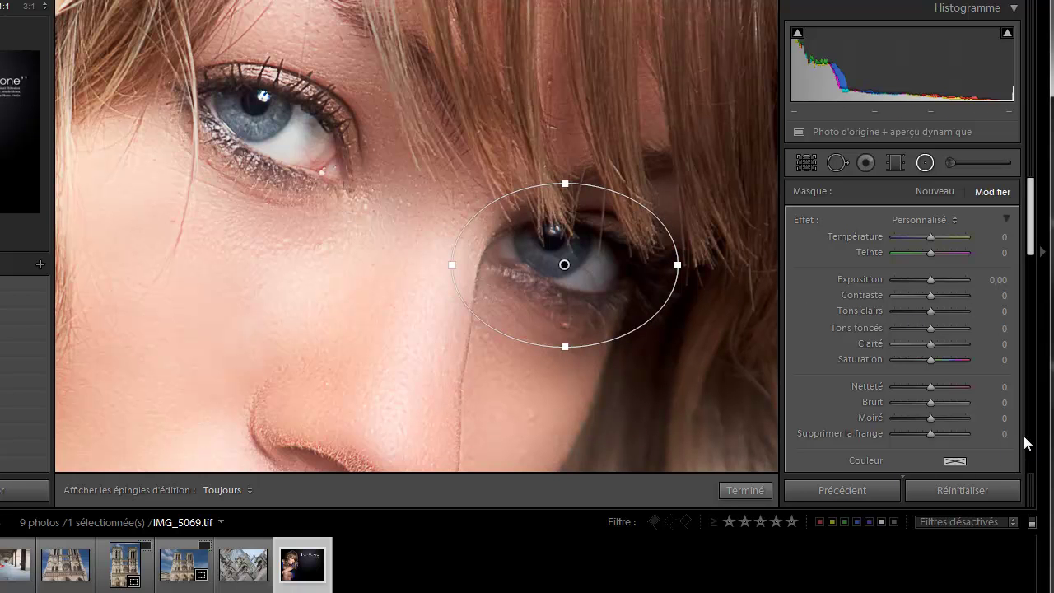
Try the radial filter's Contour progressif range and a lower Exposition outside the ellipse, and reset Exposition to 0,00.
{"action": "left_click_drag", "start_coordinate": [1029, 237], "coordinate": [1029, 261]}
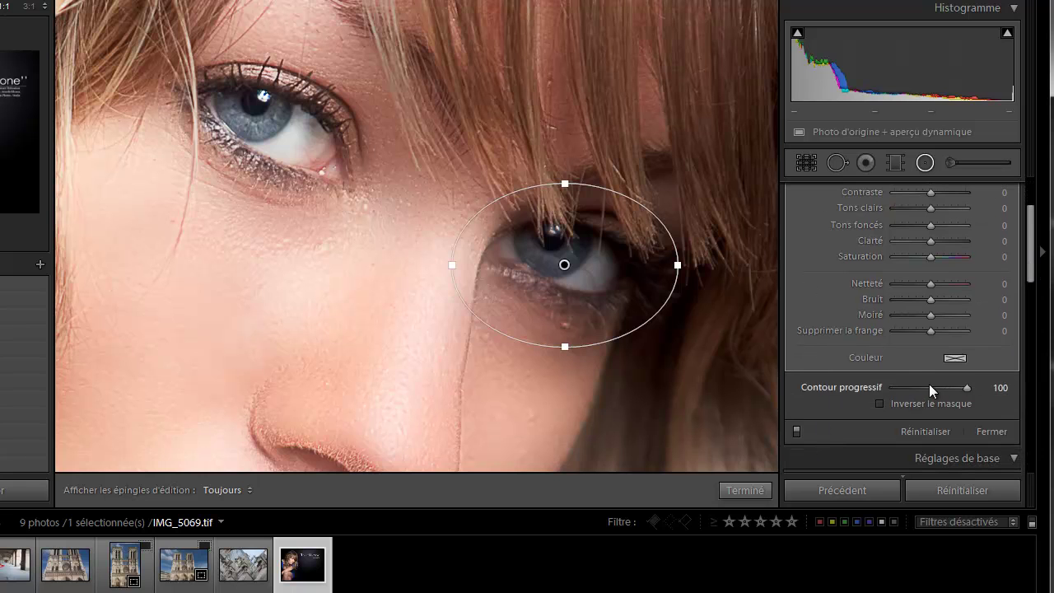
{"action": "left_click_drag", "start_coordinate": [928, 386], "coordinate": [1023, 400]}
{"action": "left_click_drag", "start_coordinate": [1030, 257], "coordinate": [1030, 213]}
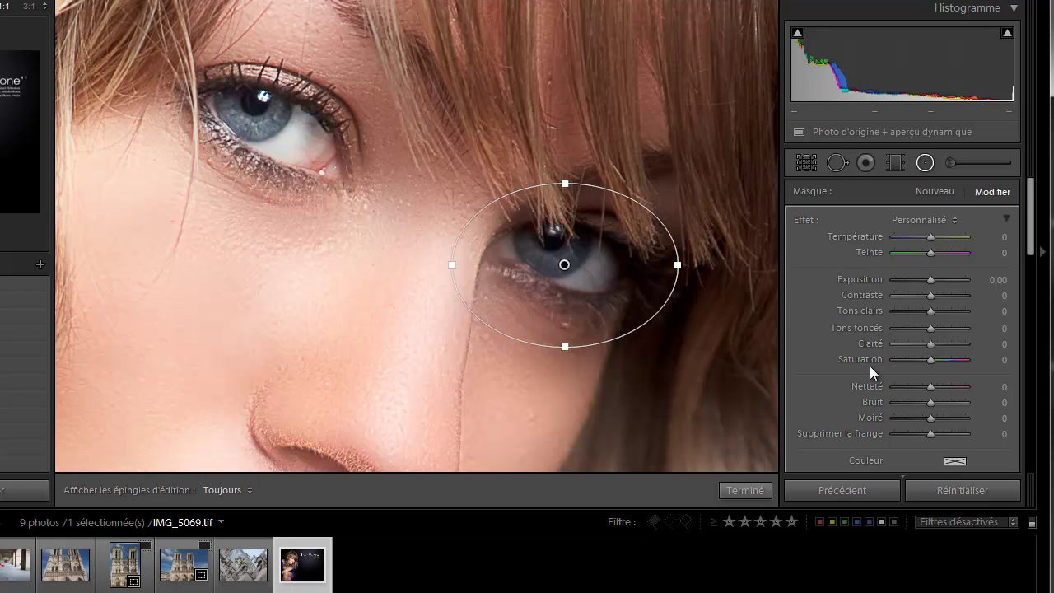
{"action": "mouse_move", "coordinate": [930, 280]}
{"action": "left_mouse_down"}
{"action": "mouse_move", "coordinate": [946, 283]}
{"action": "mouse_move", "coordinate": [870, 281]}
{"action": "mouse_move", "coordinate": [925, 281]}
{"action": "left_mouse_up"}
{"action": "double_click", "coordinate": [925, 281]}
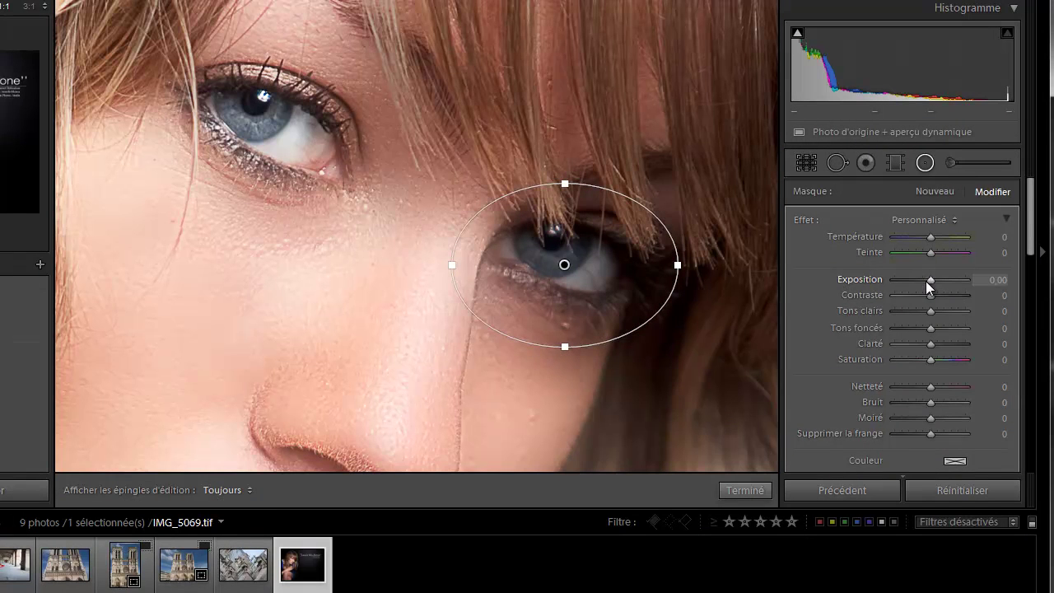
Invert the radial filter's mask and set its Exposition to 1,06.
{"action": "left_click_drag", "start_coordinate": [1031, 230], "coordinate": [1034, 265]}
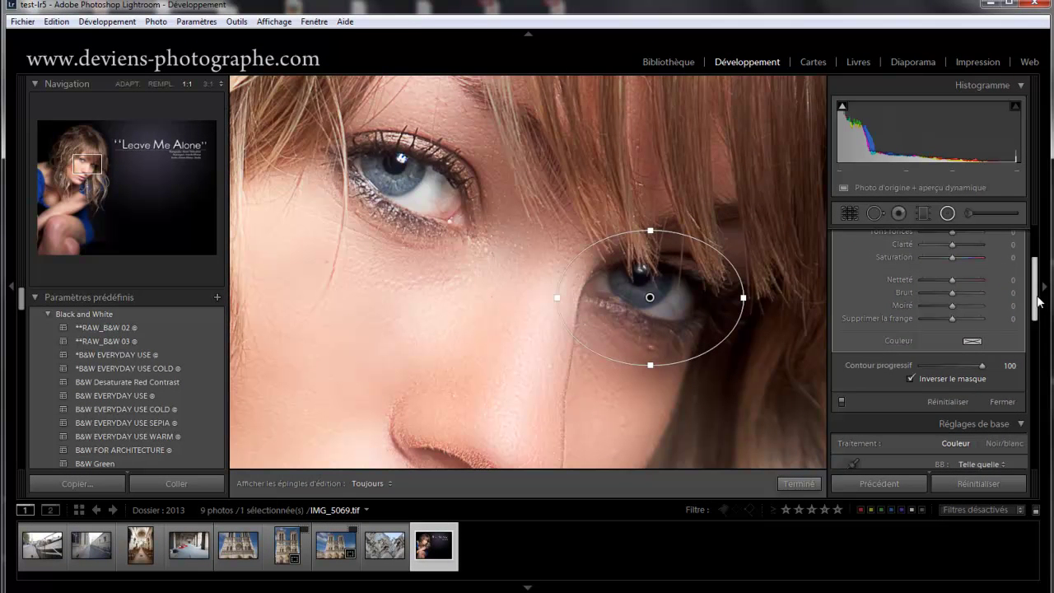
{"action": "left_click_drag", "start_coordinate": [1036, 295], "coordinate": [1041, 247]}
{"action": "left_click_drag", "start_coordinate": [952, 310], "coordinate": [959, 310]}
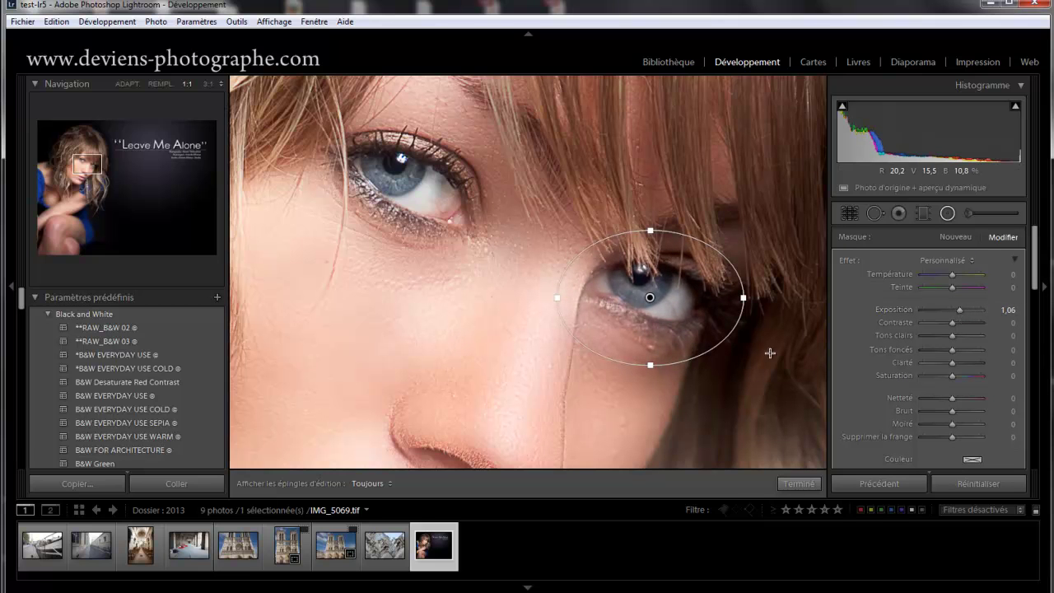
Narrow the ellipse around the shadowed eye and set the filter's Exposition to 0,69 and Clarté to 29.
{"action": "left_click_drag", "start_coordinate": [706, 308], "coordinate": [678, 307]}
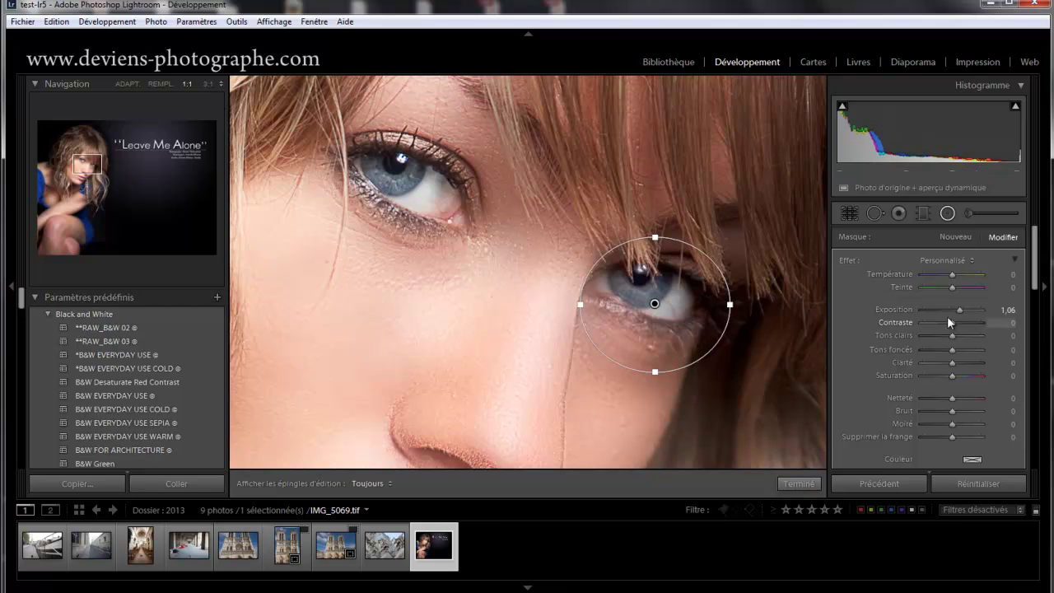
{"action": "left_click_drag", "start_coordinate": [958, 315], "coordinate": [954, 317]}
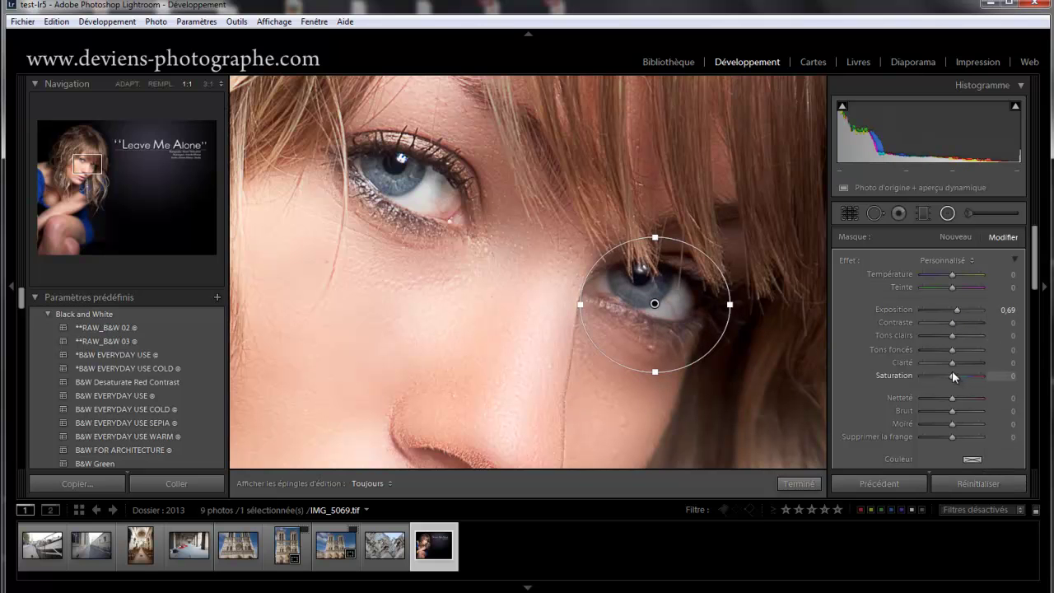
{"action": "double_click", "coordinate": [894, 375]}
{"action": "left_click", "coordinate": [938, 376]}
{"action": "left_click_drag", "start_coordinate": [953, 360], "coordinate": [974, 366]}
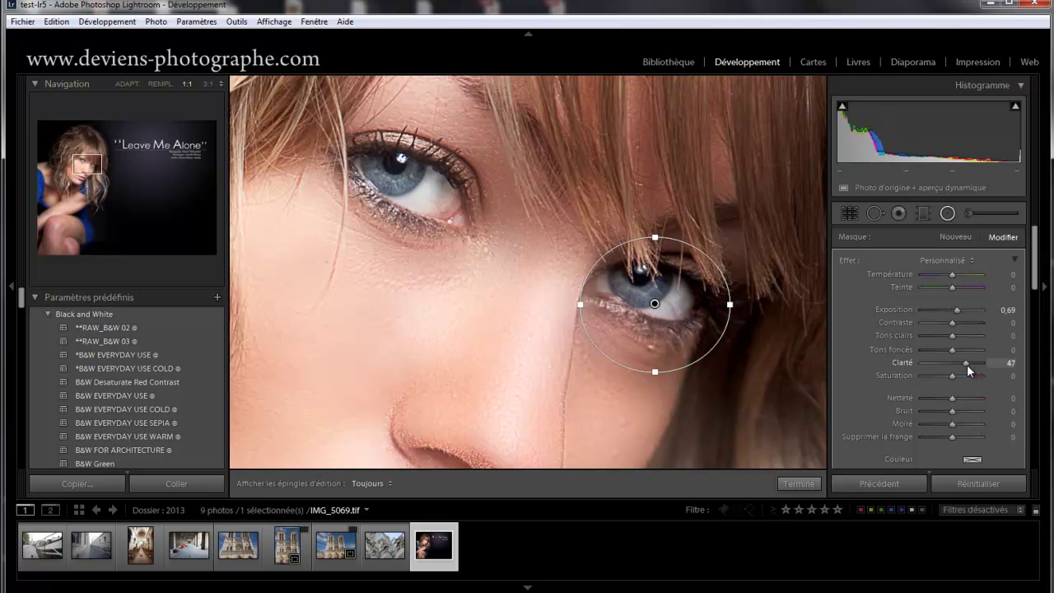
{"action": "double_click", "coordinate": [966, 363]}
{"action": "left_click_drag", "start_coordinate": [951, 360], "coordinate": [956, 362]}
{"action": "left_click_drag", "start_coordinate": [962, 365], "coordinate": [959, 362]}
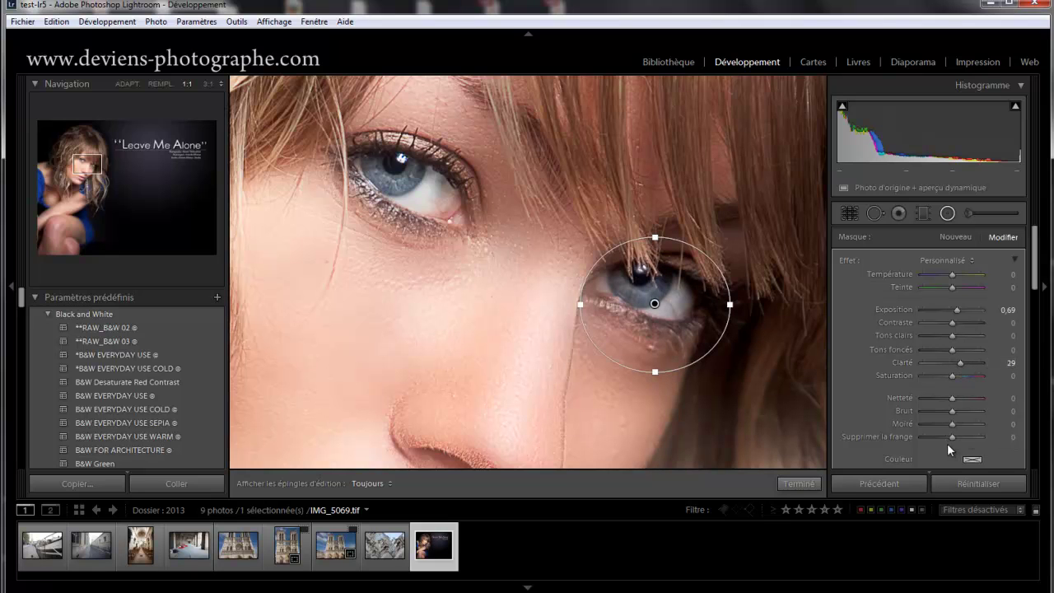
Set the eye filter's Contour progressif to 0 and check the ellipse's edge with the radial filter tool closed.
{"action": "left_click", "coordinate": [947, 214]}
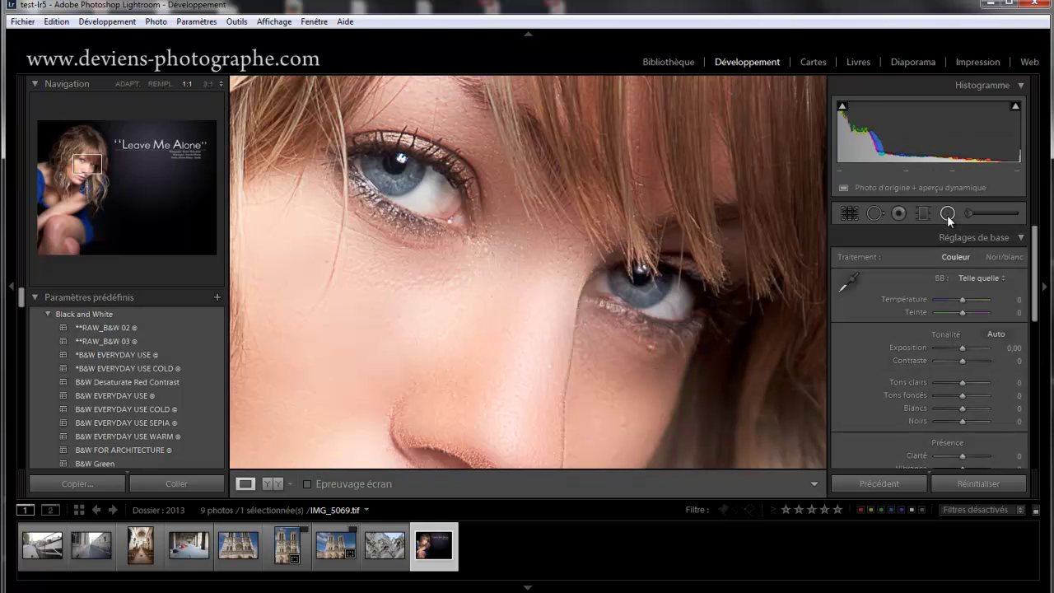
{"action": "left_click", "coordinate": [947, 214]}
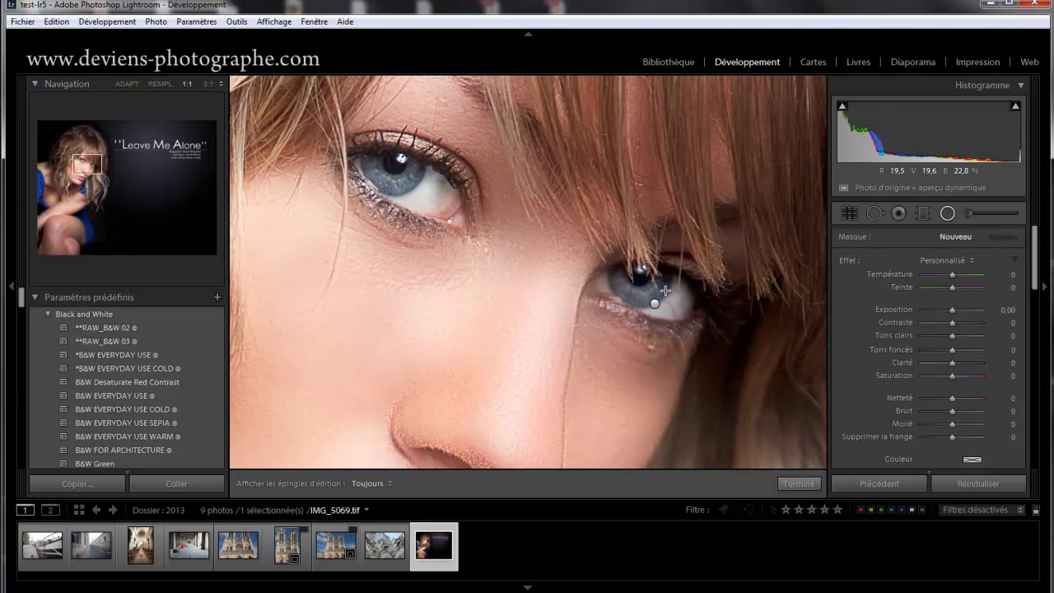
{"action": "left_click", "coordinate": [655, 303]}
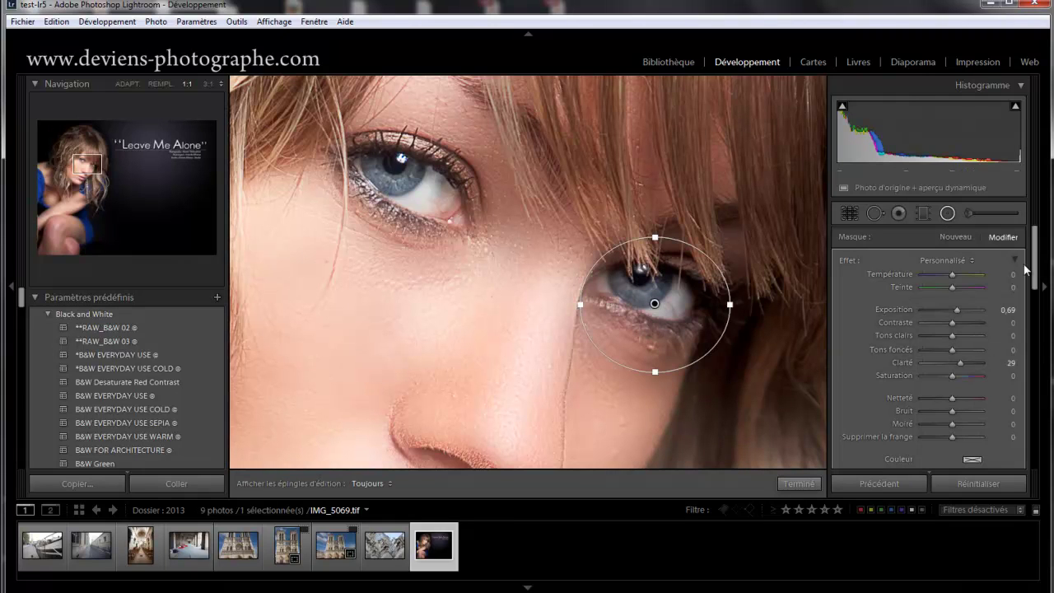
{"action": "left_click_drag", "start_coordinate": [1034, 257], "coordinate": [1034, 311]}
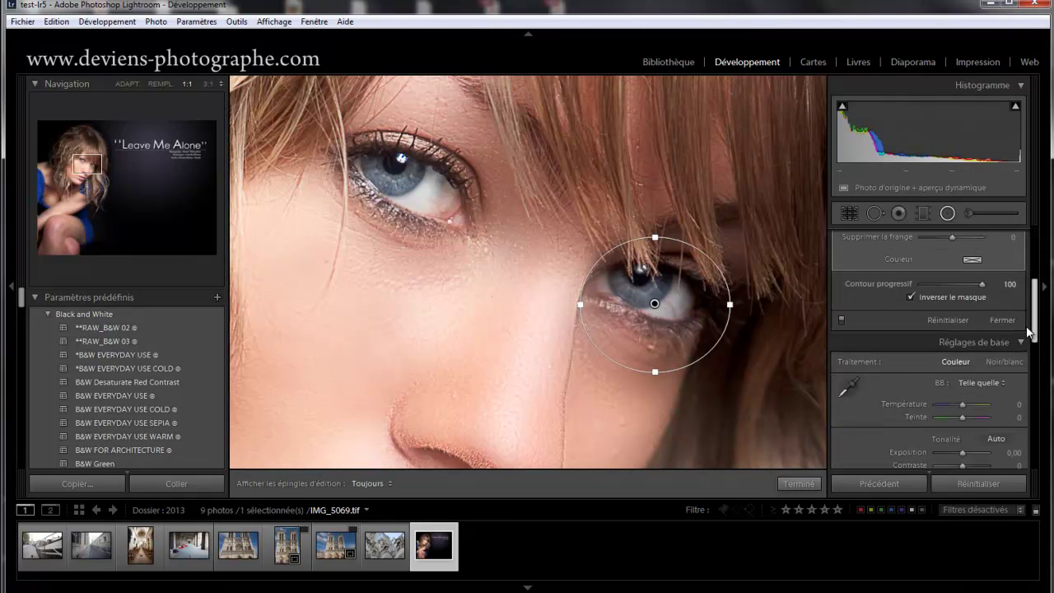
{"action": "left_click", "coordinate": [920, 284]}
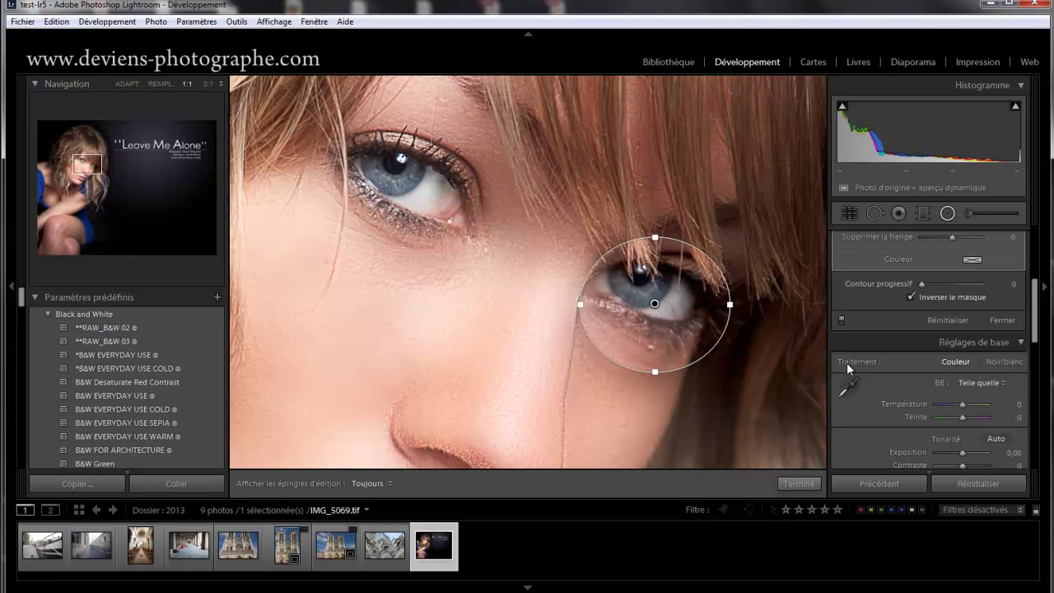
{"action": "left_click_drag", "start_coordinate": [1034, 312], "coordinate": [1033, 259]}
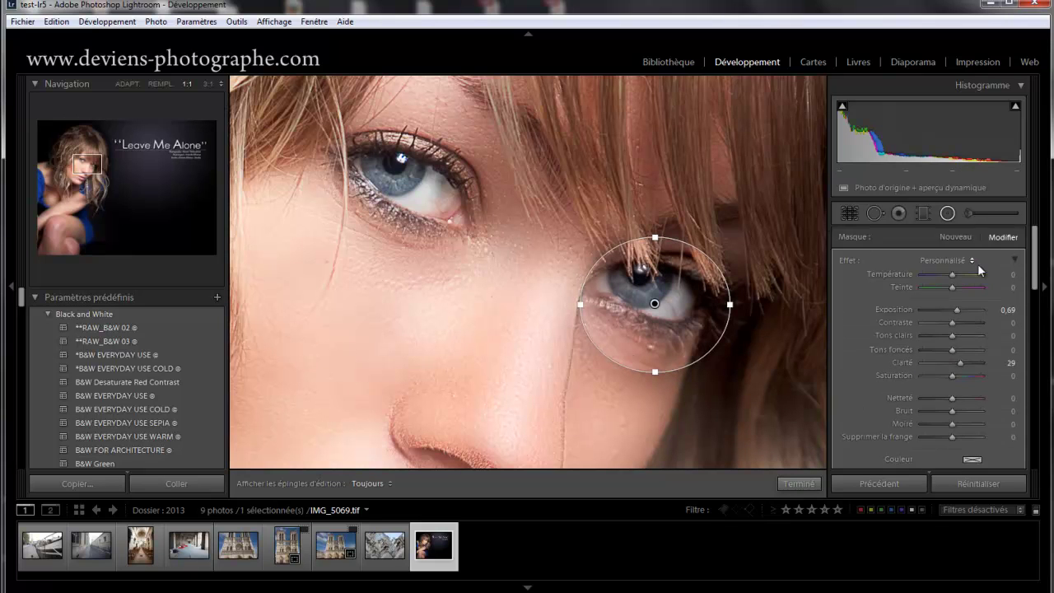
{"action": "left_click", "coordinate": [946, 213]}
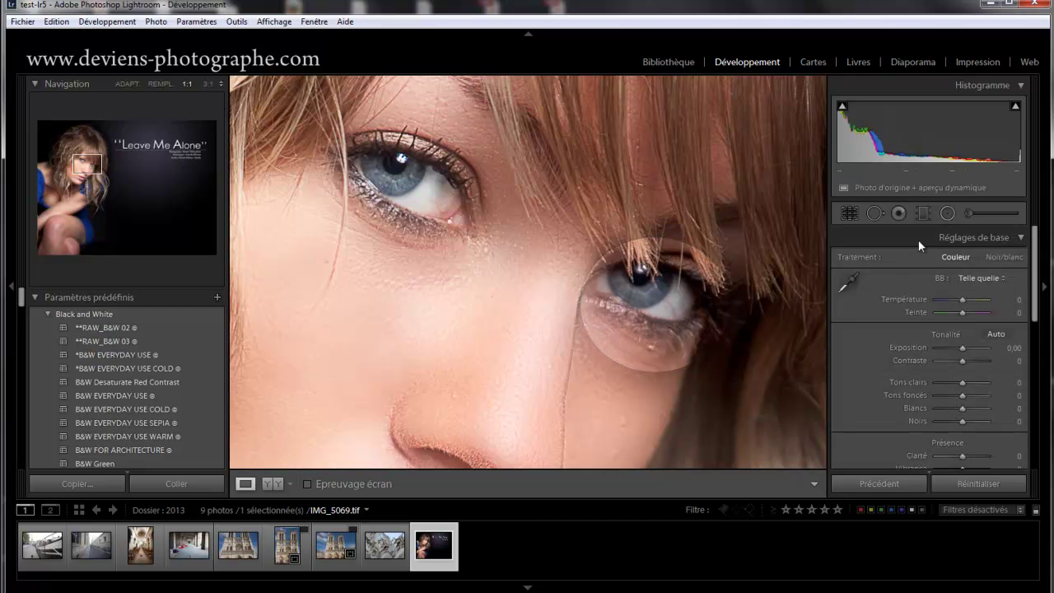
Reselect the eye's radial filter and set Contour progressif to 100.
{"action": "left_click", "coordinate": [947, 213]}
{"action": "left_click", "coordinate": [654, 303]}
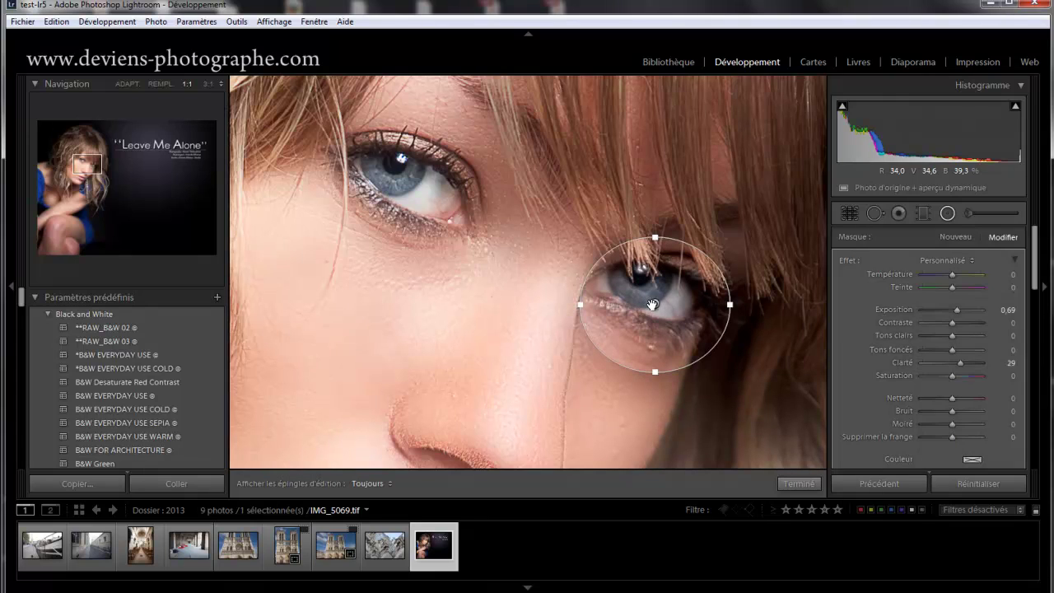
{"action": "scroll", "coordinate": [1017, 415], "scroll_direction": "down", "scroll_amount": 3}
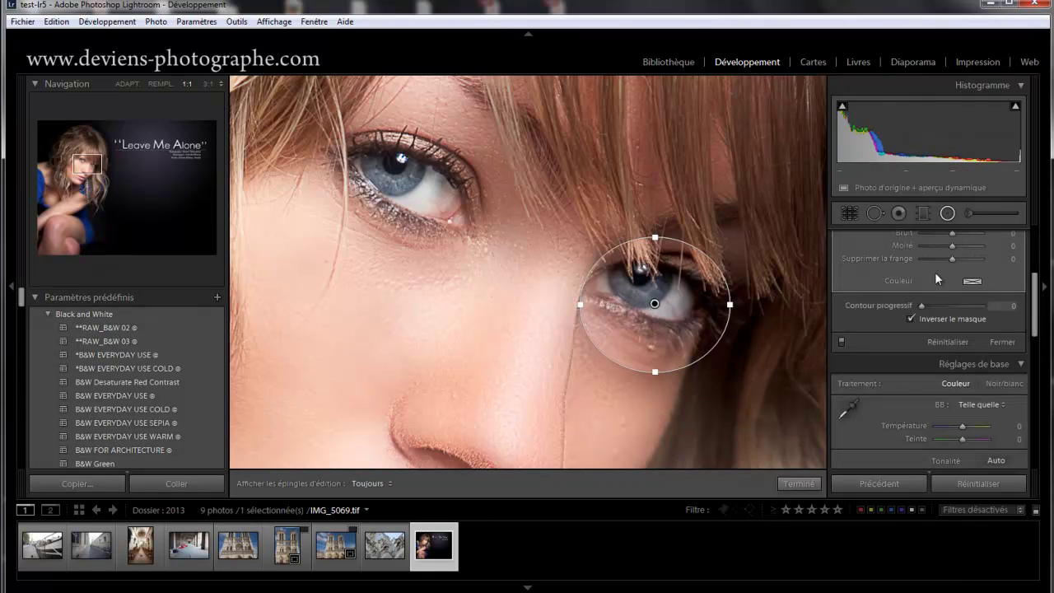
{"action": "left_click_drag", "start_coordinate": [921, 306], "coordinate": [988, 308]}
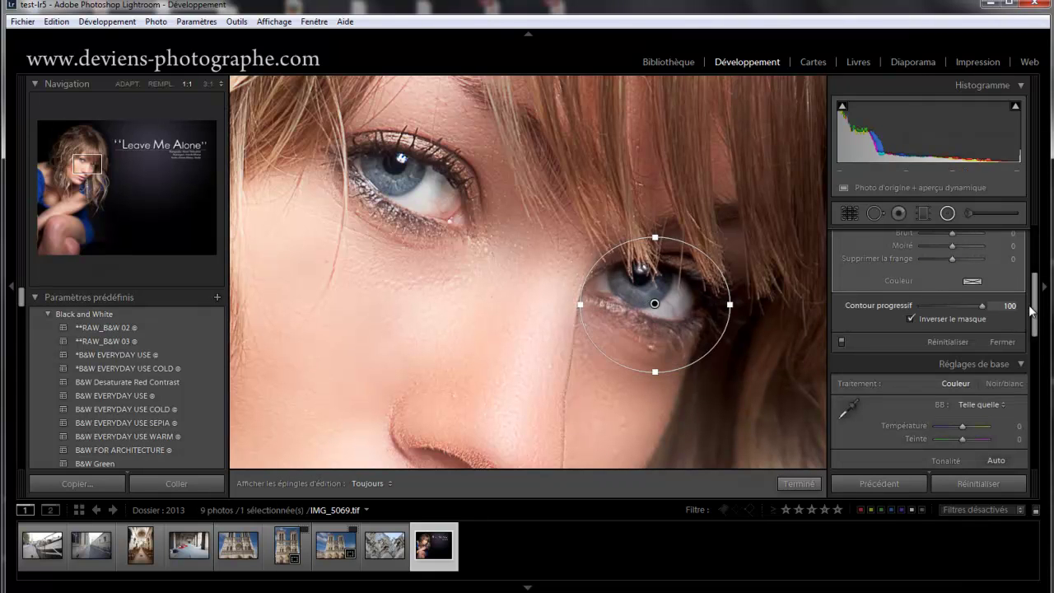
{"action": "scroll", "coordinate": [1031, 322], "scroll_direction": "up", "scroll_amount": 3}
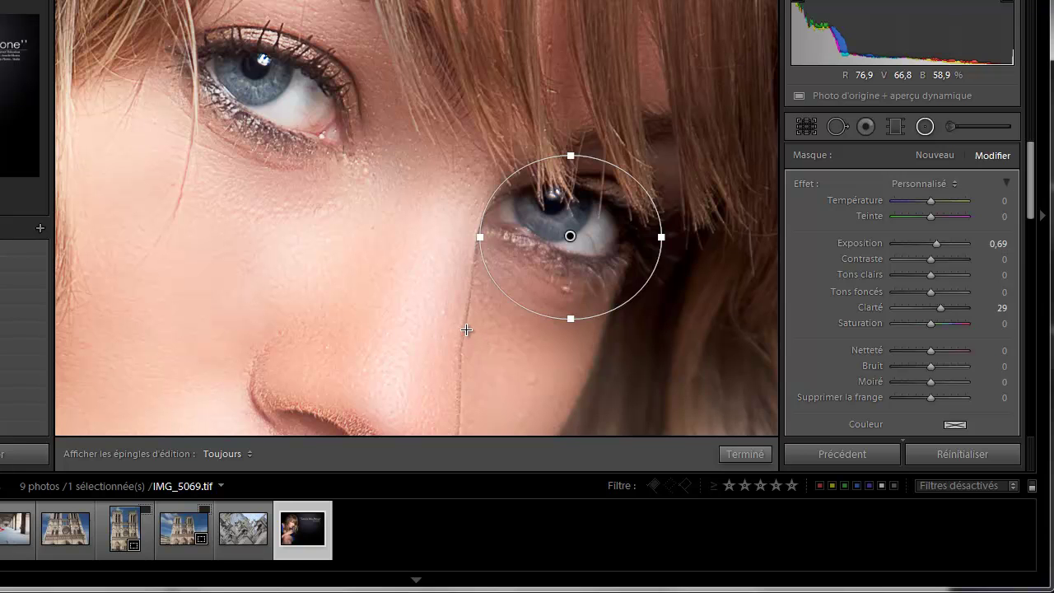
Close the radial filter tool and compare the retouched eye side by side before and after.
{"action": "left_click", "coordinate": [924, 127]}
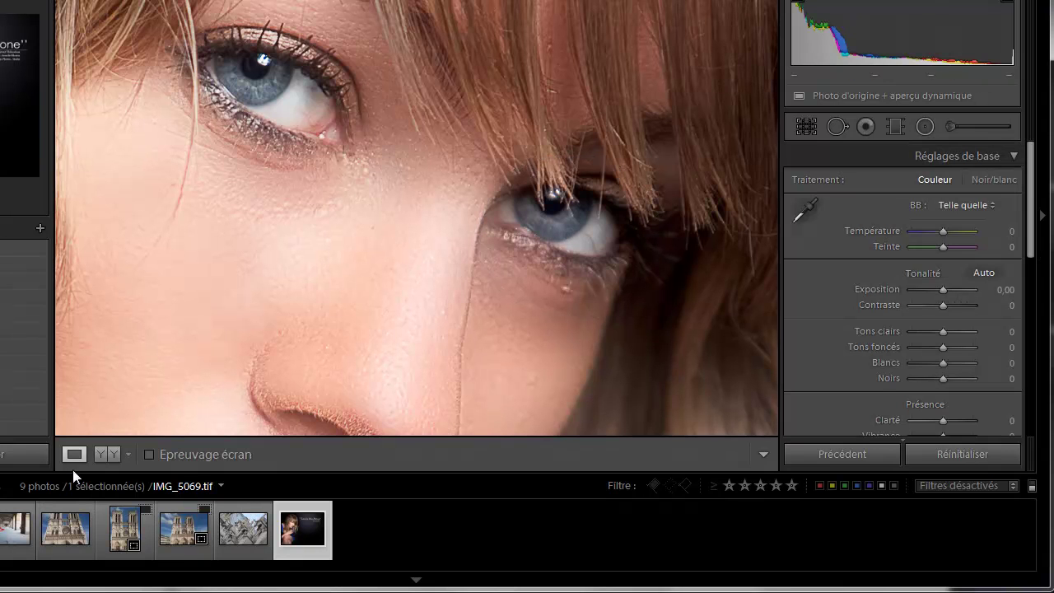
{"action": "left_click", "coordinate": [108, 454]}
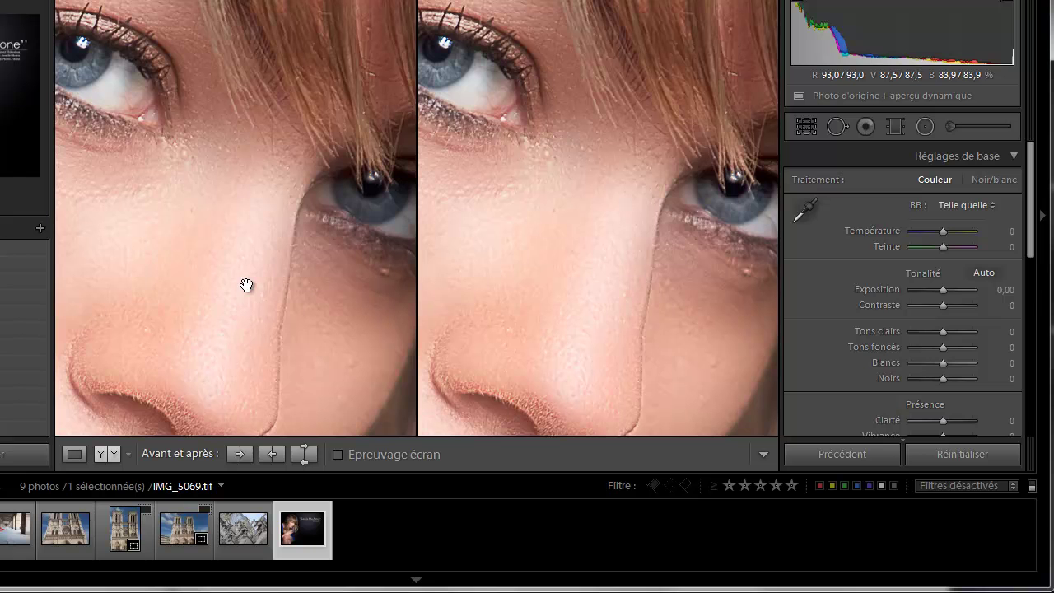
{"action": "left_click_drag", "start_coordinate": [654, 221], "coordinate": [574, 229]}
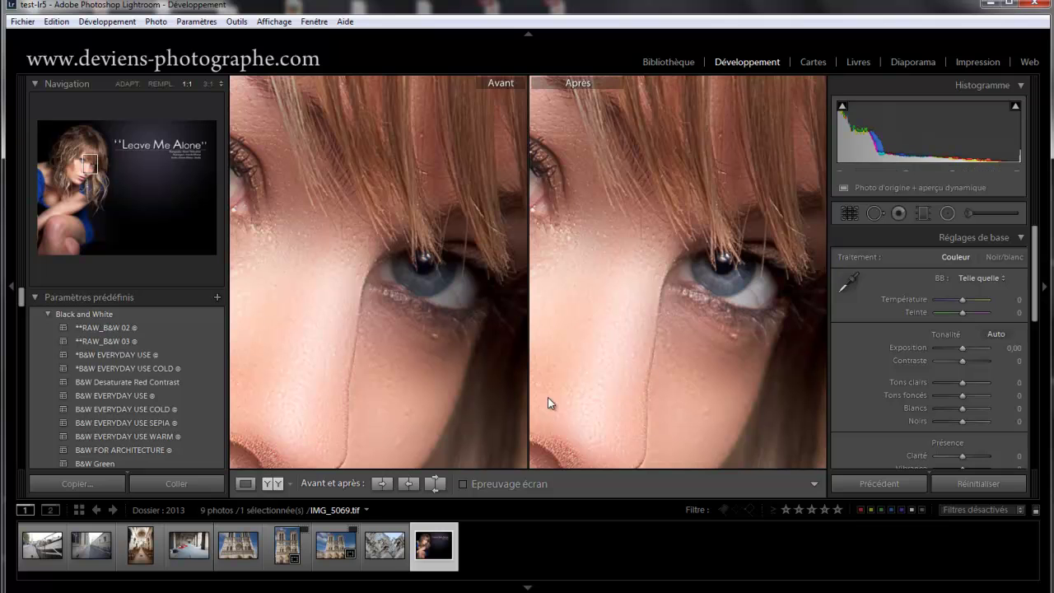
Compare the whole photo before and after with the side panels hidden, and examine it in full screen.
{"action": "left_click", "coordinate": [627, 293]}
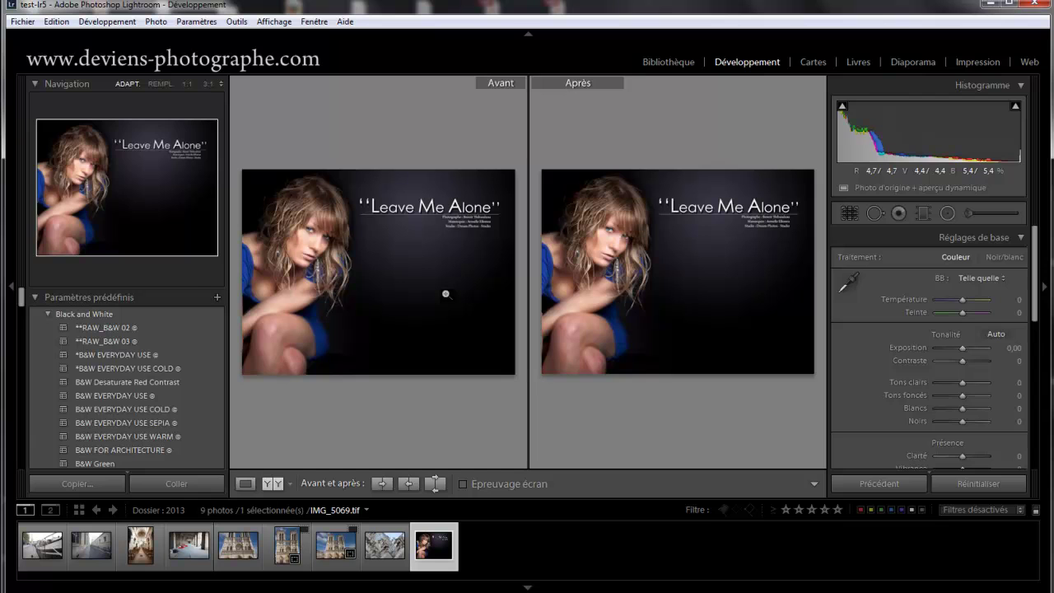
{"action": "key", "text": "Tab"}
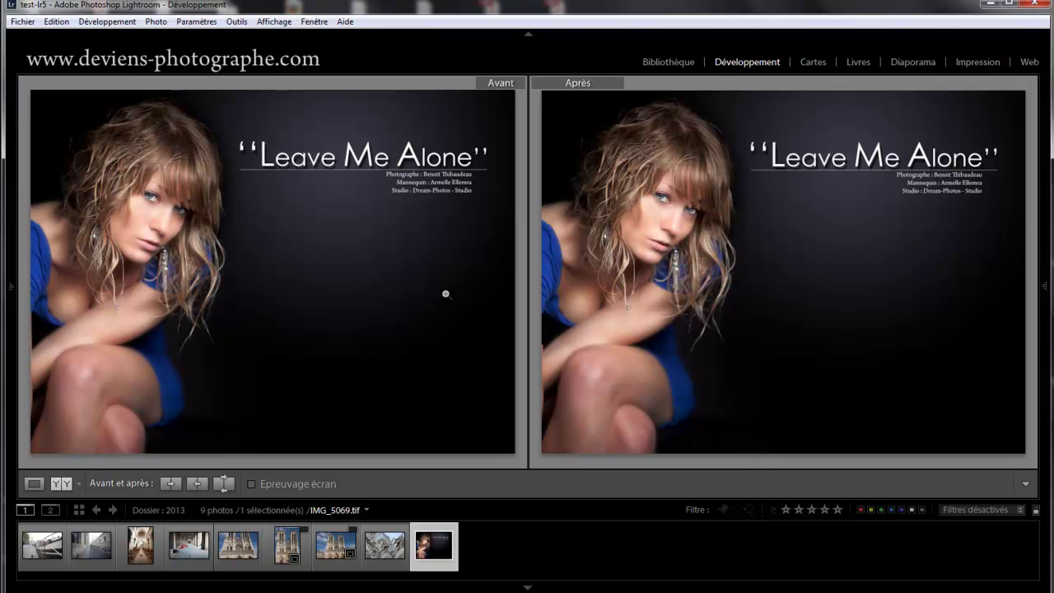
{"action": "key", "text": "Tab"}
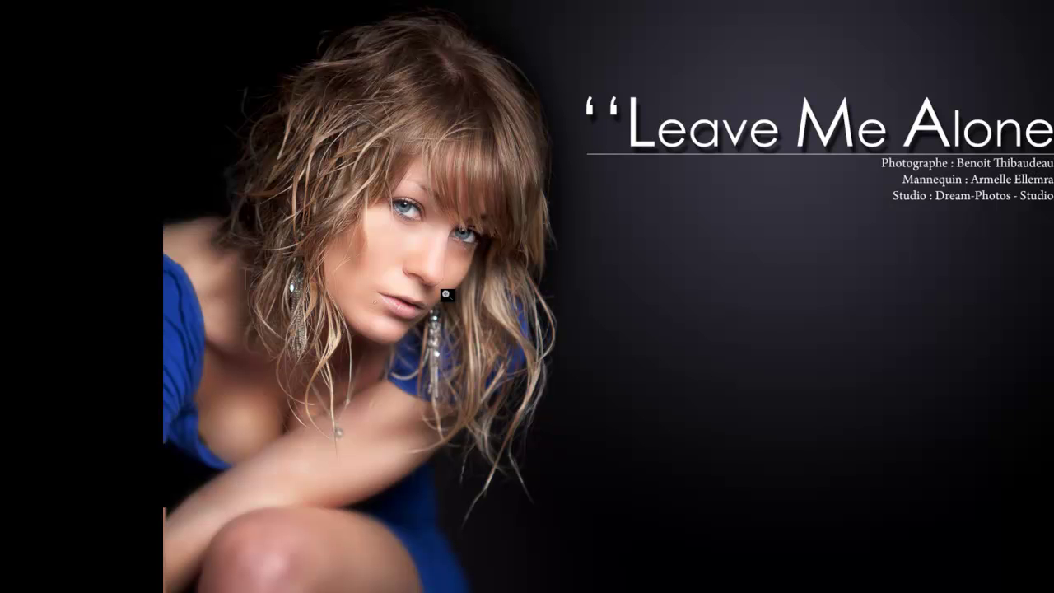
{"action": "key", "text": "f"}
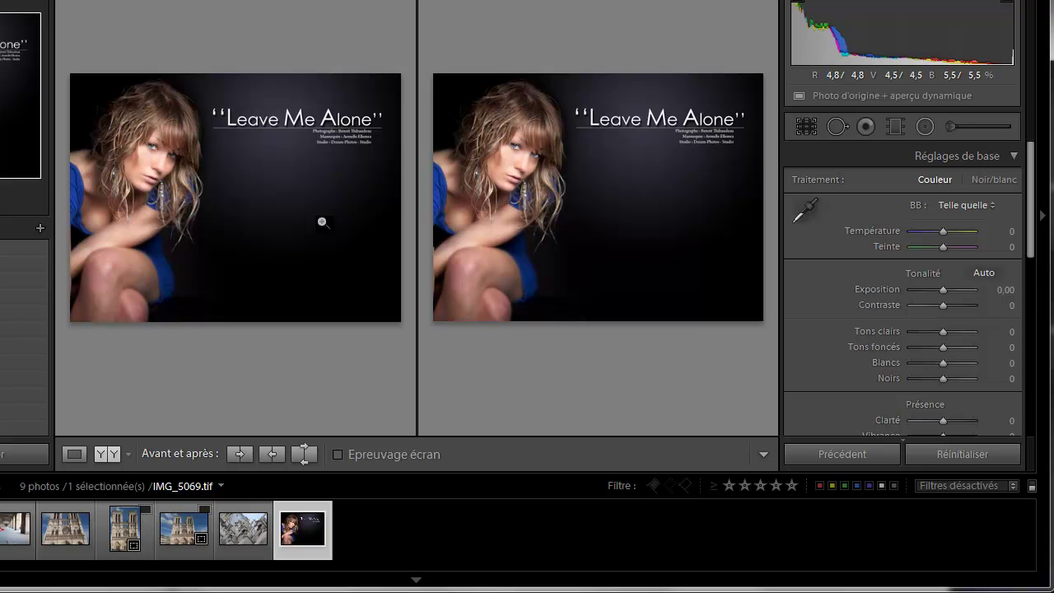
Switch the portrait in and out of full screen and examine it at full size.
{"action": "key", "text": "f"}
{"action": "key", "text": "f"}
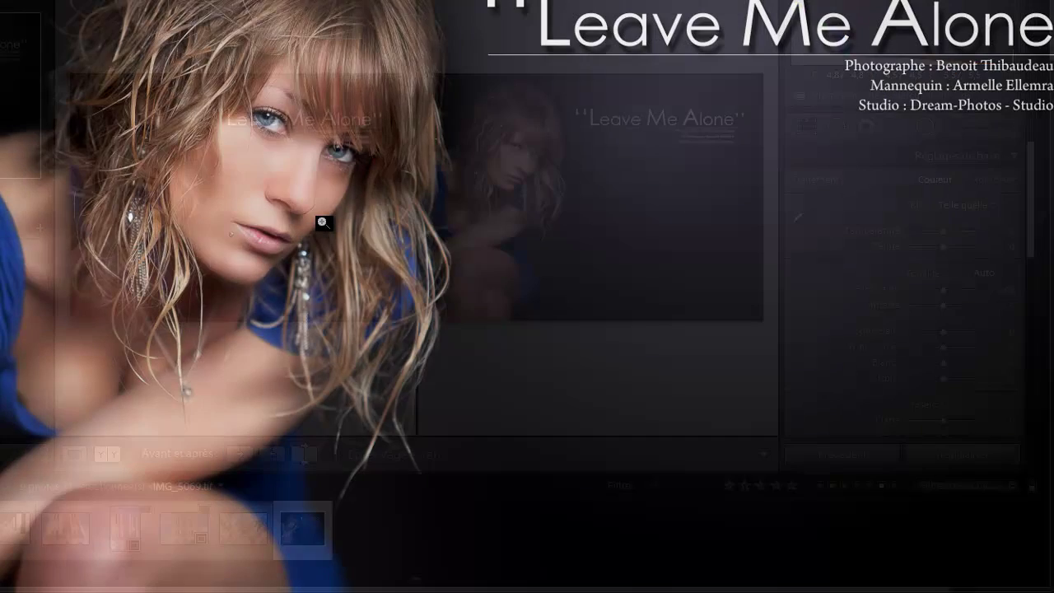
{"action": "key", "text": "f"}
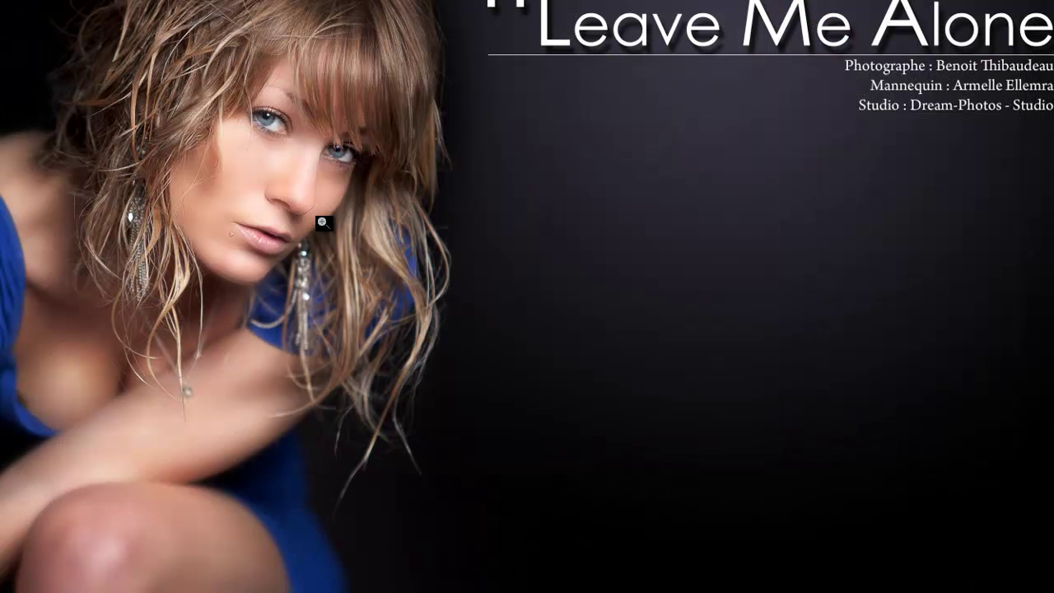
{"action": "key", "text": "f"}
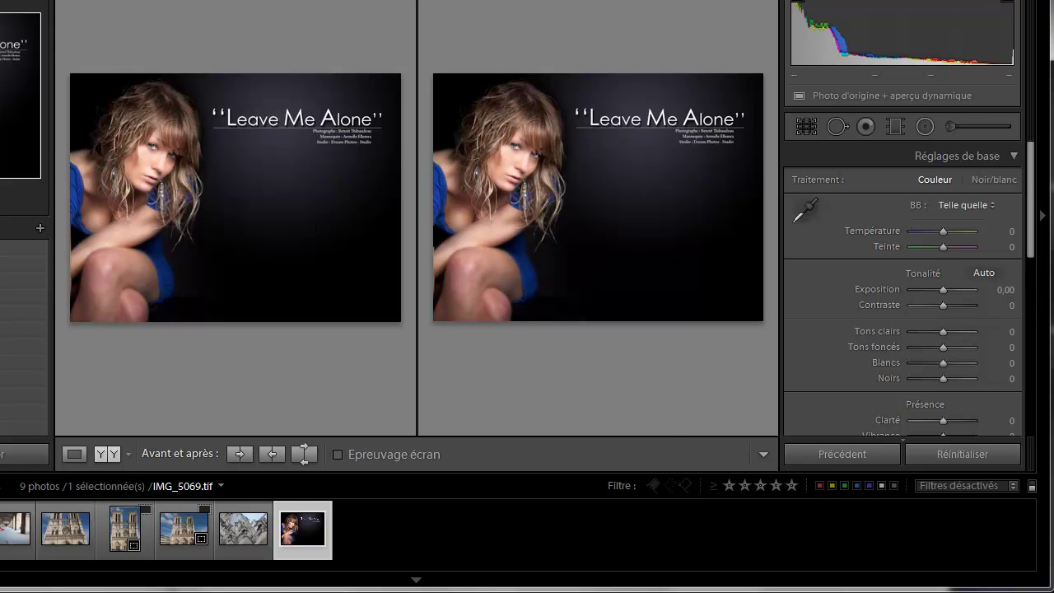
Select the vertical Notre-Dame photo in the library grid, check folder 18 with its CR2 files in Windows Explorer, and return to Lightroom.
{"action": "key", "text": "g"}
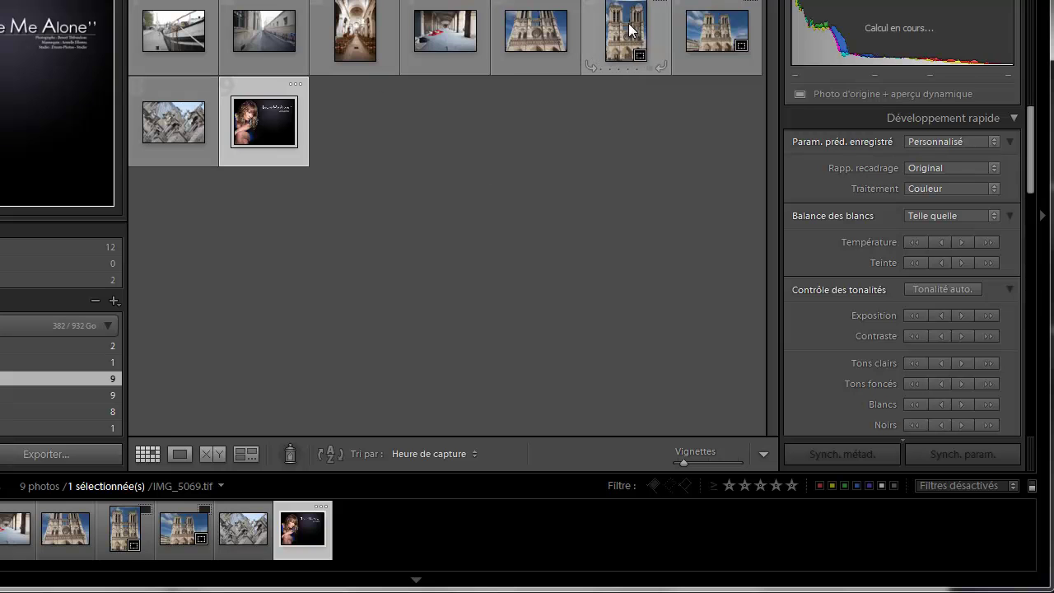
{"action": "left_click", "coordinate": [629, 26]}
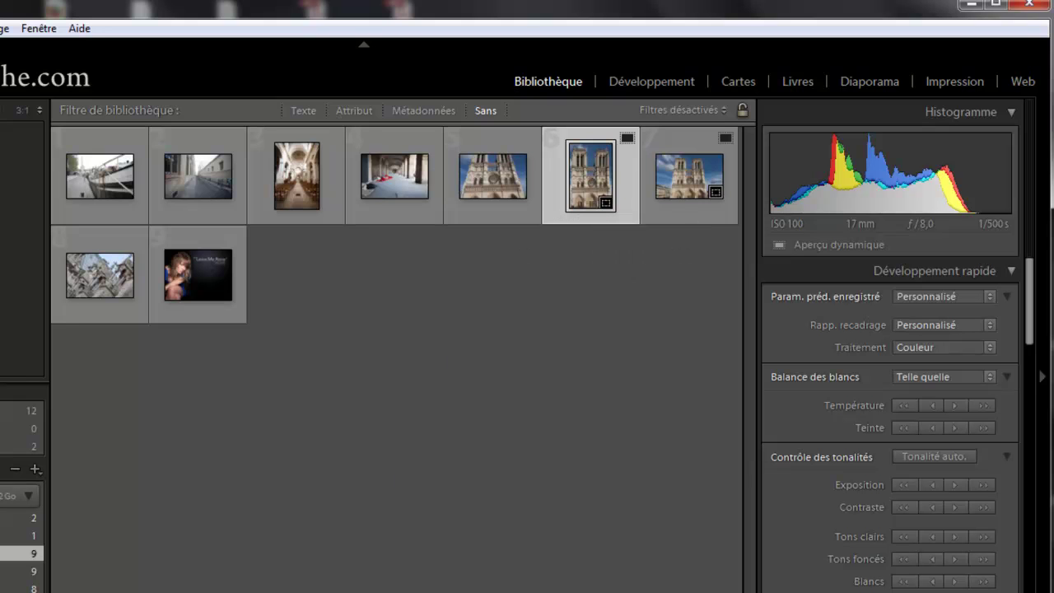
{"action": "key", "text": "alt+Tab"}
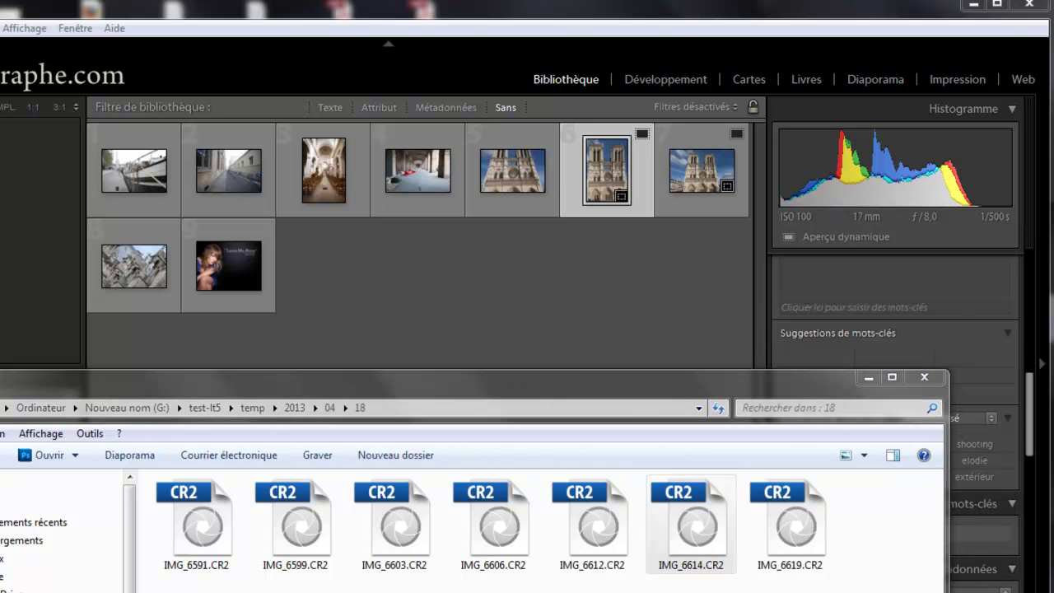
{"action": "left_click", "coordinate": [620, 349]}
Compare before and after in Développement for the cathedral photo IMG_6613.CR2, and for the eye in IMG_5069.tif at 1:1.
{"action": "double_click", "coordinate": [591, 189]}
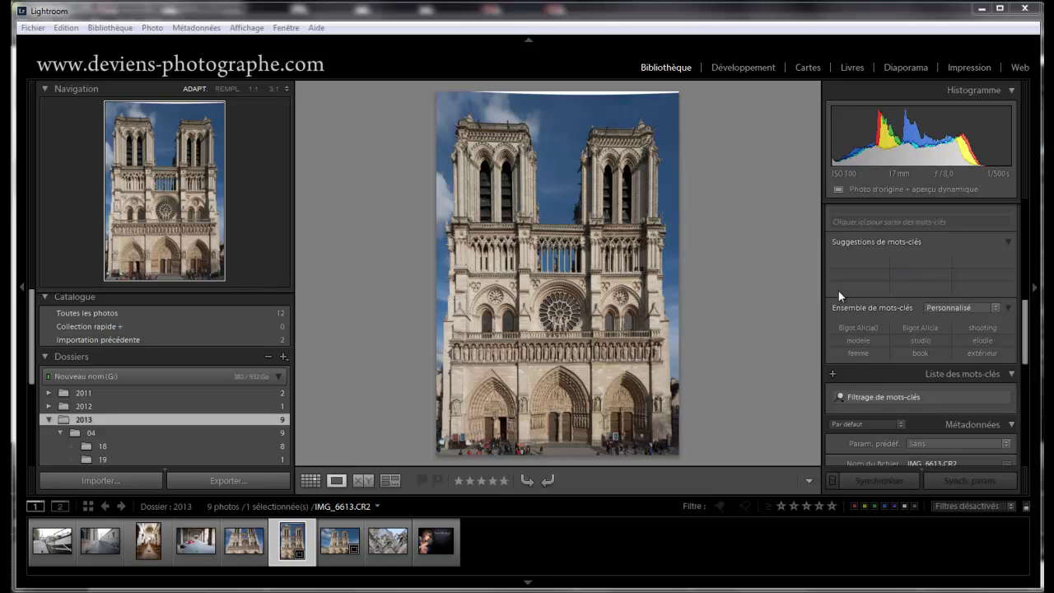
{"action": "left_click", "coordinate": [741, 67]}
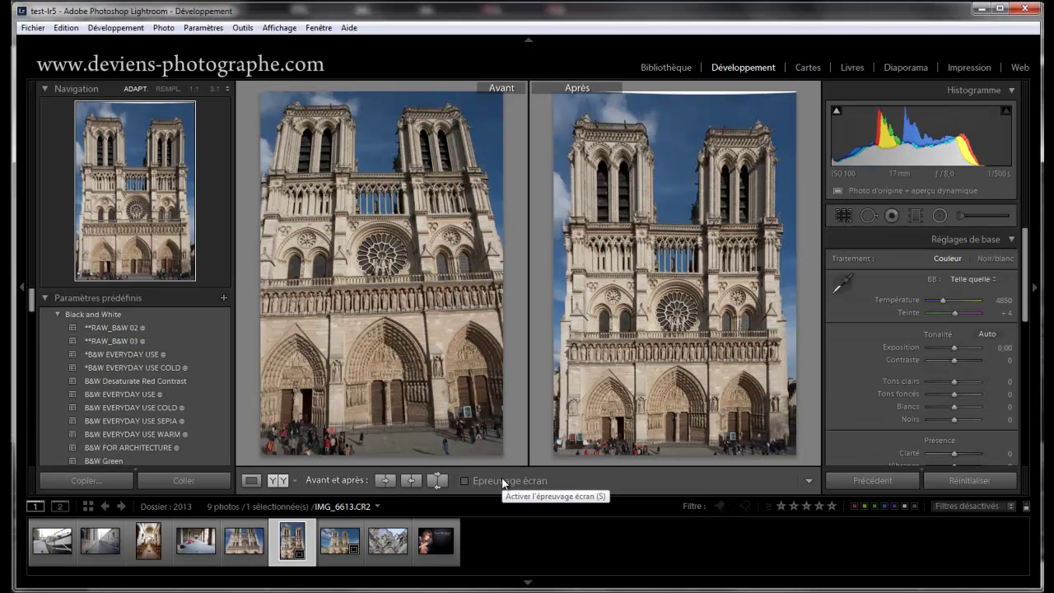
{"action": "left_click", "coordinate": [441, 543]}
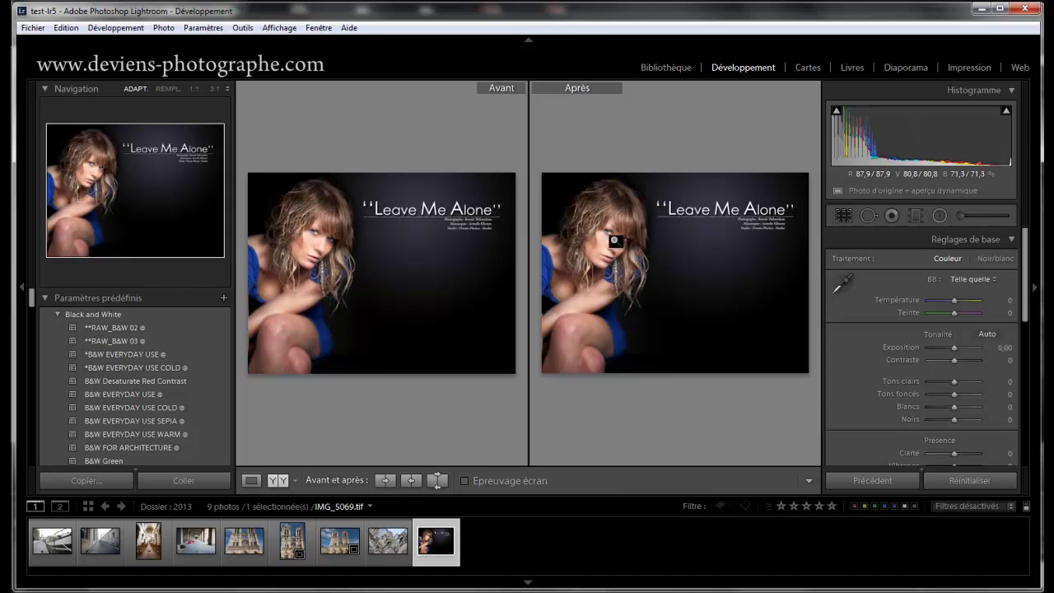
{"action": "left_click", "coordinate": [616, 232]}
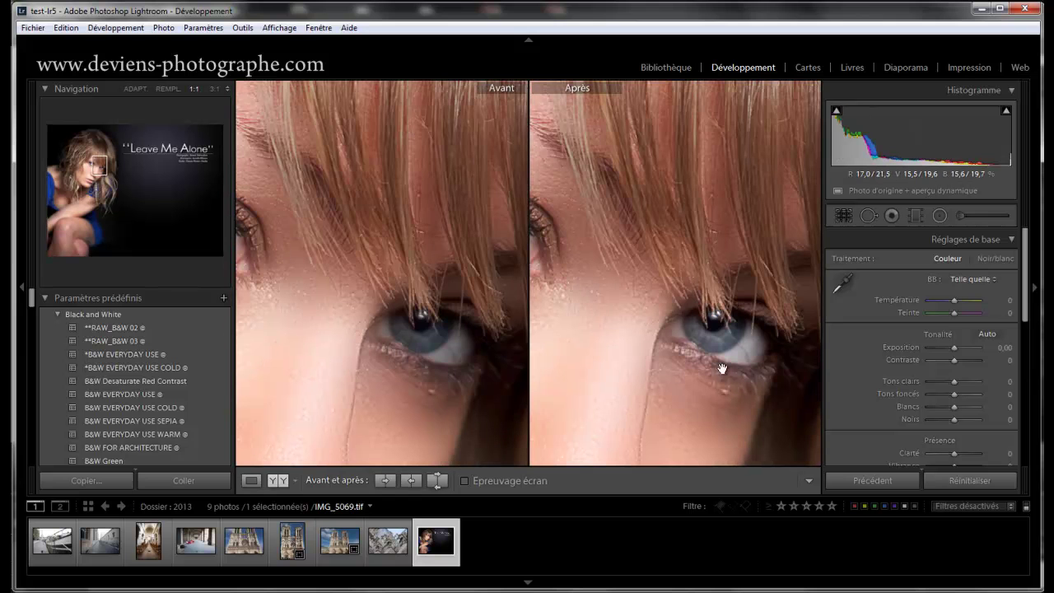
{"action": "left_click_drag", "start_coordinate": [669, 395], "coordinate": [667, 381]}
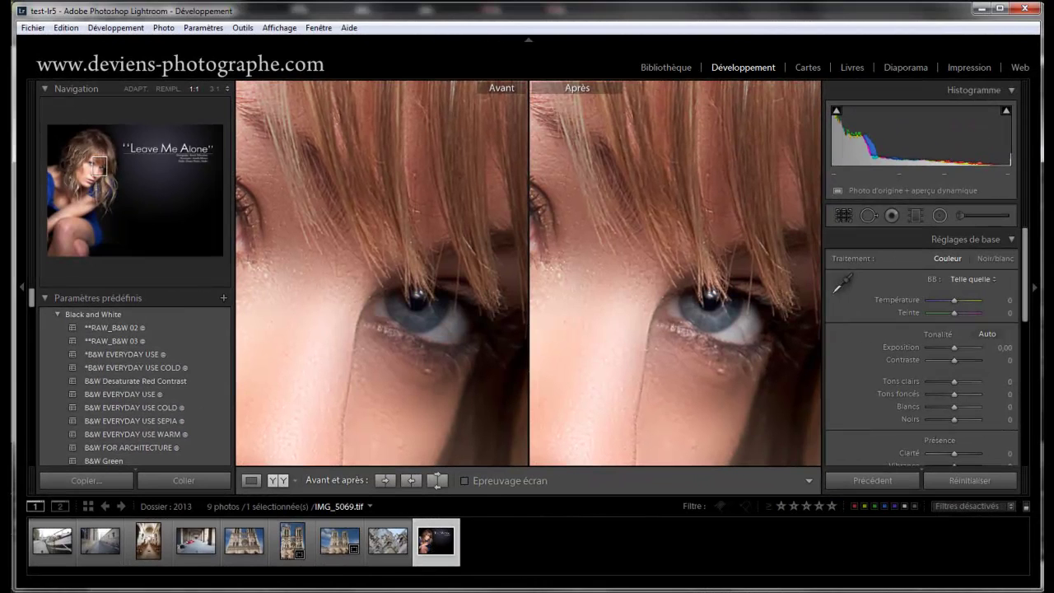
Select all the photos, open the Livres module and fill the book's pages with the automatic layout.
{"action": "key", "text": "ctrl+a"}
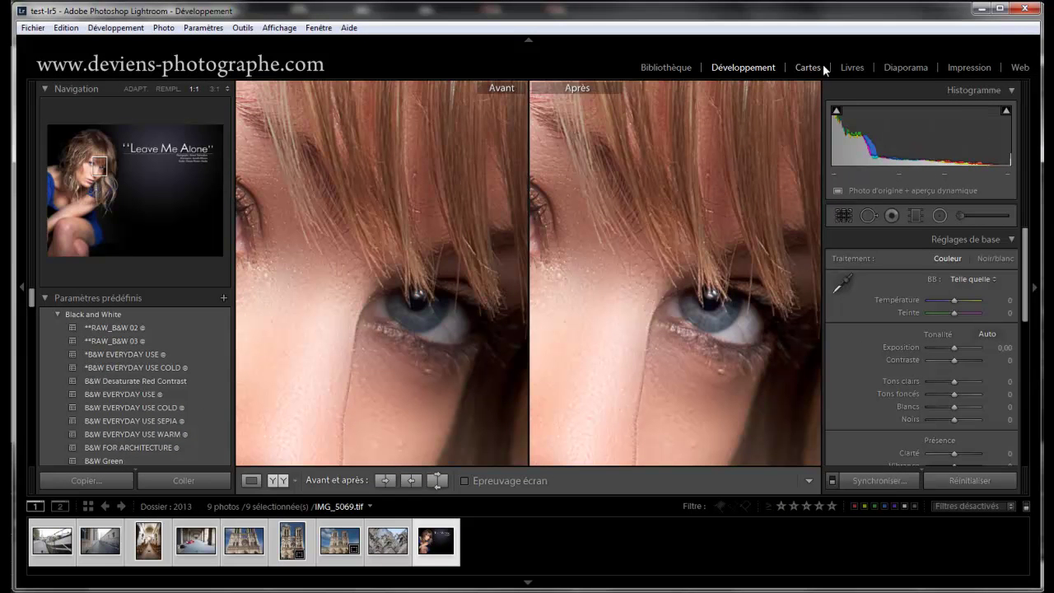
{"action": "left_click", "coordinate": [850, 66]}
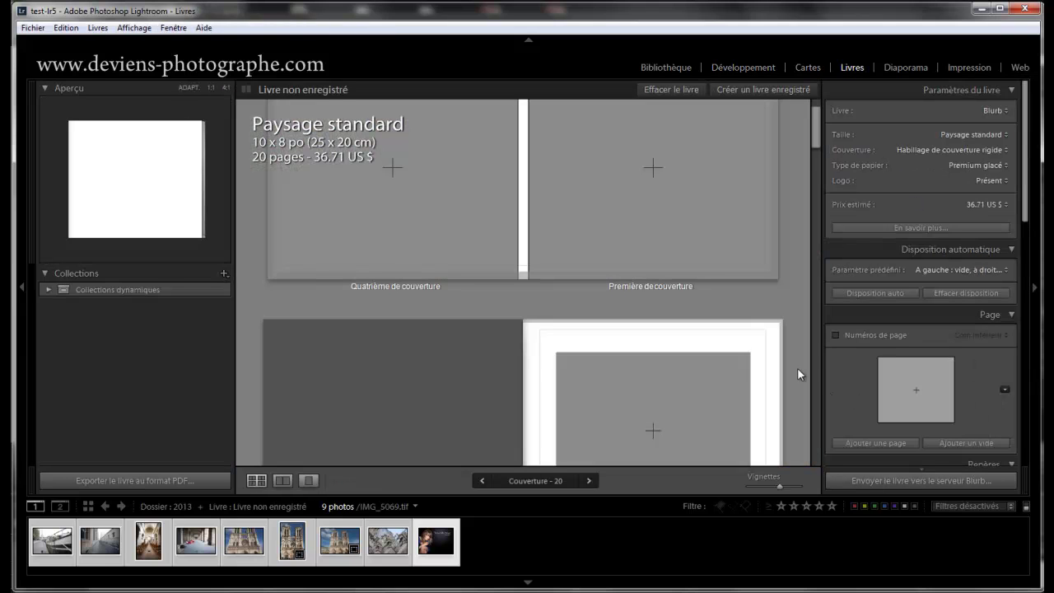
{"action": "left_click_drag", "start_coordinate": [817, 136], "coordinate": [829, 104]}
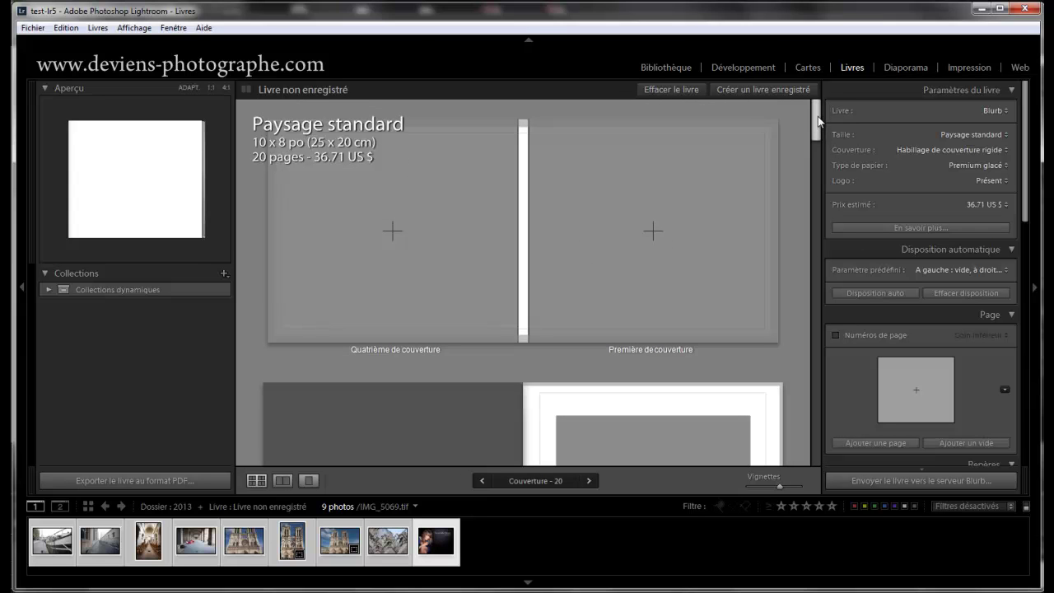
{"action": "left_click_drag", "start_coordinate": [809, 112], "coordinate": [823, 176]}
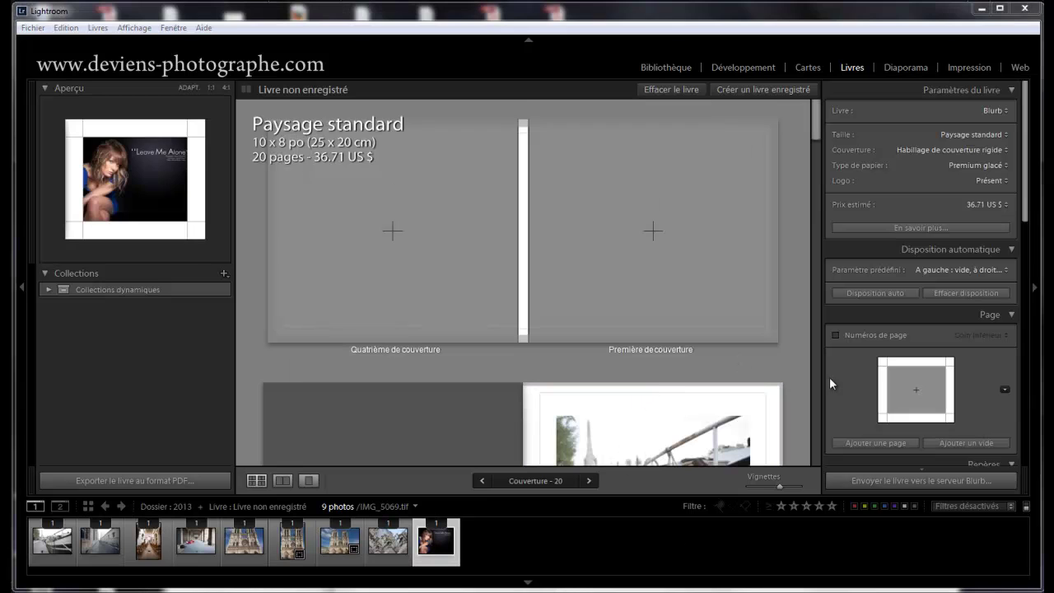
On page 1, set the boat photo's Zoom to 0 % and shrink its cell to a small frame in the middle of the page.
{"action": "scroll", "coordinate": [790, 358], "scroll_direction": "down", "scroll_amount": 5}
{"action": "scroll", "coordinate": [789, 358], "scroll_direction": "up", "scroll_amount": 2}
{"action": "scroll", "coordinate": [790, 358], "scroll_direction": "down", "scroll_amount": 1}
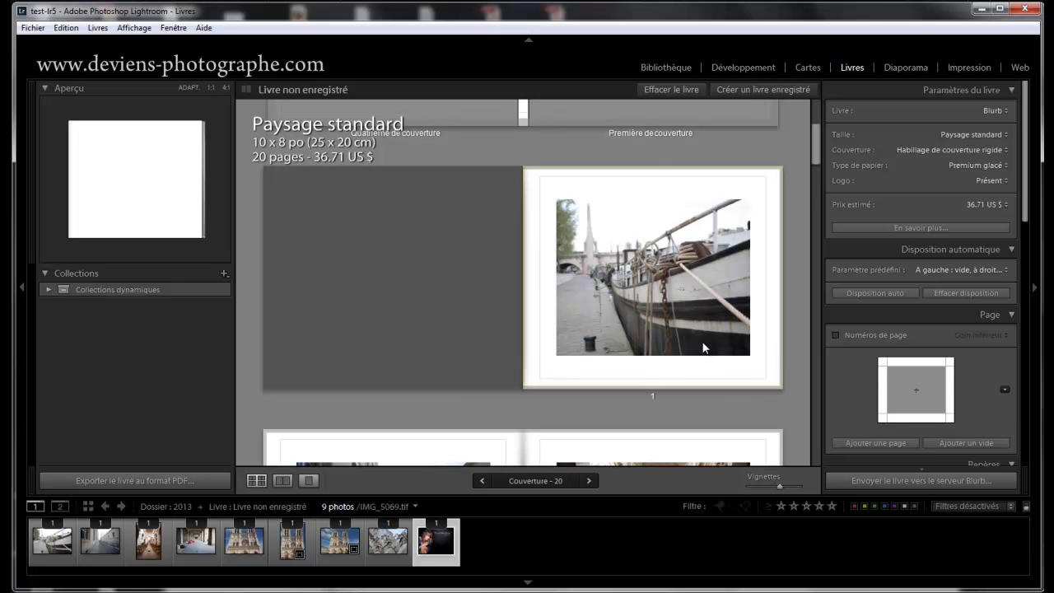
{"action": "left_click", "coordinate": [667, 298]}
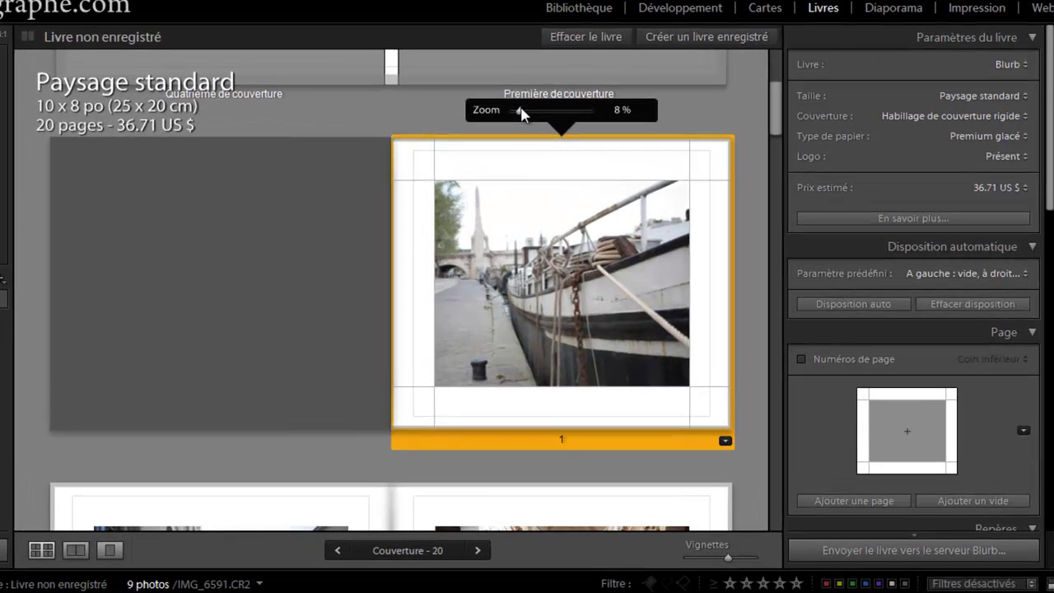
{"action": "left_click_drag", "start_coordinate": [620, 146], "coordinate": [613, 149]}
{"action": "left_click_drag", "start_coordinate": [508, 112], "coordinate": [485, 116]}
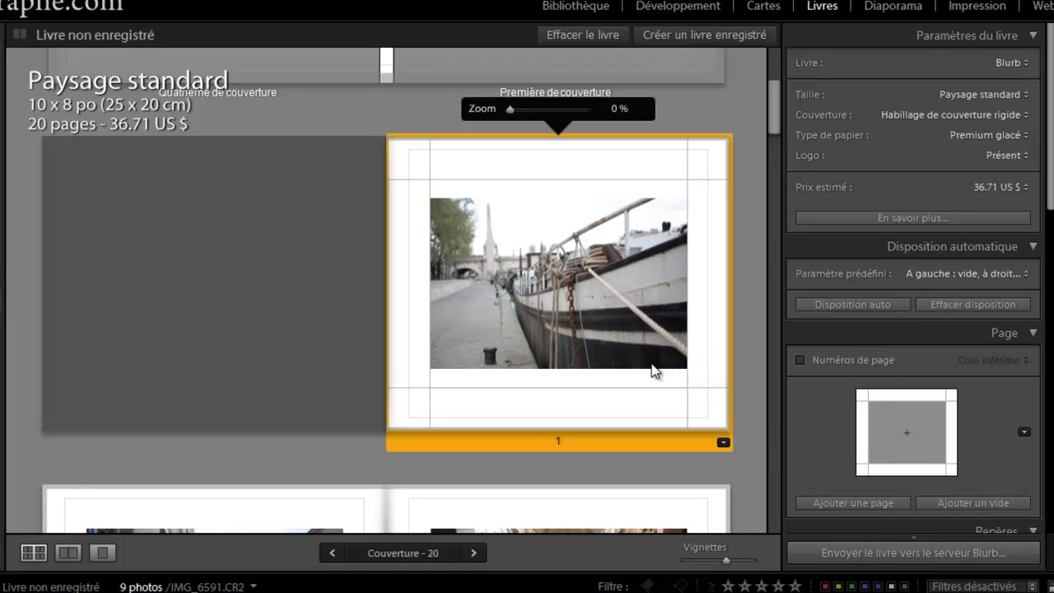
{"action": "left_click_drag", "start_coordinate": [690, 369], "coordinate": [629, 363]}
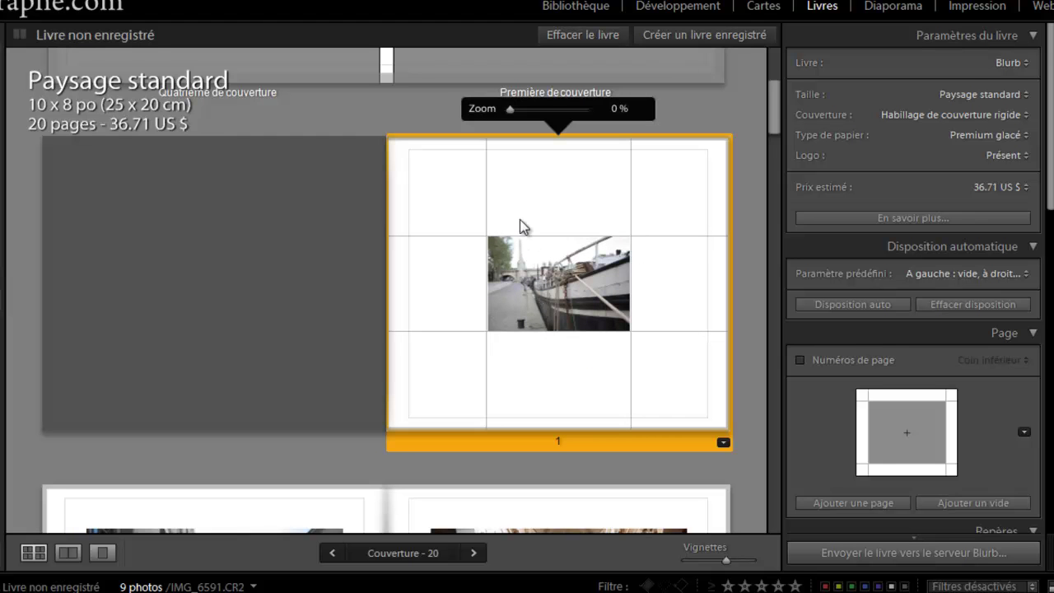
Set the photo Zoom to 0 % for the cathedral pictures on pages 6 and 7.
{"action": "scroll", "coordinate": [680, 502], "scroll_direction": "down", "scroll_amount": 4}
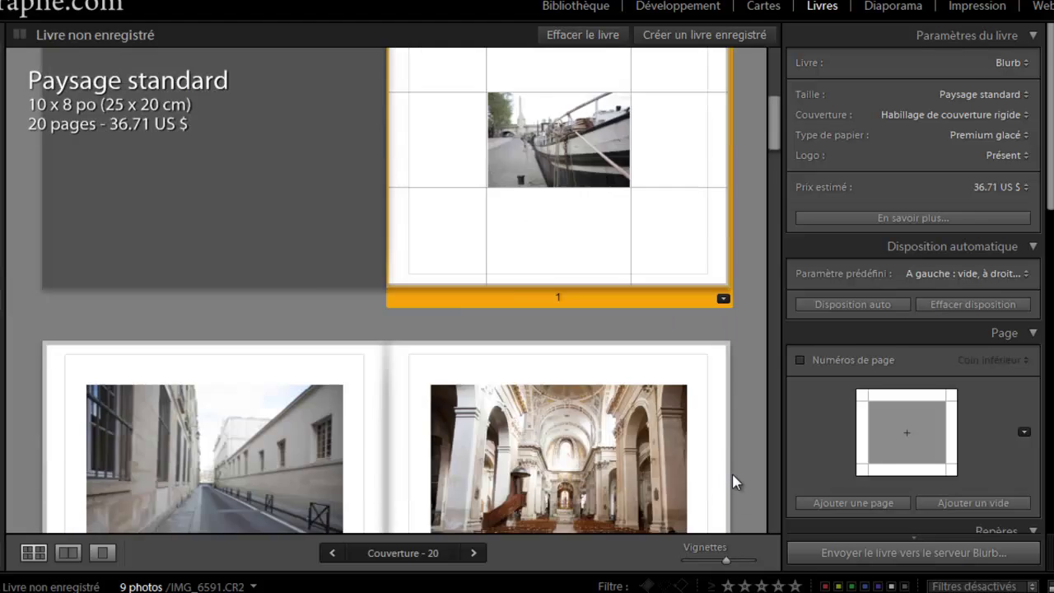
{"action": "scroll", "coordinate": [287, 371], "scroll_direction": "down", "scroll_amount": 5}
{"action": "scroll", "coordinate": [288, 369], "scroll_direction": "down", "scroll_amount": 4}
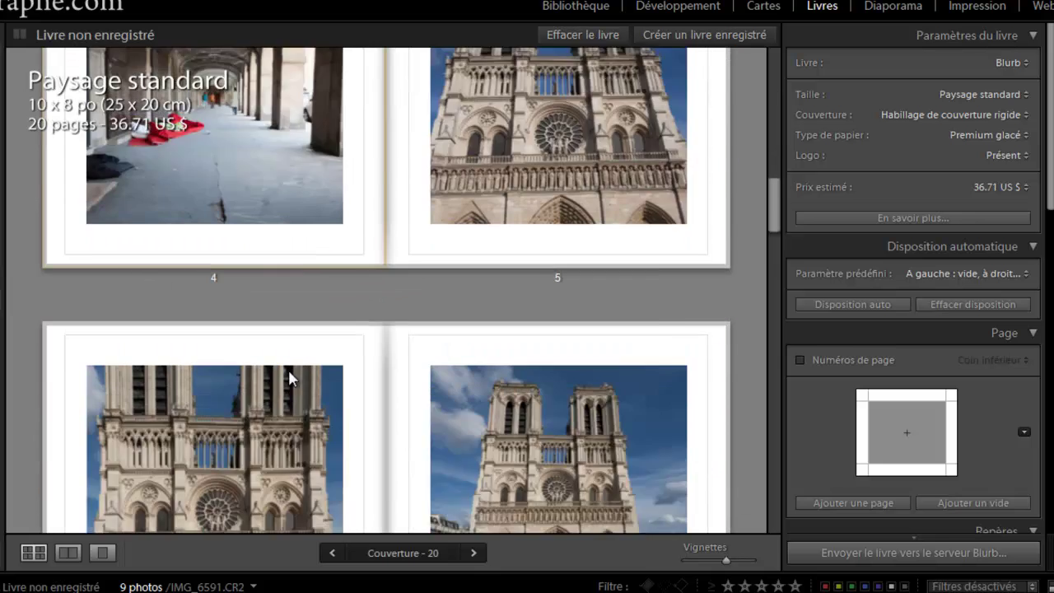
{"action": "scroll", "coordinate": [341, 294], "scroll_direction": "up", "scroll_amount": 8}
{"action": "scroll", "coordinate": [510, 442], "scroll_direction": "down", "scroll_amount": 6}
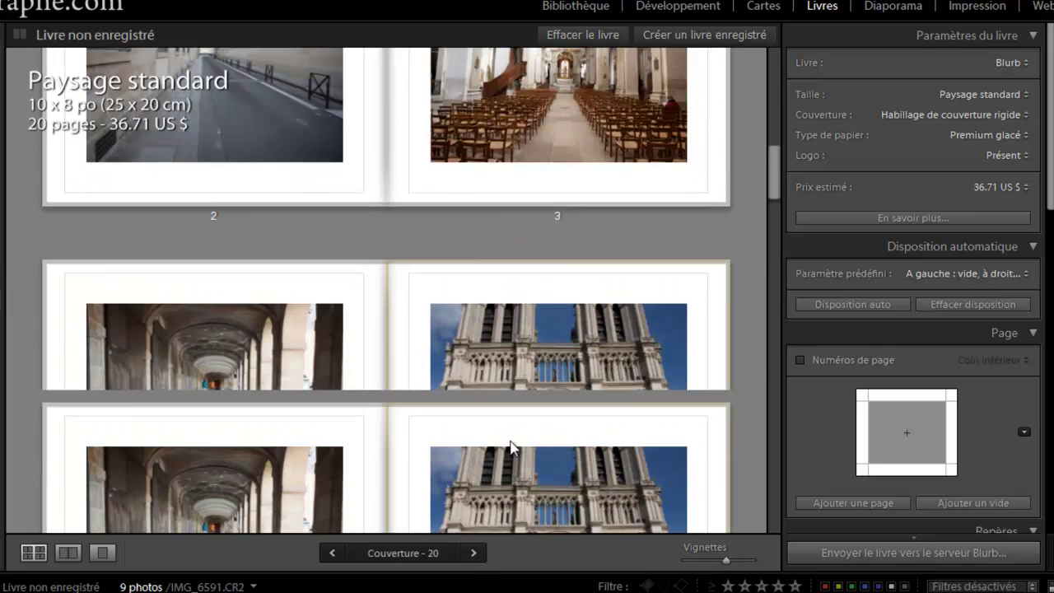
{"action": "left_click", "coordinate": [247, 275]}
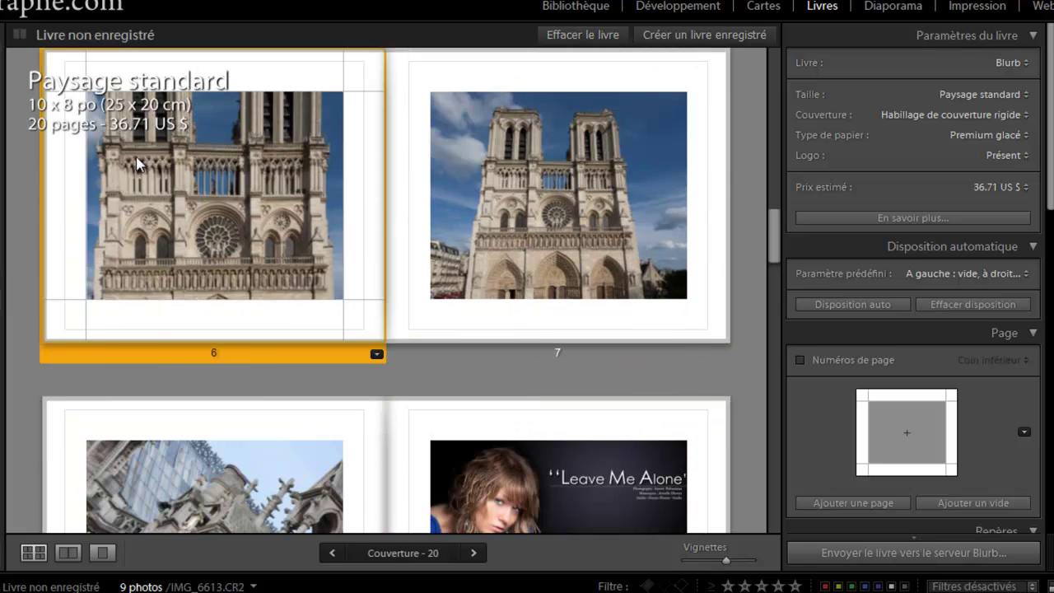
{"action": "scroll", "coordinate": [183, 222], "scroll_direction": "up", "scroll_amount": 2}
{"action": "left_click", "coordinate": [257, 390]}
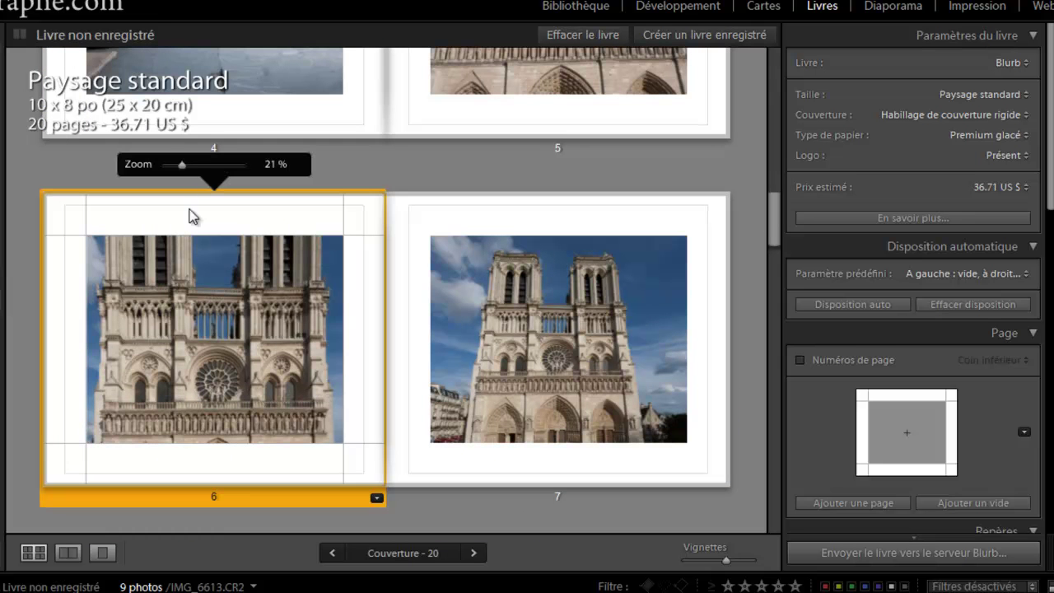
{"action": "left_click_drag", "start_coordinate": [182, 165], "coordinate": [166, 164]}
{"action": "left_click", "coordinate": [538, 322]}
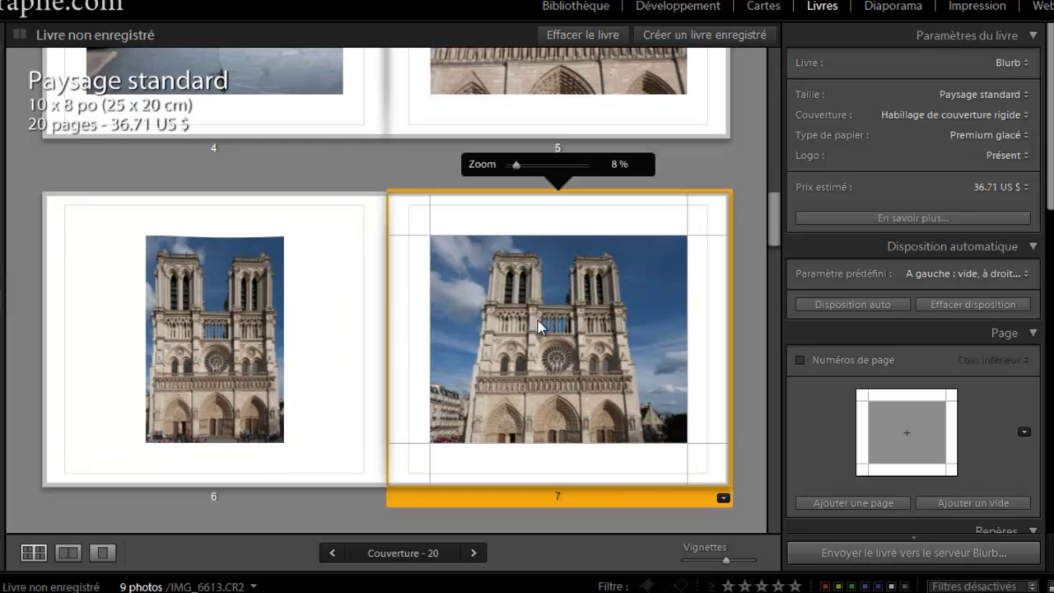
{"action": "left_click_drag", "start_coordinate": [519, 165], "coordinate": [406, 176]}
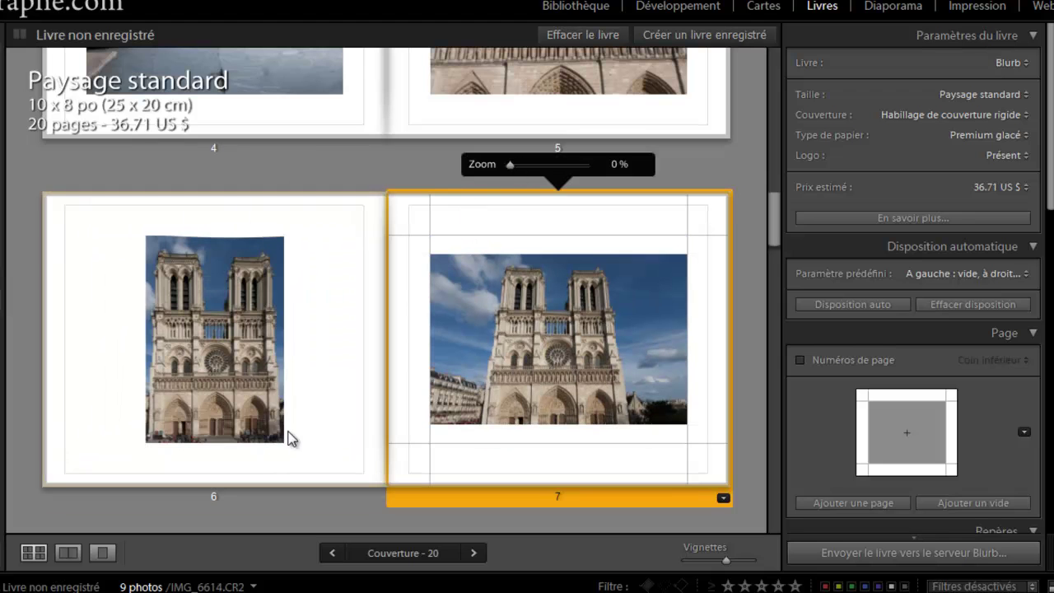
Shrink the photo cell on page 6 to a small frame near the page's centre.
{"action": "left_click", "coordinate": [264, 412]}
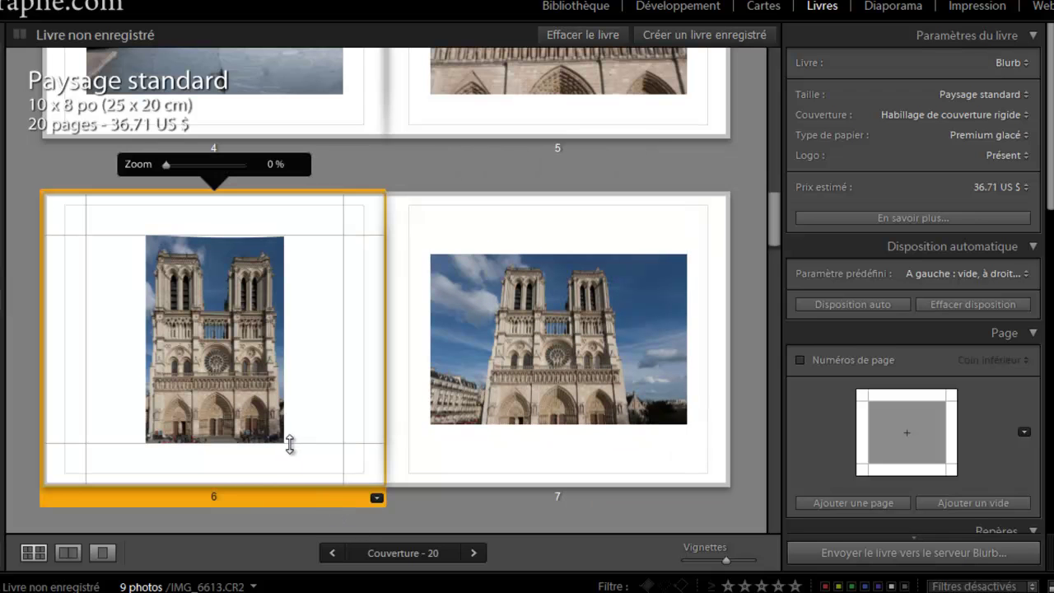
{"action": "left_click_drag", "start_coordinate": [279, 430], "coordinate": [126, 365]}
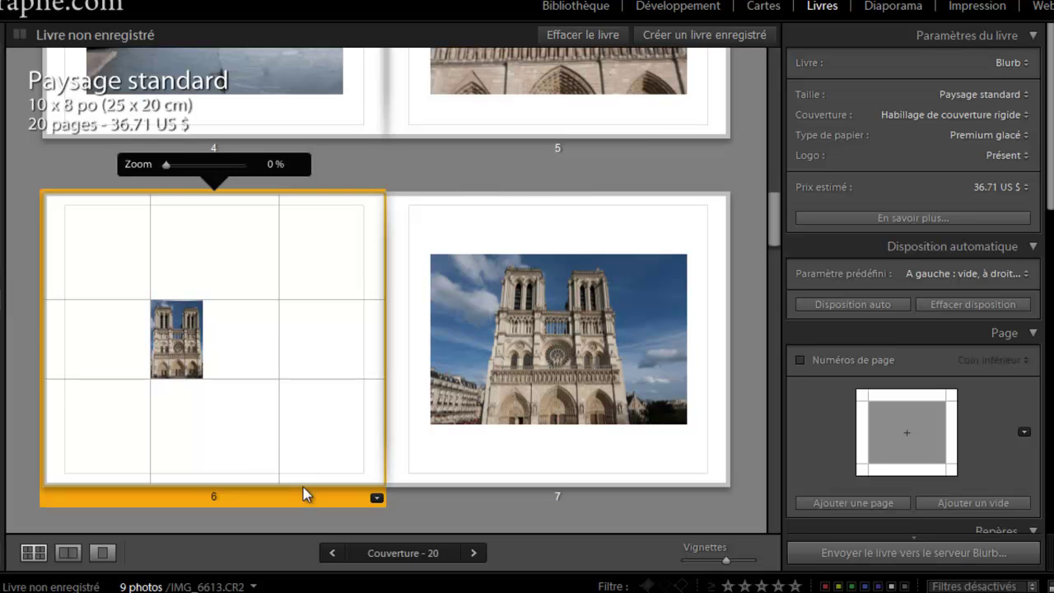
Examine page 6's layout template categories, including Custom Pages, and its Save as Custom Page option without applying either.
{"action": "left_click", "coordinate": [376, 497]}
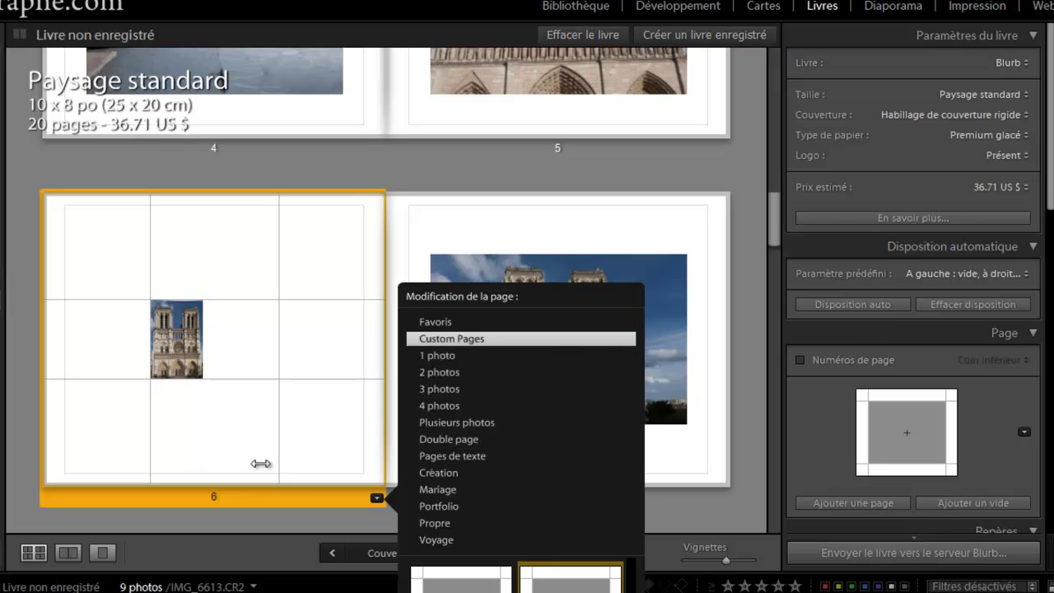
{"action": "left_click", "coordinate": [328, 468]}
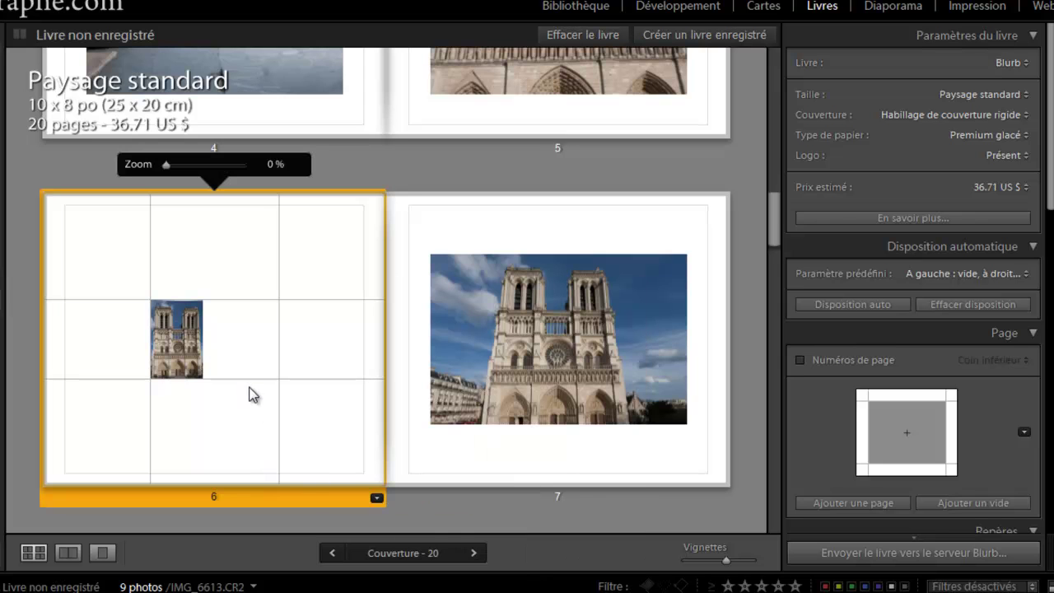
{"action": "right_click", "coordinate": [198, 363]}
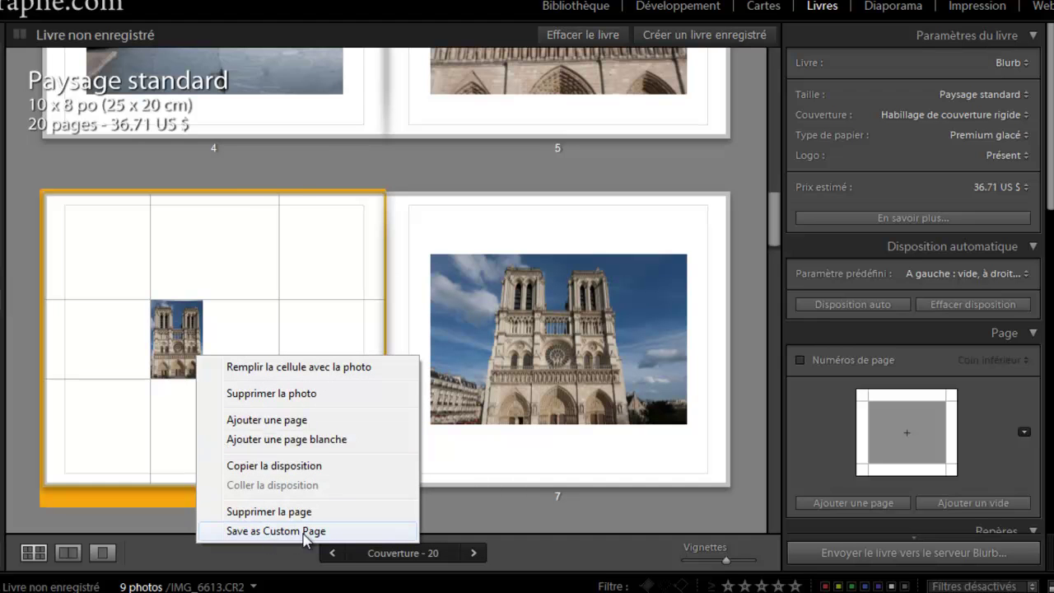
{"action": "left_click", "coordinate": [176, 477]}
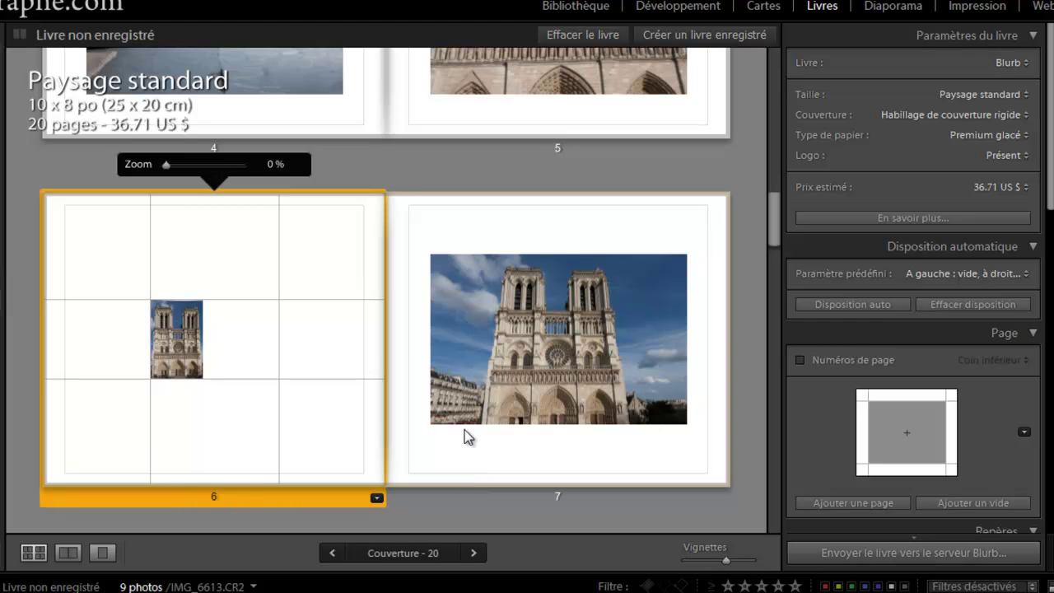
Select all pages of the book and exclude the front and back cover from the selection.
{"action": "scroll", "coordinate": [571, 343], "scroll_direction": "up", "scroll_amount": 5}
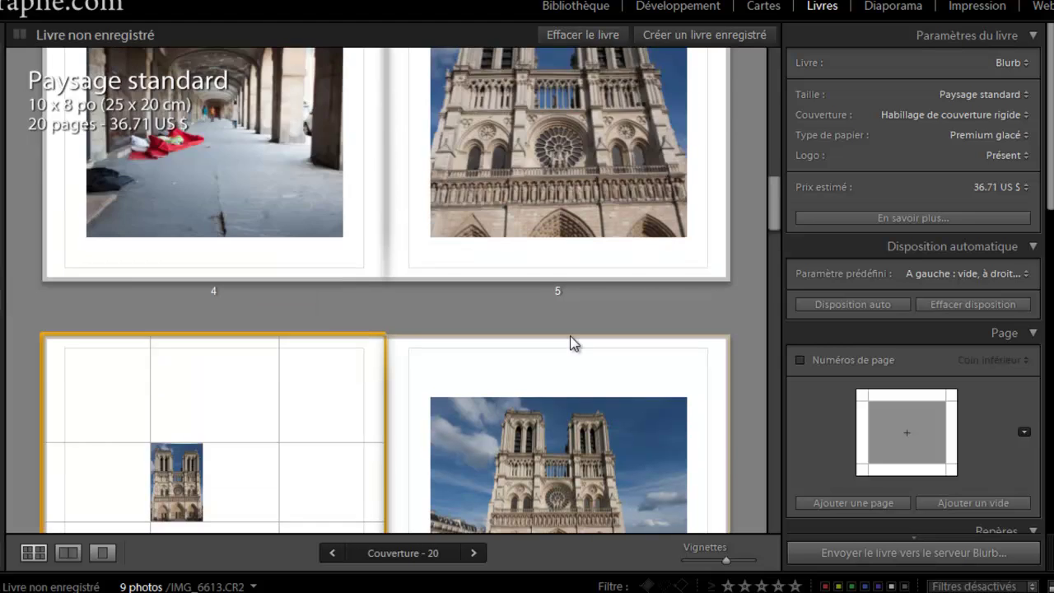
{"action": "scroll", "coordinate": [572, 343], "scroll_direction": "down", "scroll_amount": 5}
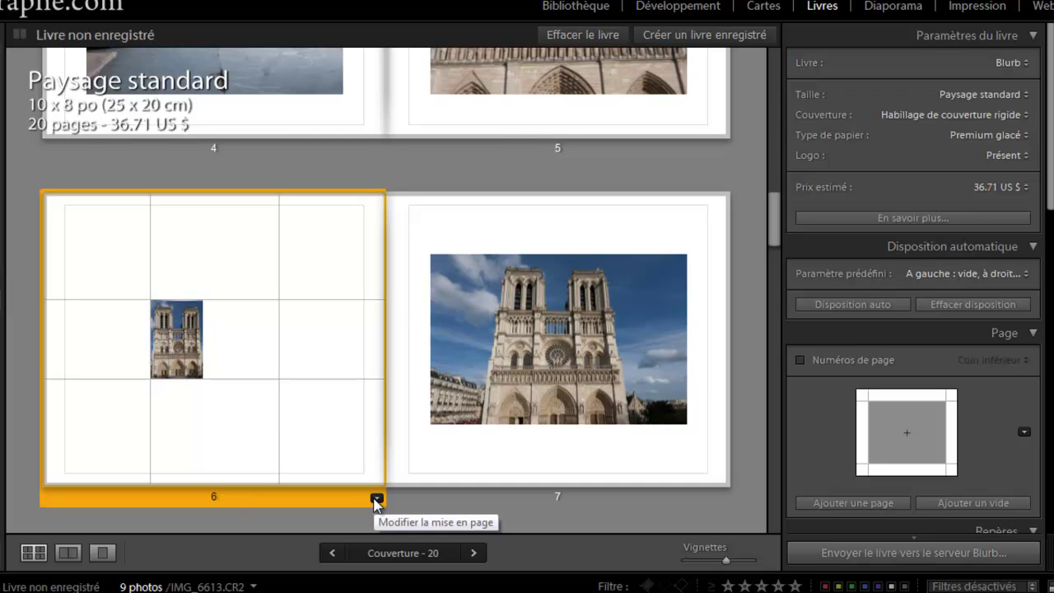
{"action": "key", "text": "ctrl+a"}
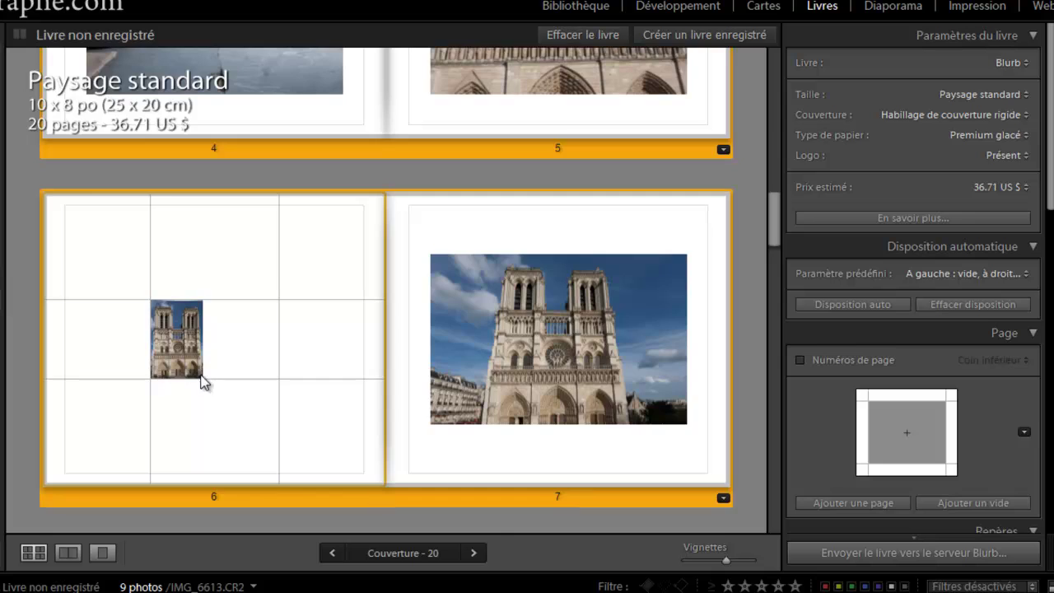
{"action": "scroll", "coordinate": [192, 290], "scroll_direction": "up", "scroll_amount": 3}
{"action": "scroll", "coordinate": [193, 290], "scroll_direction": "up", "scroll_amount": 5}
{"action": "left_click", "coordinate": [233, 226]}
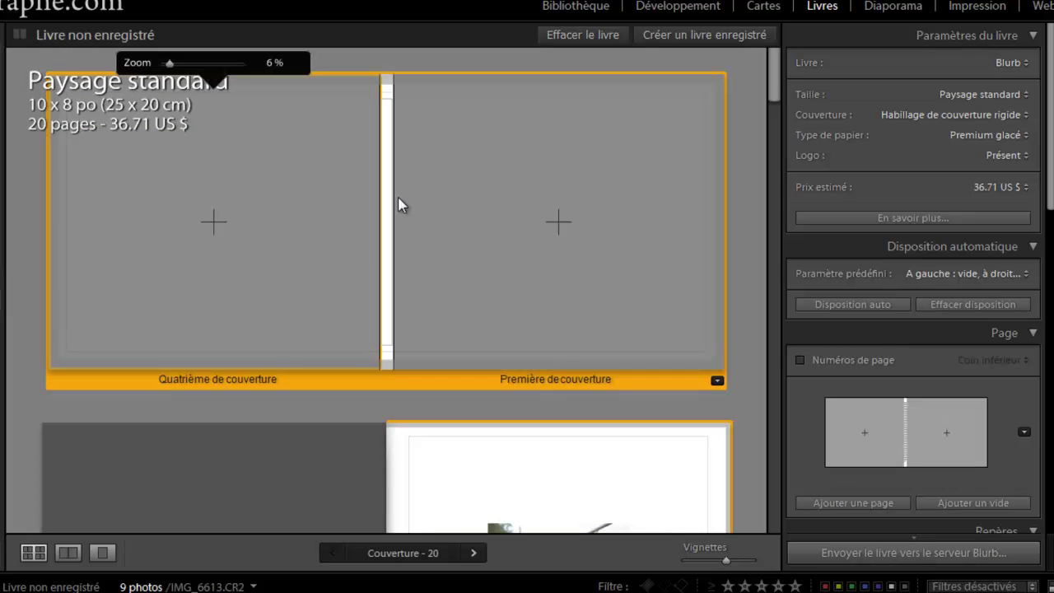
{"action": "left_click", "coordinate": [343, 268]}
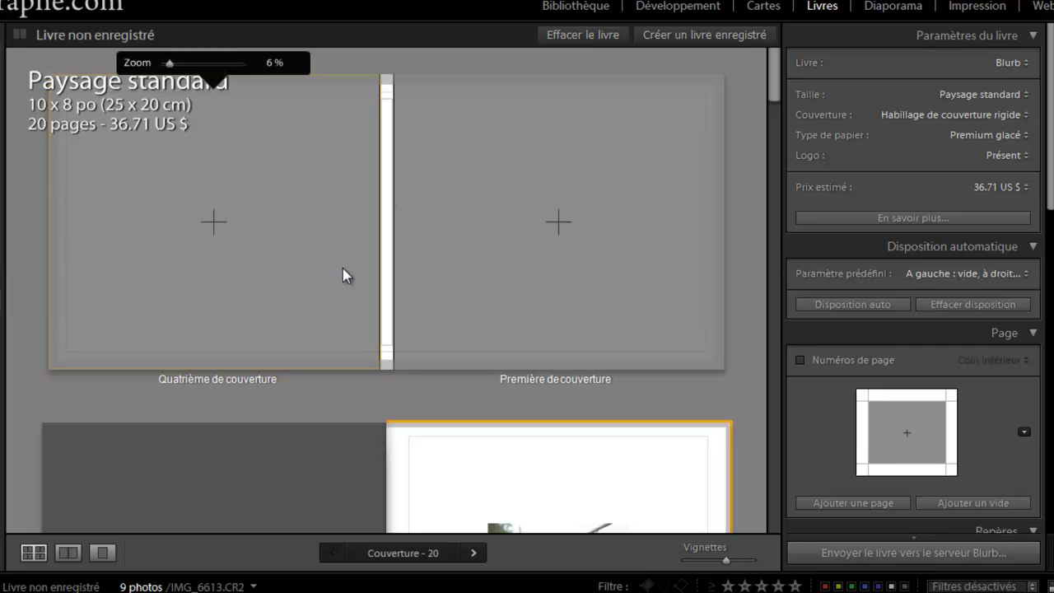
Apply the first Custom Pages layout to all the selected pages and dismiss the error dialog.
{"action": "scroll", "coordinate": [325, 336], "scroll_direction": "down", "scroll_amount": 5}
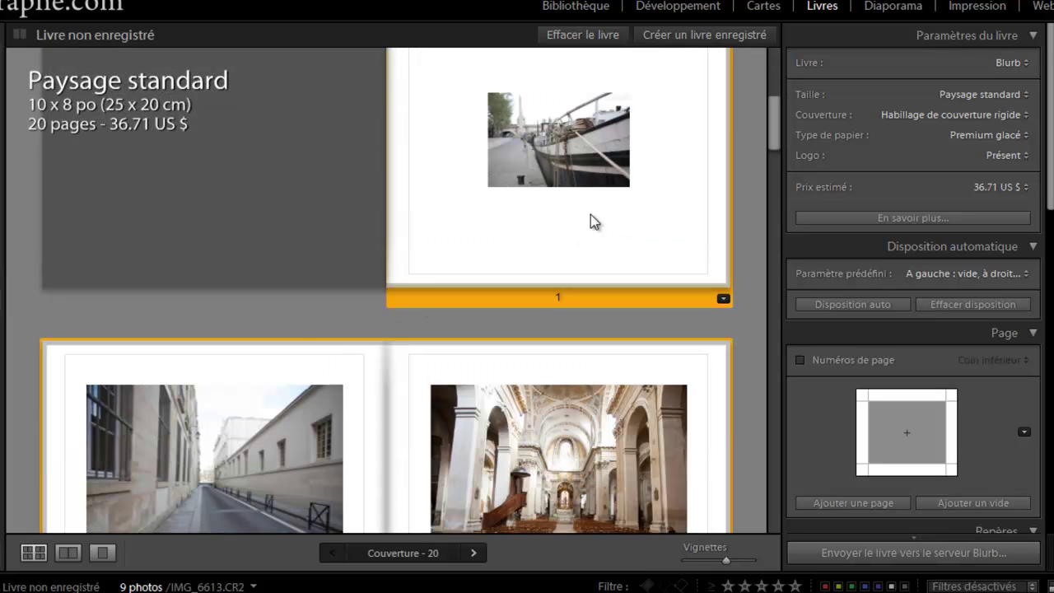
{"action": "left_click", "coordinate": [723, 300]}
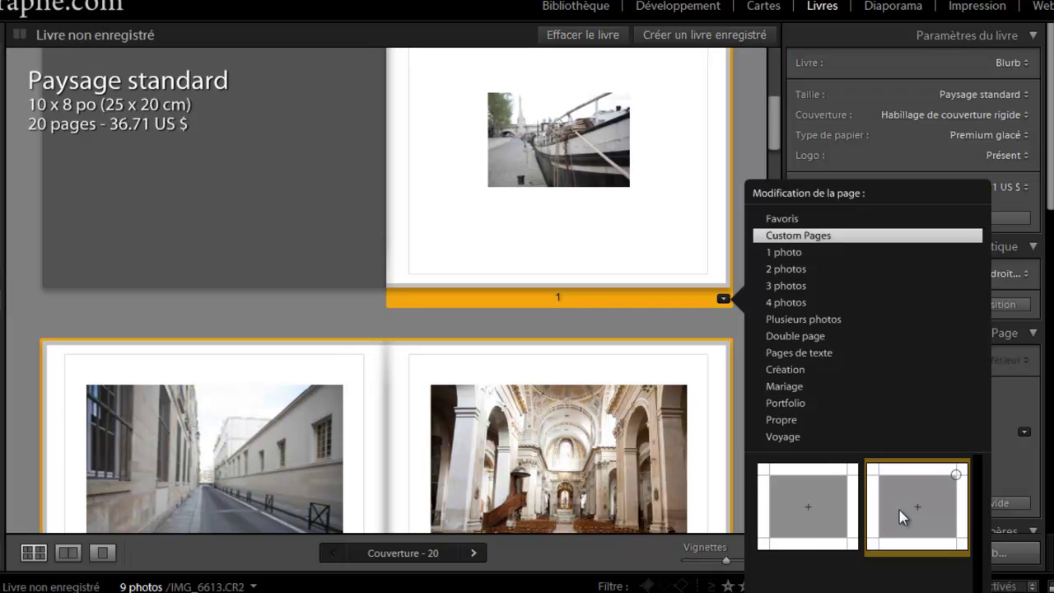
{"action": "left_click", "coordinate": [810, 539]}
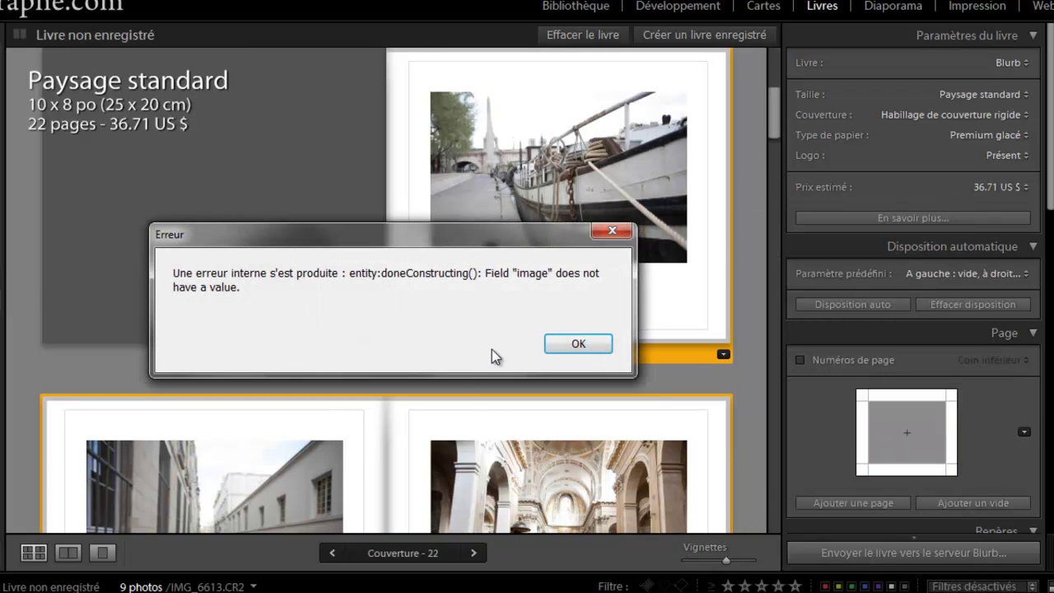
{"action": "left_click", "coordinate": [573, 343]}
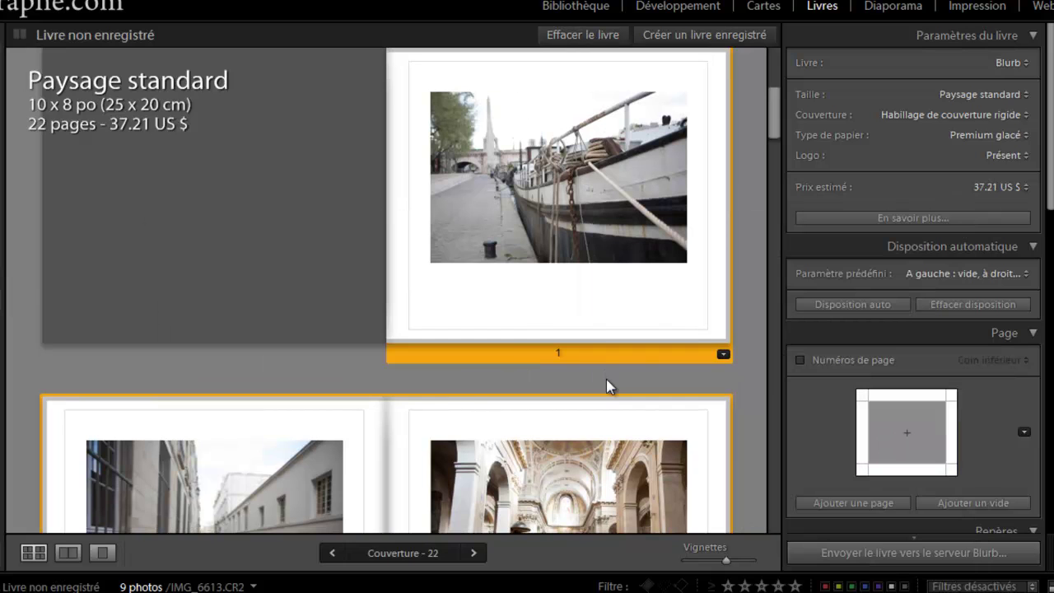
Select page 1 alone and apply the second Custom Pages layout to it.
{"action": "right_click", "coordinate": [566, 216]}
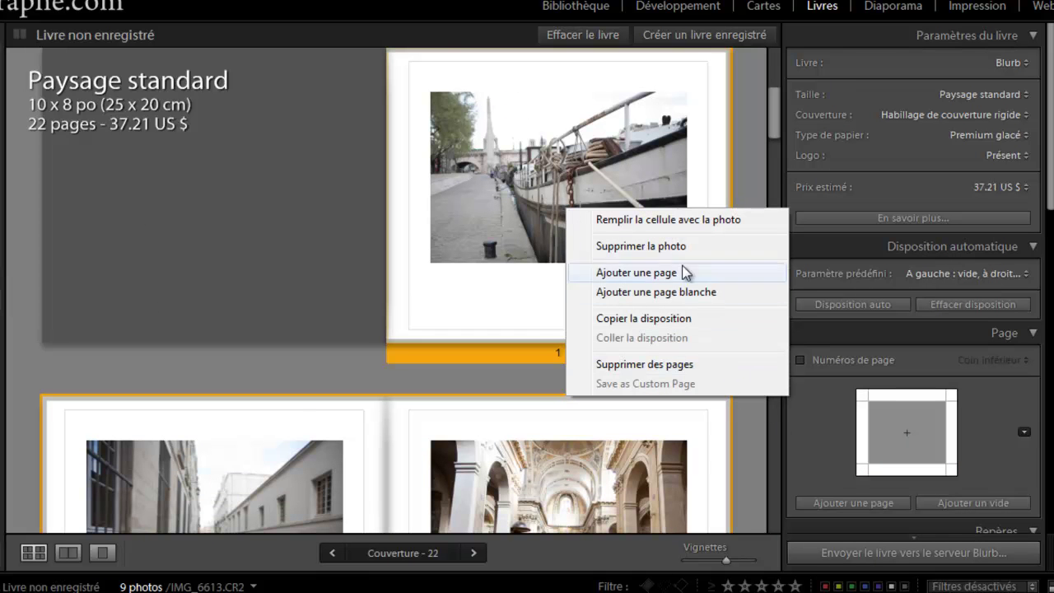
{"action": "left_click", "coordinate": [563, 302]}
{"action": "left_click", "coordinate": [723, 354]}
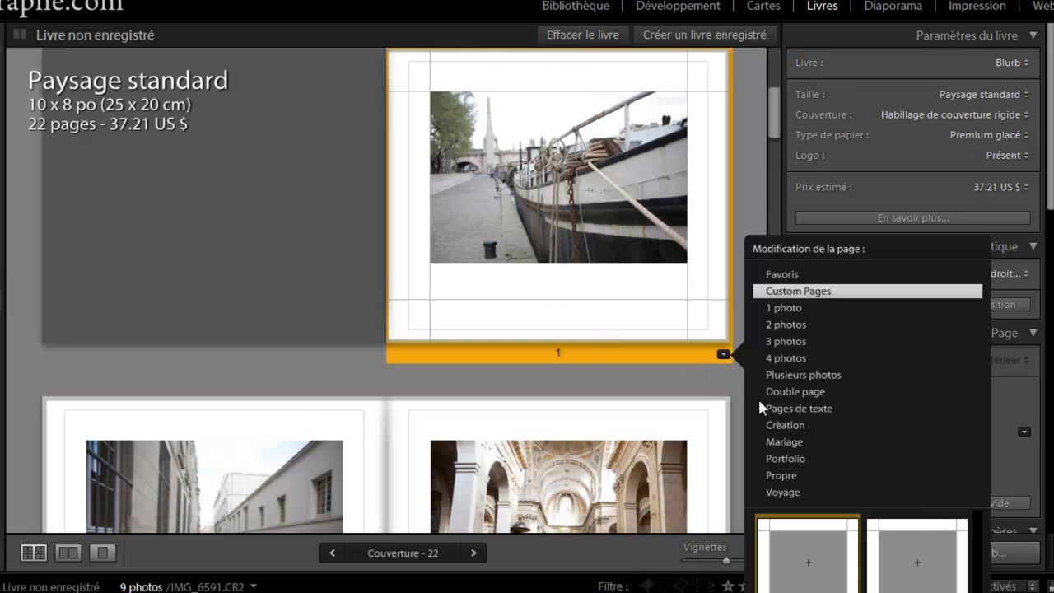
{"action": "left_click", "coordinate": [928, 557]}
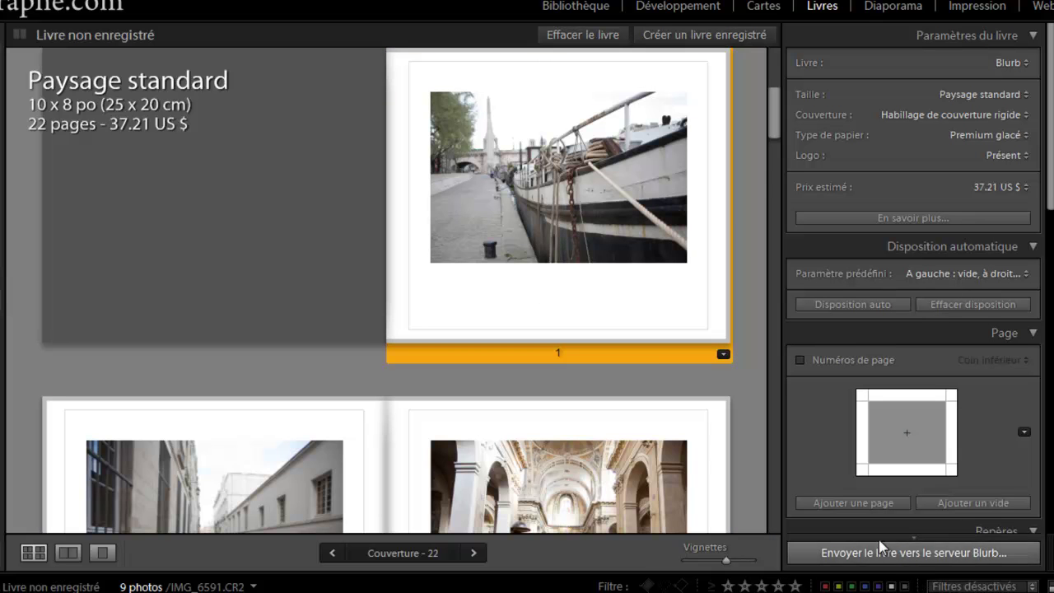
Examine how the custom layout is applied across the book's pages, from page 1 to the empty pages after page 9.
{"action": "scroll", "coordinate": [651, 369], "scroll_direction": "down", "scroll_amount": 10}
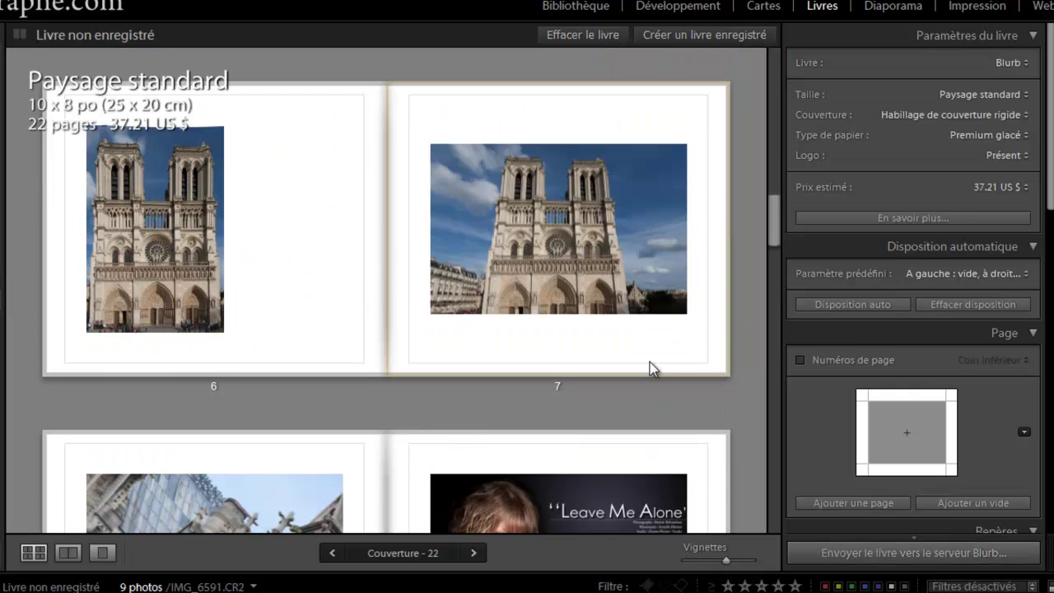
{"action": "left_click", "coordinate": [606, 262]}
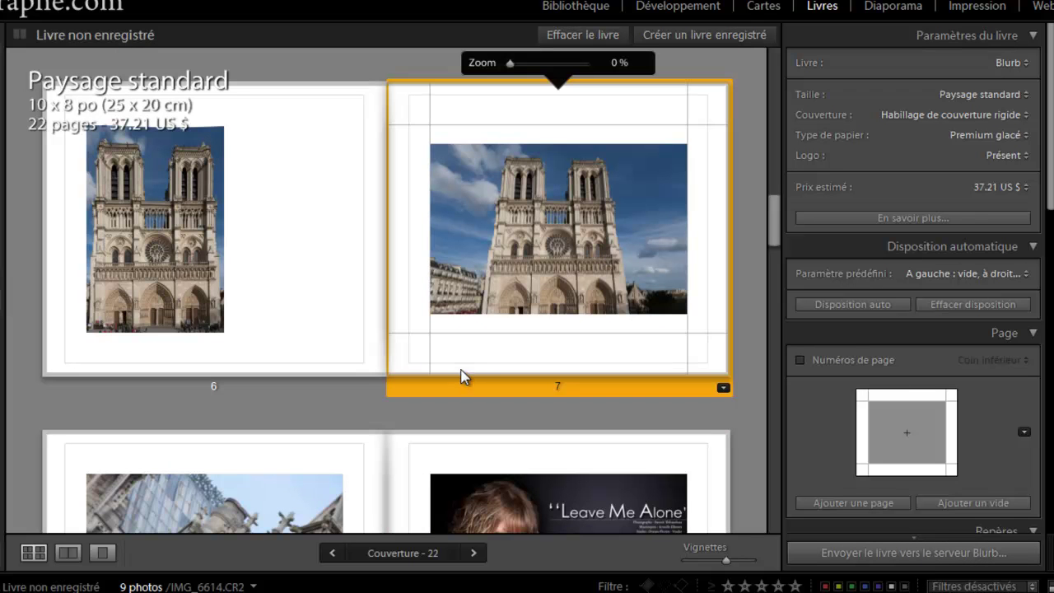
{"action": "scroll", "coordinate": [461, 372], "scroll_direction": "down", "scroll_amount": 3}
{"action": "scroll", "coordinate": [461, 376], "scroll_direction": "down", "scroll_amount": 3}
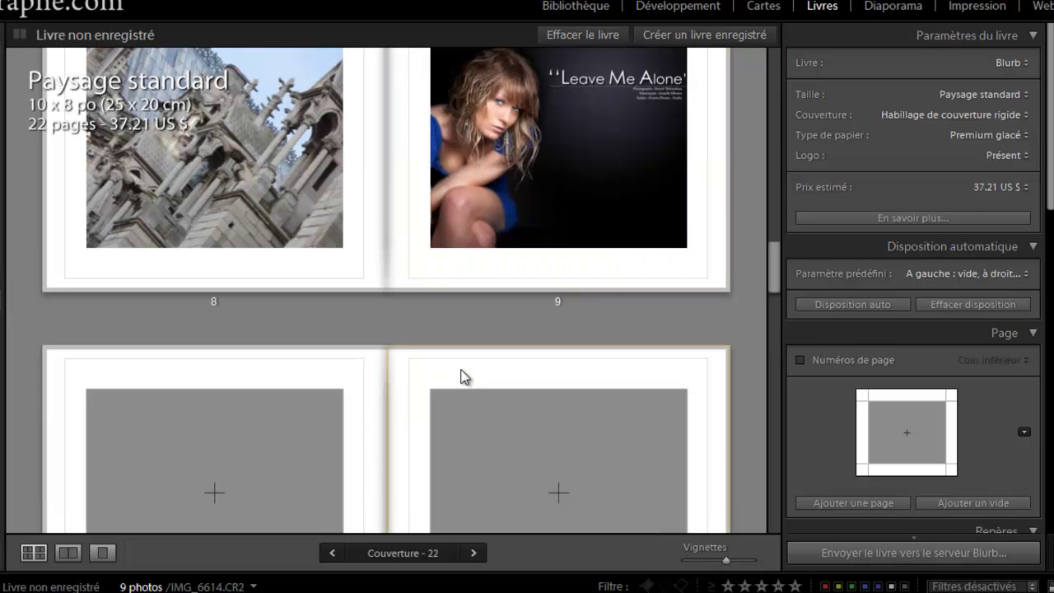
{"action": "scroll", "coordinate": [461, 376], "scroll_direction": "up", "scroll_amount": 5}
{"action": "scroll", "coordinate": [461, 376], "scroll_direction": "up", "scroll_amount": 8}
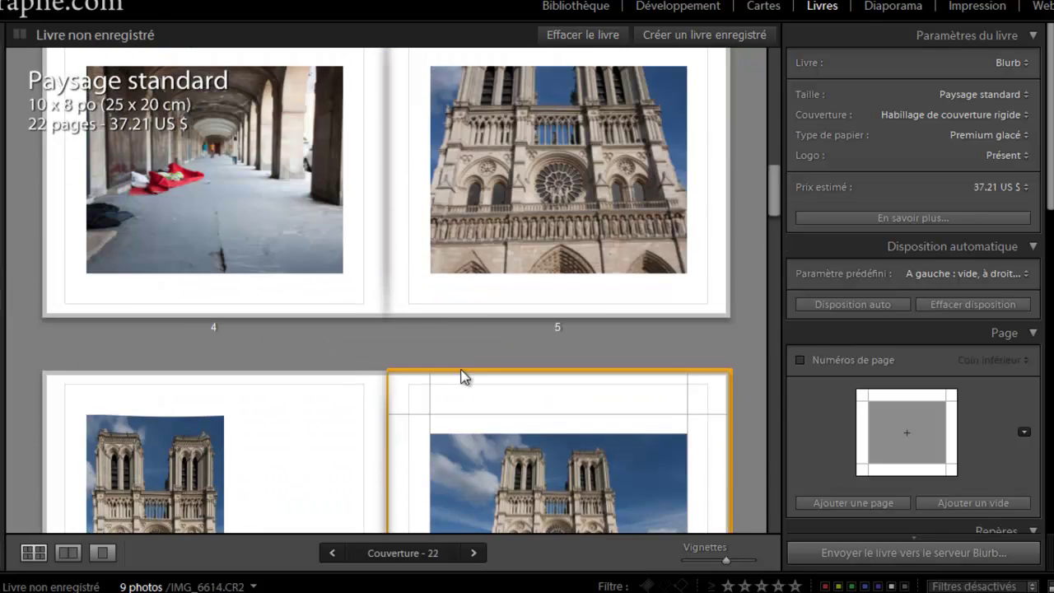
{"action": "scroll", "coordinate": [461, 376], "scroll_direction": "down", "scroll_amount": 3}
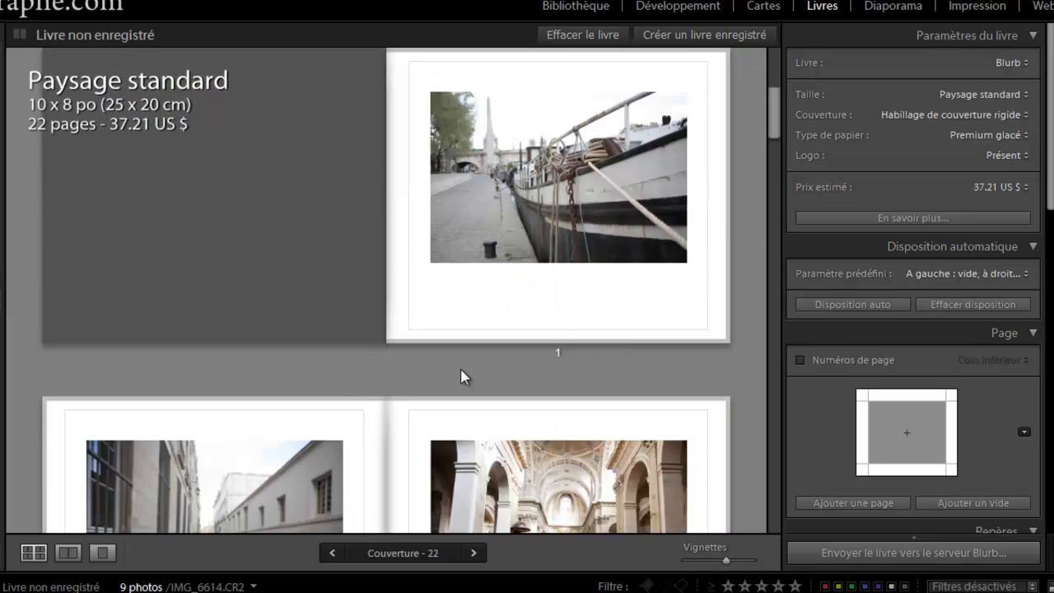
{"action": "scroll", "coordinate": [463, 374], "scroll_direction": "up", "scroll_amount": 2}
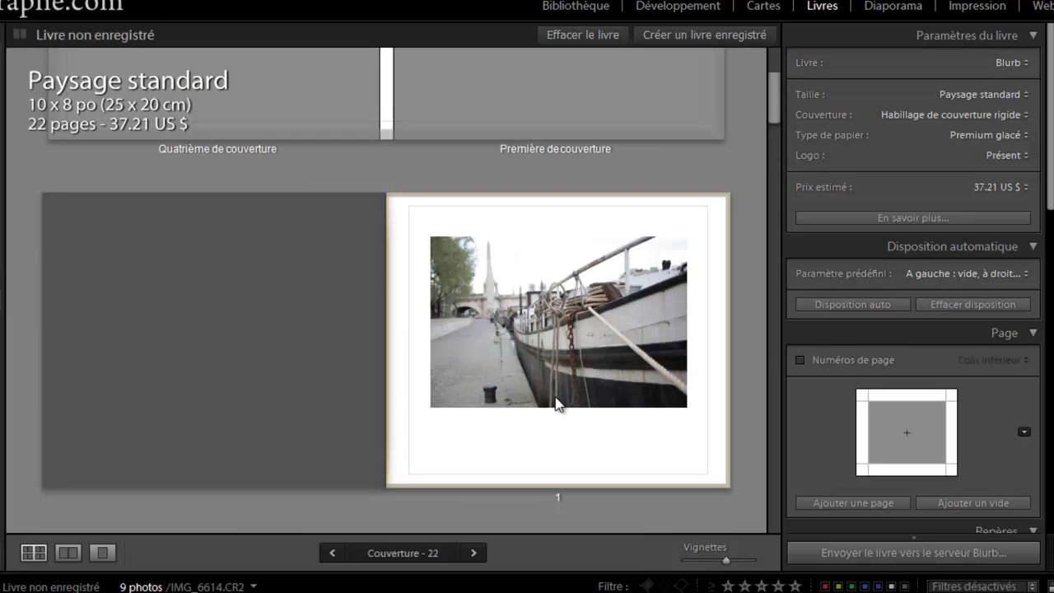
{"action": "left_click", "coordinate": [572, 328]}
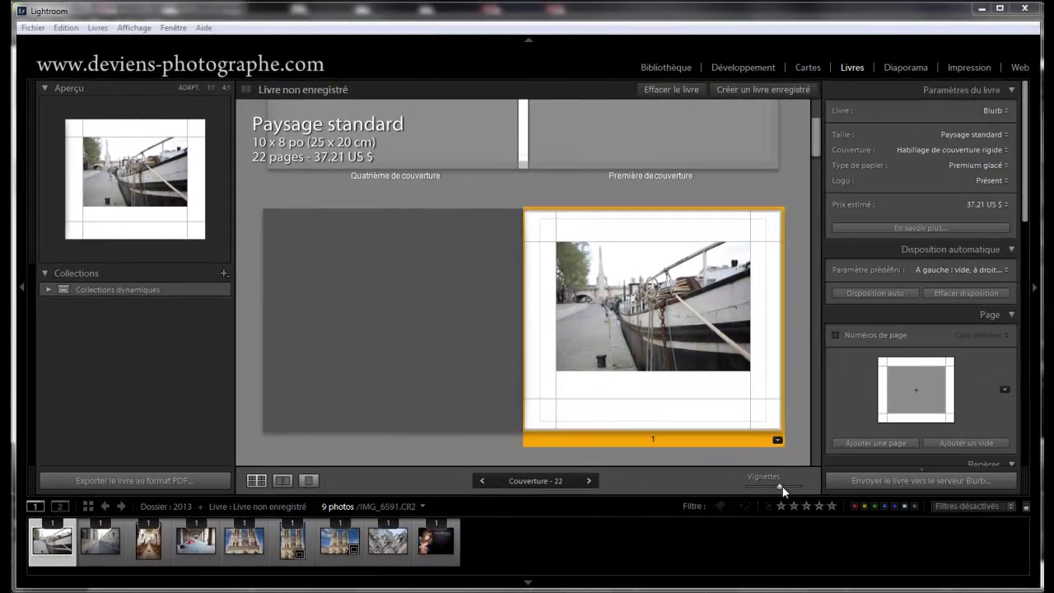
Select all nine photos in the filmstrip and switch to the Slideshow module.
{"action": "left_click", "coordinate": [436, 539]}
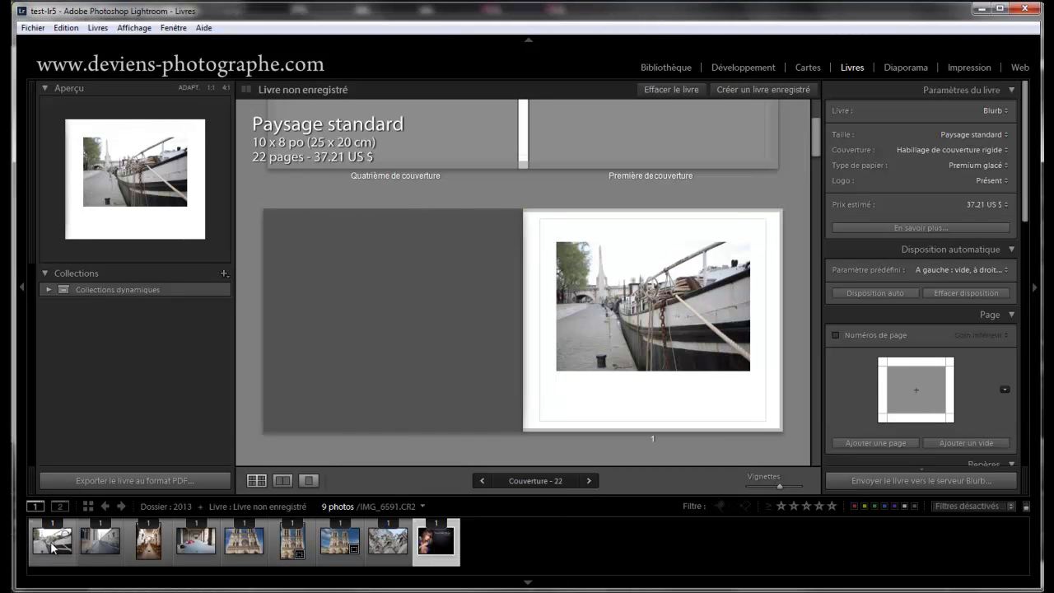
{"action": "key", "text": "ctrl+a"}
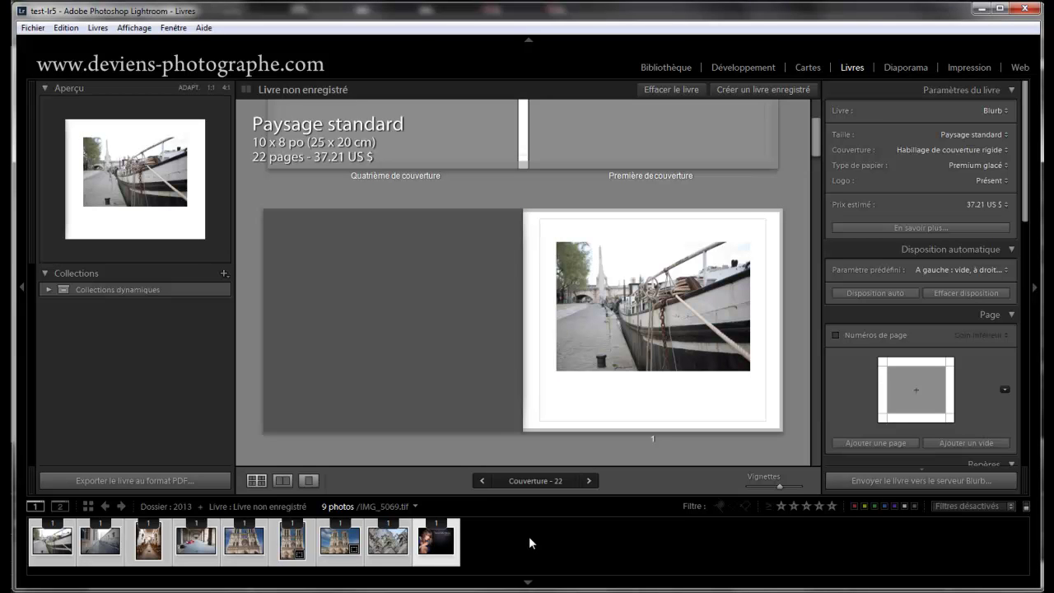
{"action": "left_click", "coordinate": [903, 67]}
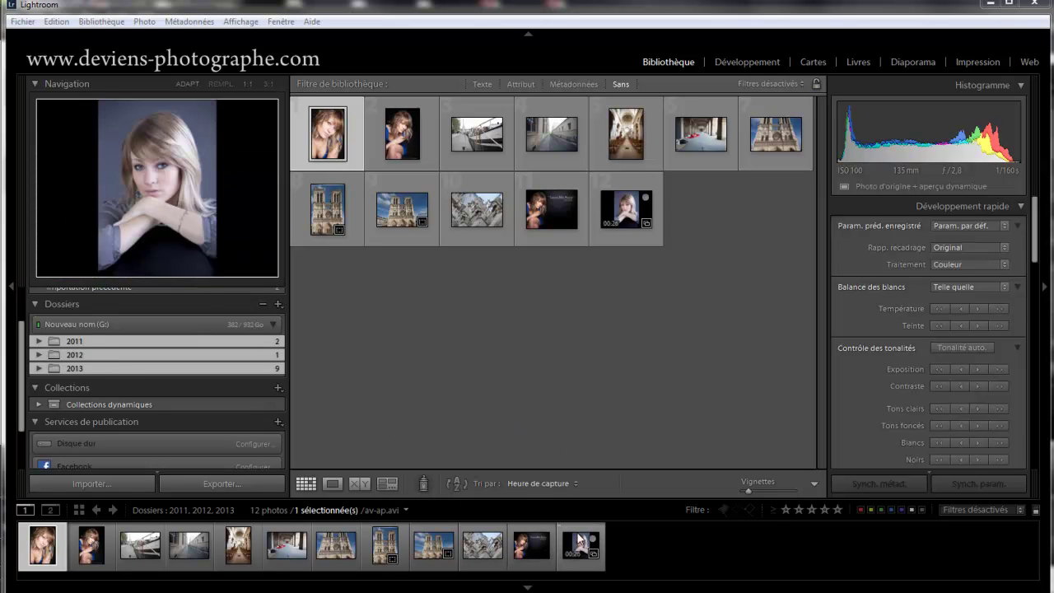
Open all 12 library items in the Slideshow module, display the video av-ap.avi as the current slide and clear the selection.
{"action": "key", "text": "ctrl+a"}
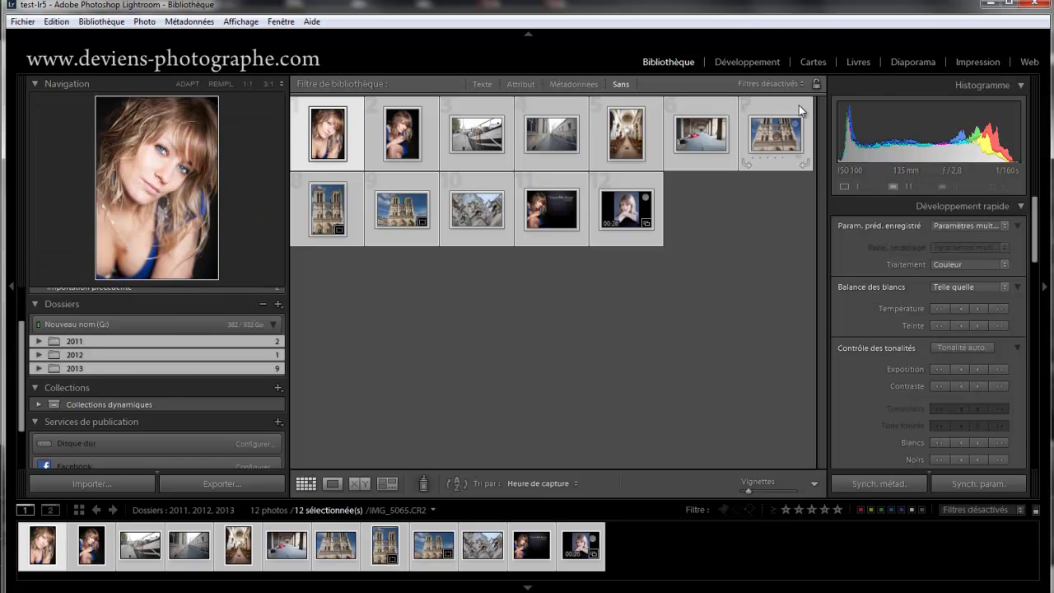
{"action": "left_click", "coordinate": [909, 62]}
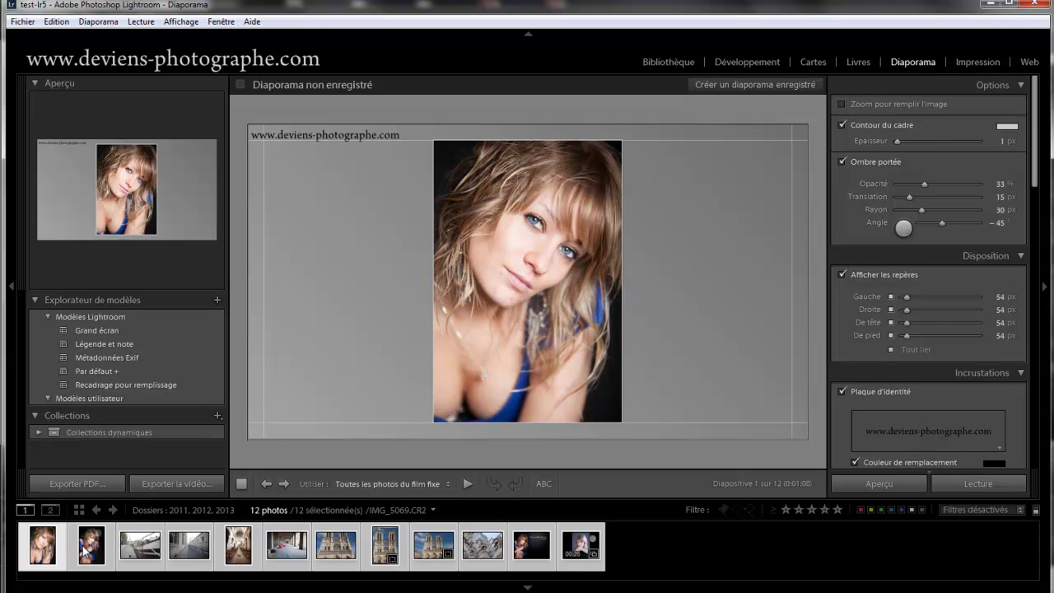
{"action": "left_click", "coordinate": [576, 551]}
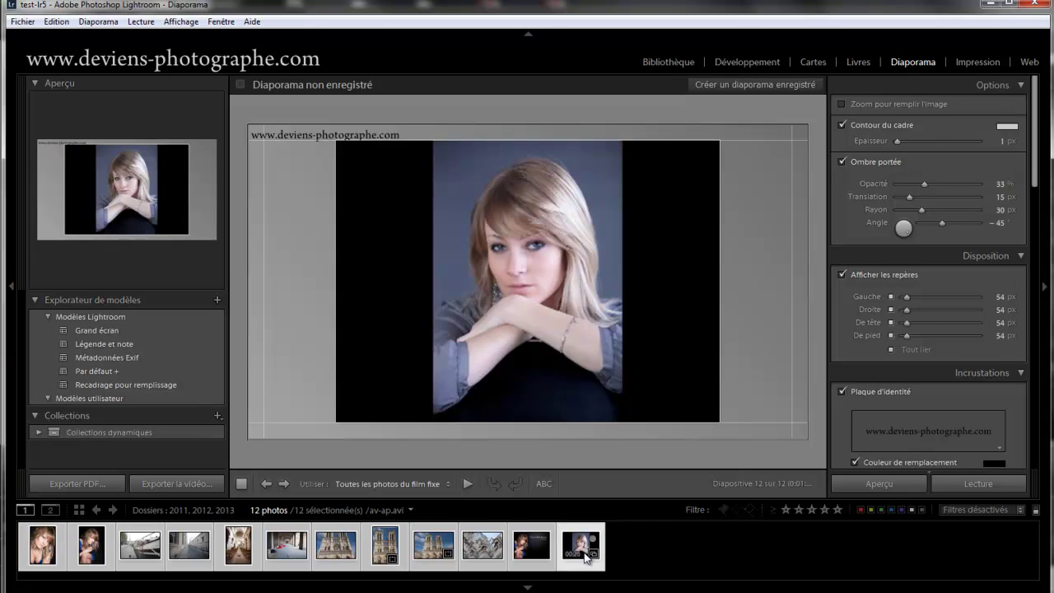
{"action": "left_click", "coordinate": [633, 540]}
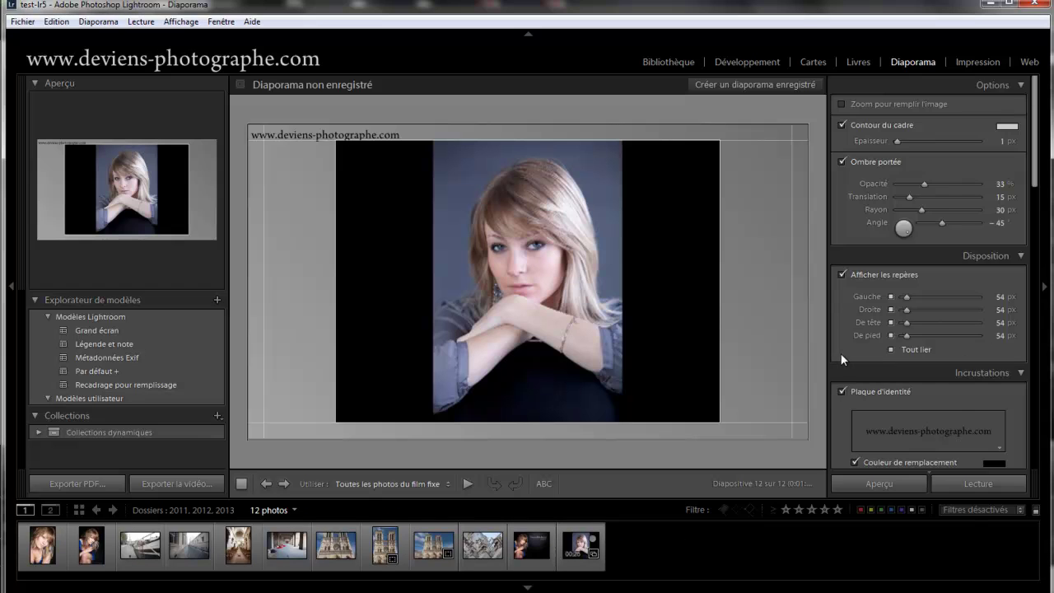
Set the slideshow's fade duration (Fondu) to 1.4 seconds in the playback settings.
{"action": "scroll", "coordinate": [840, 355], "scroll_direction": "down", "scroll_amount": 10}
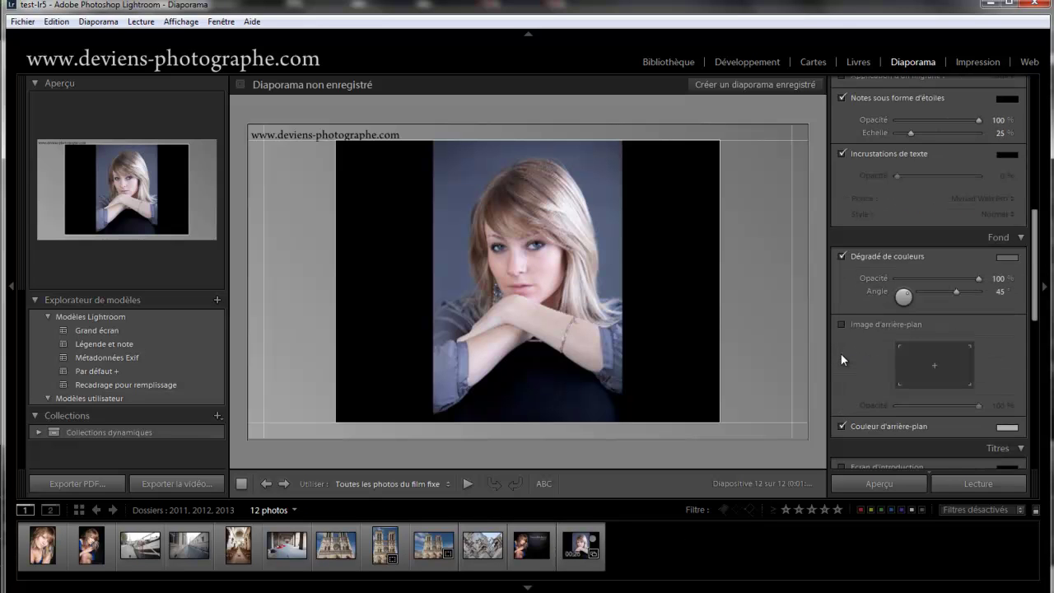
{"action": "scroll", "coordinate": [841, 356], "scroll_direction": "down", "scroll_amount": 3}
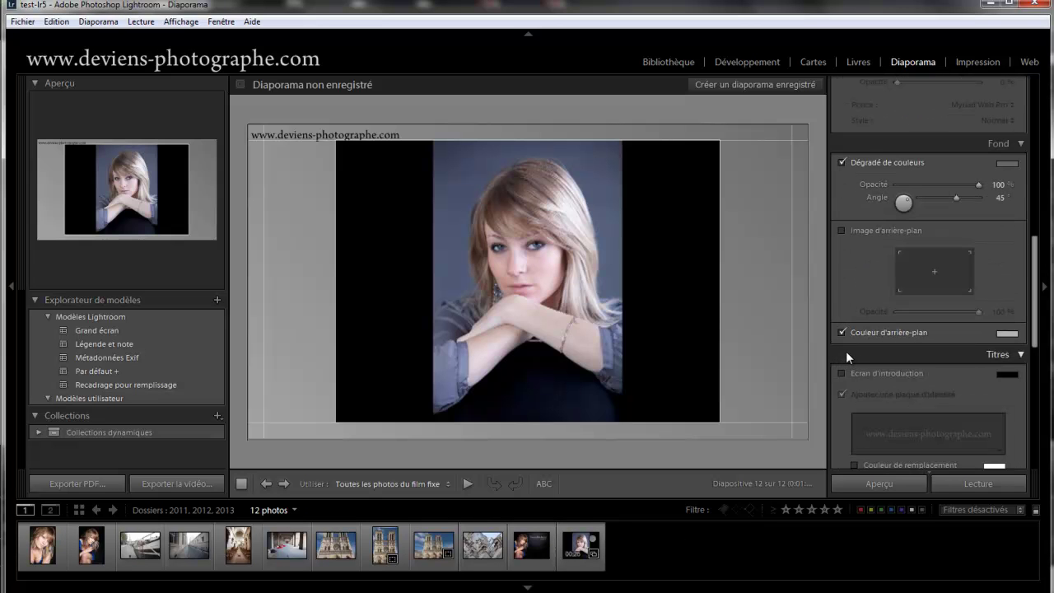
{"action": "scroll", "coordinate": [863, 351], "scroll_direction": "up", "scroll_amount": 4}
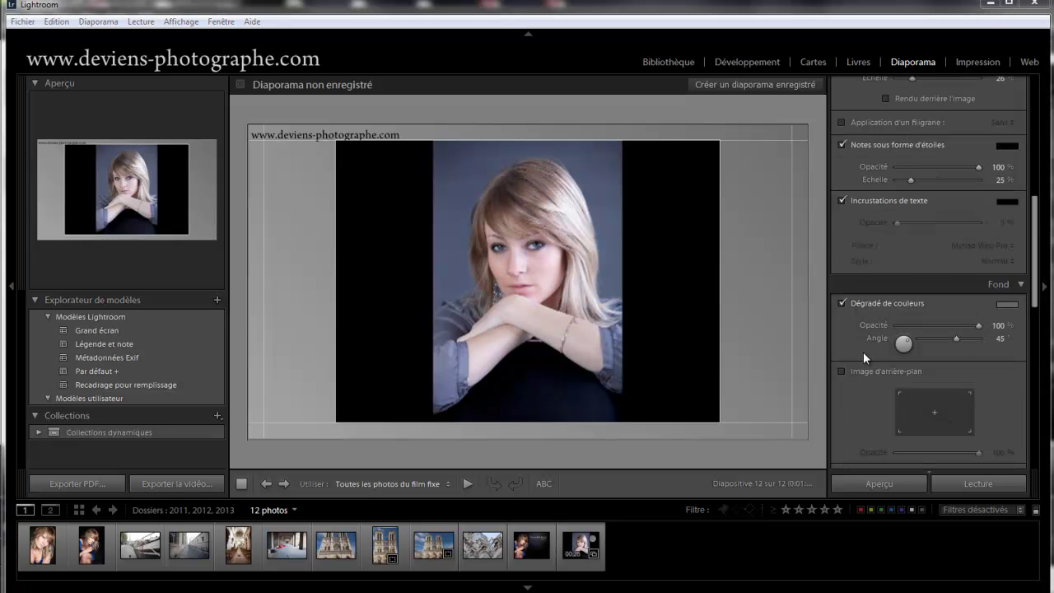
{"action": "scroll", "coordinate": [864, 395], "scroll_direction": "down", "scroll_amount": 10}
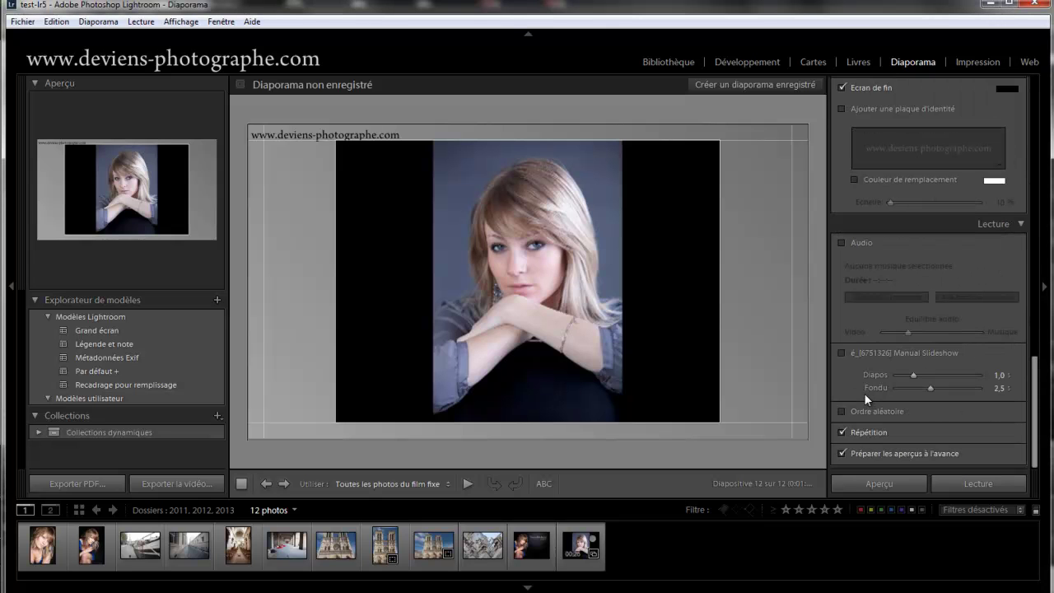
{"action": "left_click_drag", "start_coordinate": [913, 376], "coordinate": [915, 391]}
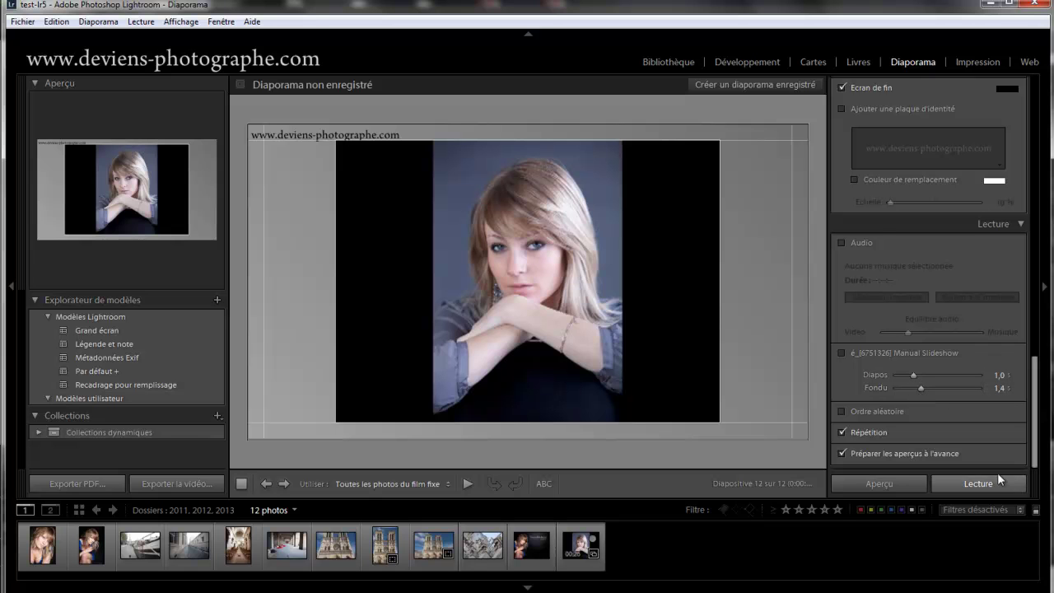
Play a preview of the slideshow mixing photos and video, and stop it after watching.
{"action": "left_click", "coordinate": [861, 485]}
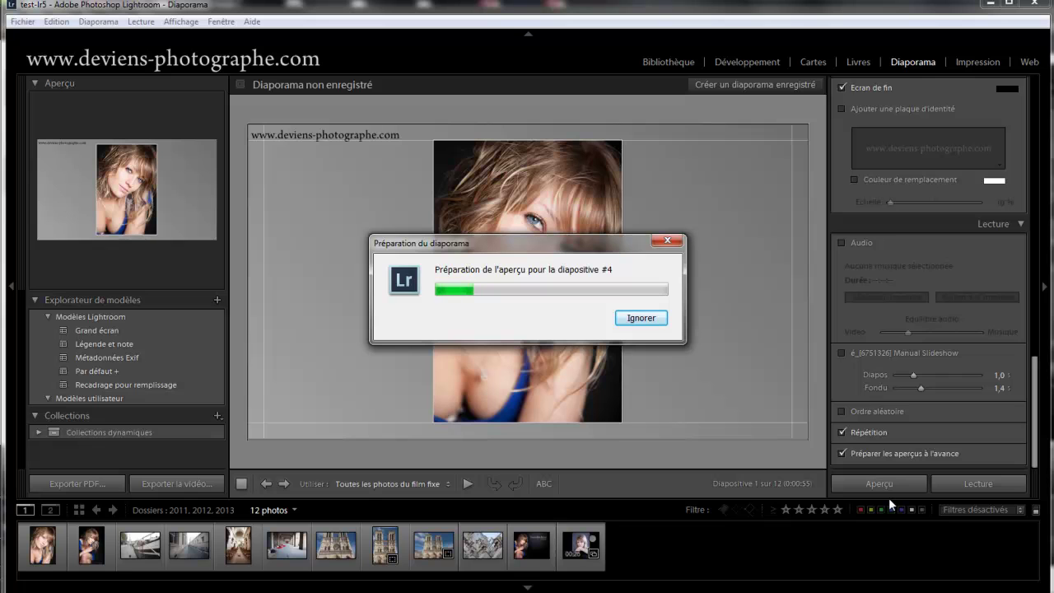
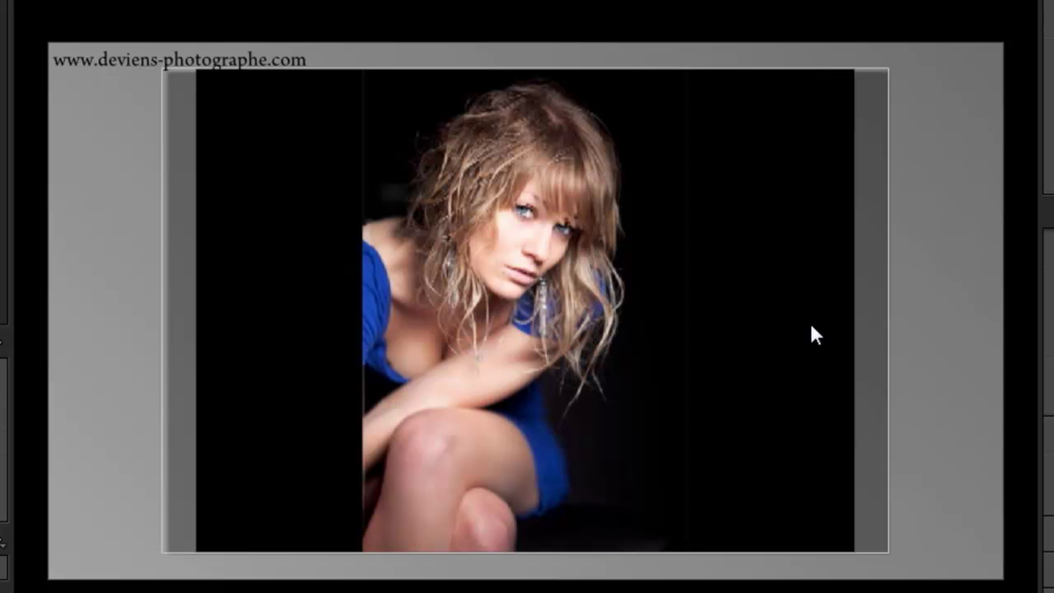
{"action": "key", "text": "Escape"}
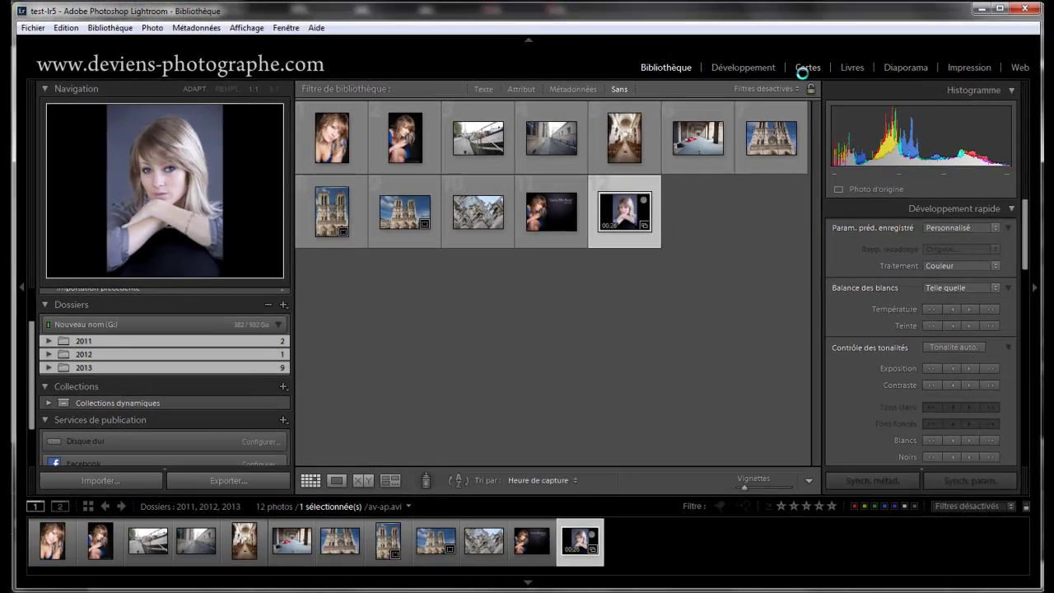
Open the Map module with the video av-ap.avi selected.
{"action": "key", "text": "ctrl+alt+3"}
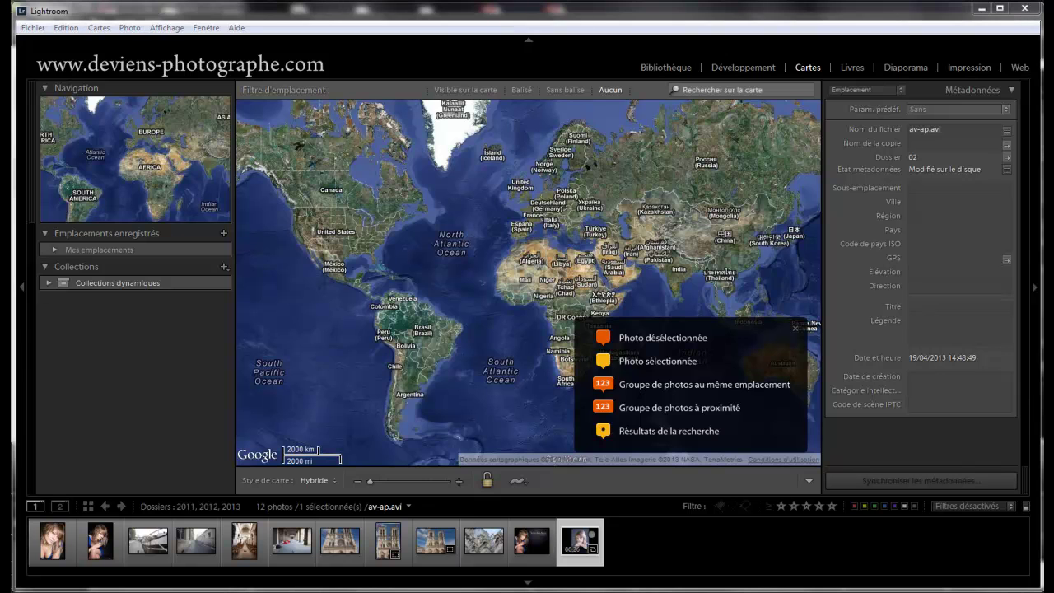
Return to the Library module and view the cathedral photos IMG_6614.CR2 and IMG_6613.CR2 in Loupe view.
{"action": "left_click", "coordinate": [645, 67]}
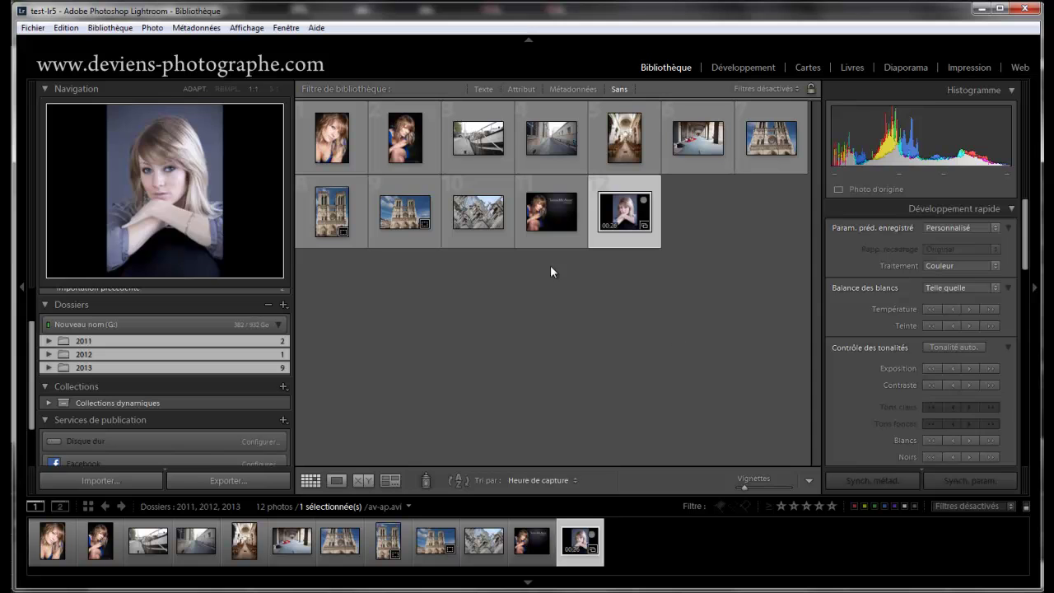
{"action": "left_click", "coordinate": [404, 212]}
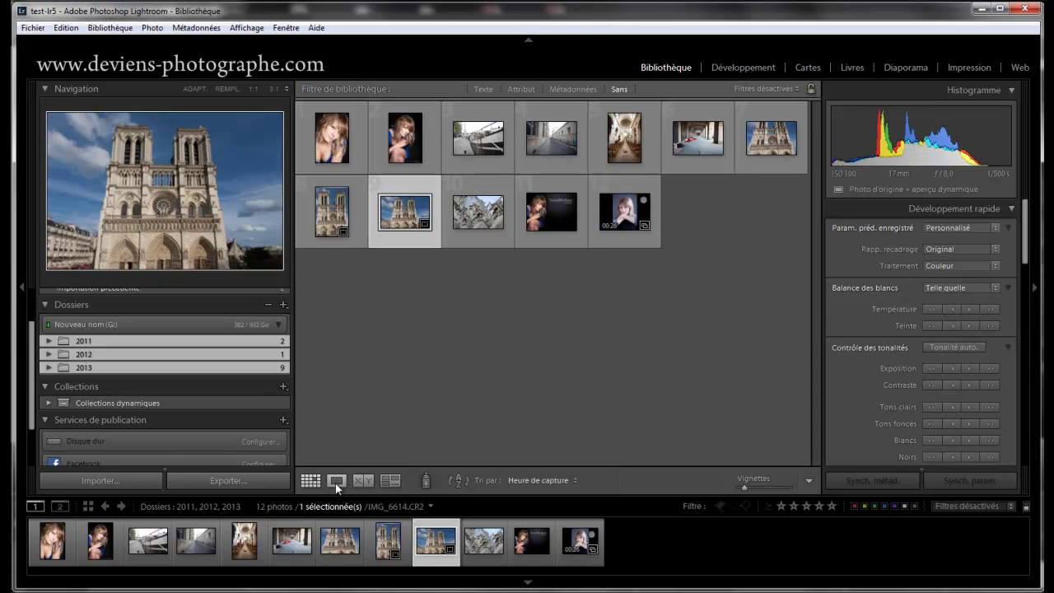
{"action": "left_click", "coordinate": [336, 483]}
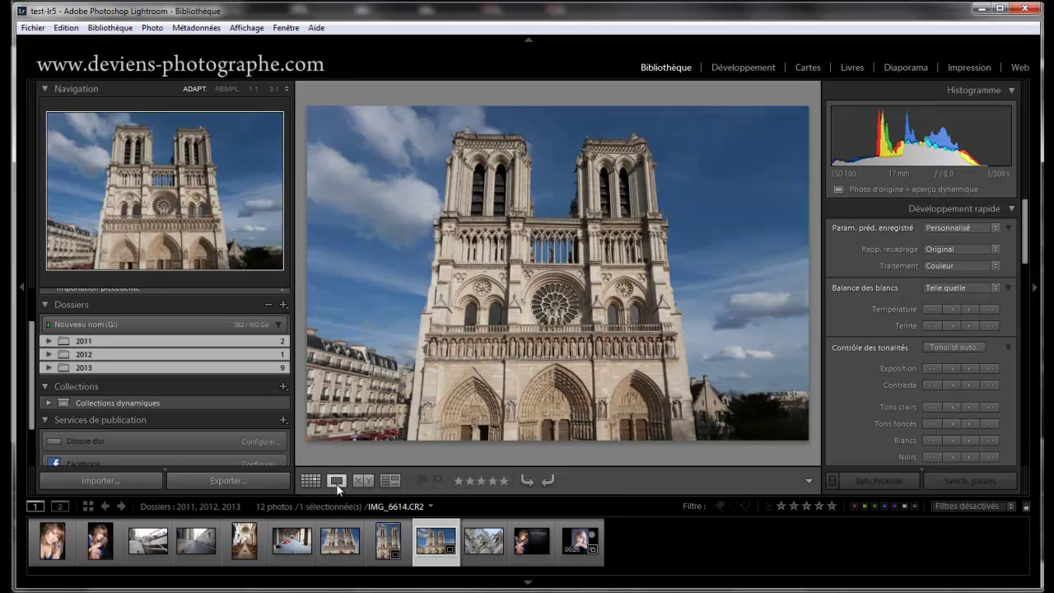
{"action": "left_click", "coordinate": [391, 553]}
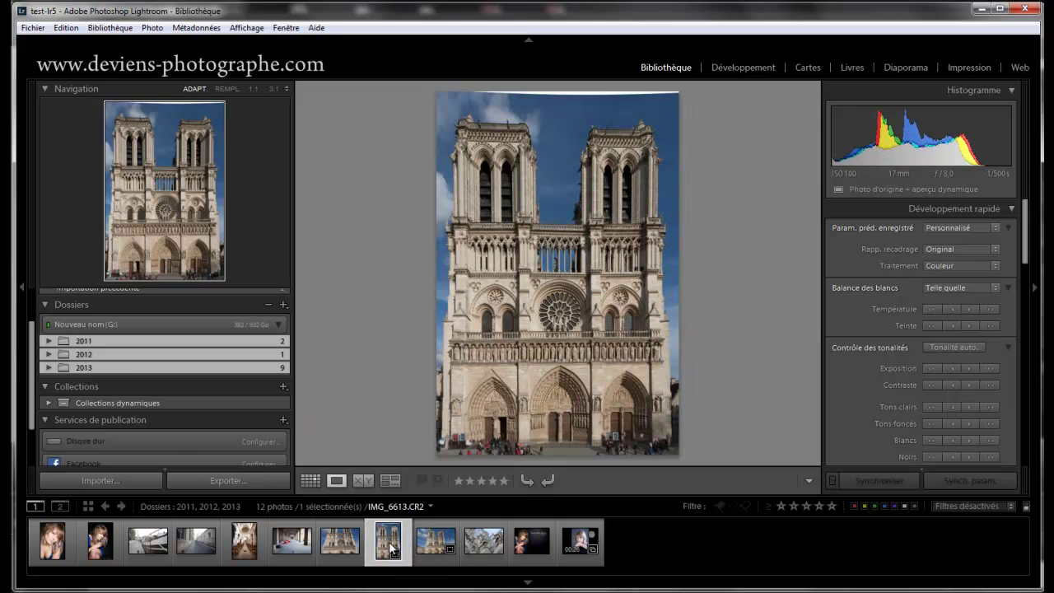
Inspect the eyes in portrait IMG_5069.tif at 1:1 zoom and display the arcade photo IMG_6612.CR2 fitted to the view.
{"action": "left_click", "coordinate": [527, 542]}
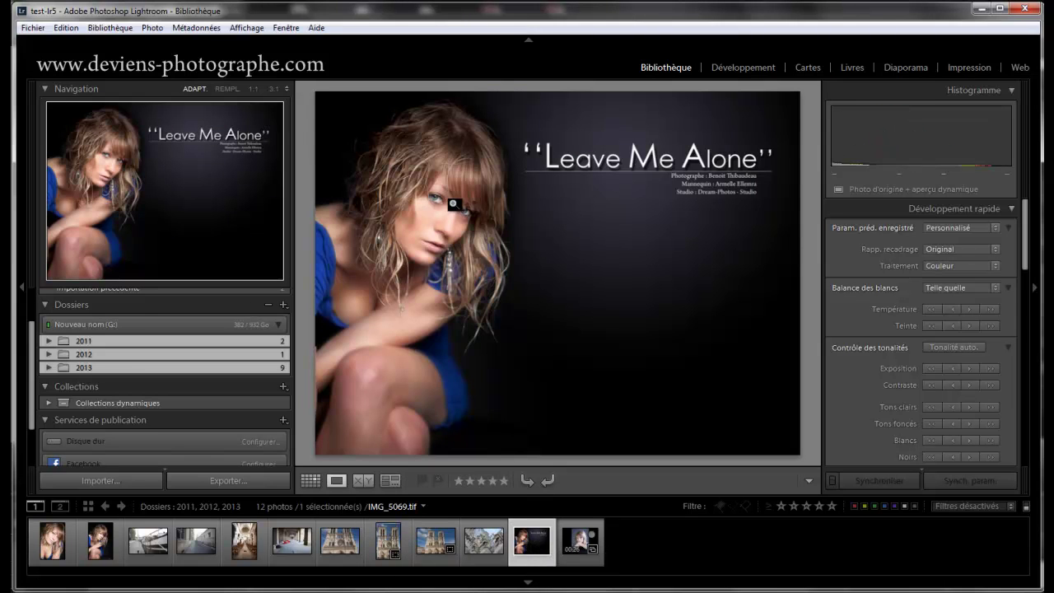
{"action": "left_click", "coordinate": [452, 204]}
{"action": "left_click_drag", "start_coordinate": [431, 242], "coordinate": [541, 279]}
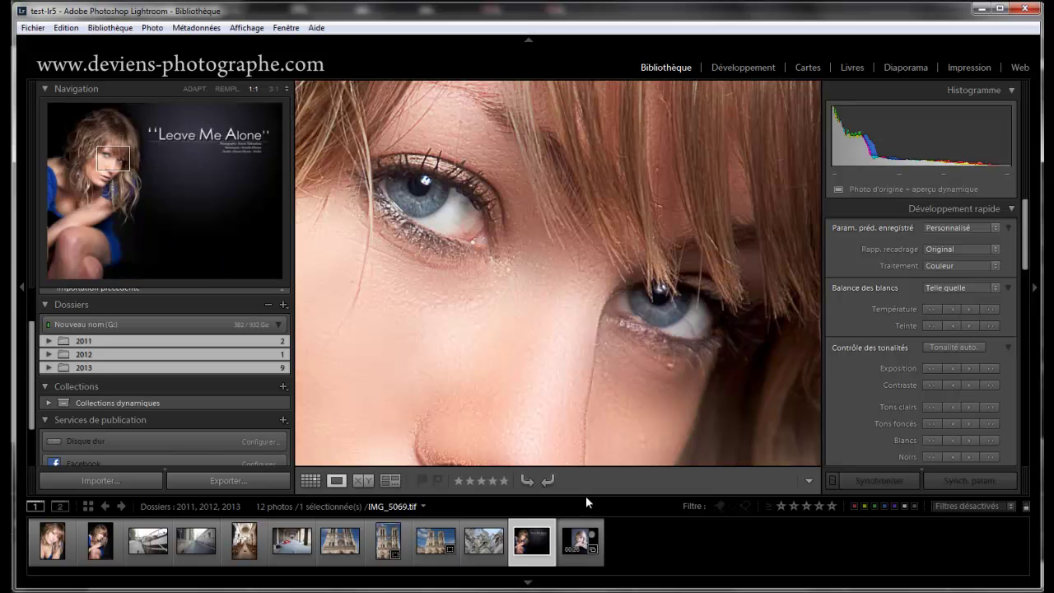
{"action": "left_click", "coordinate": [288, 555]}
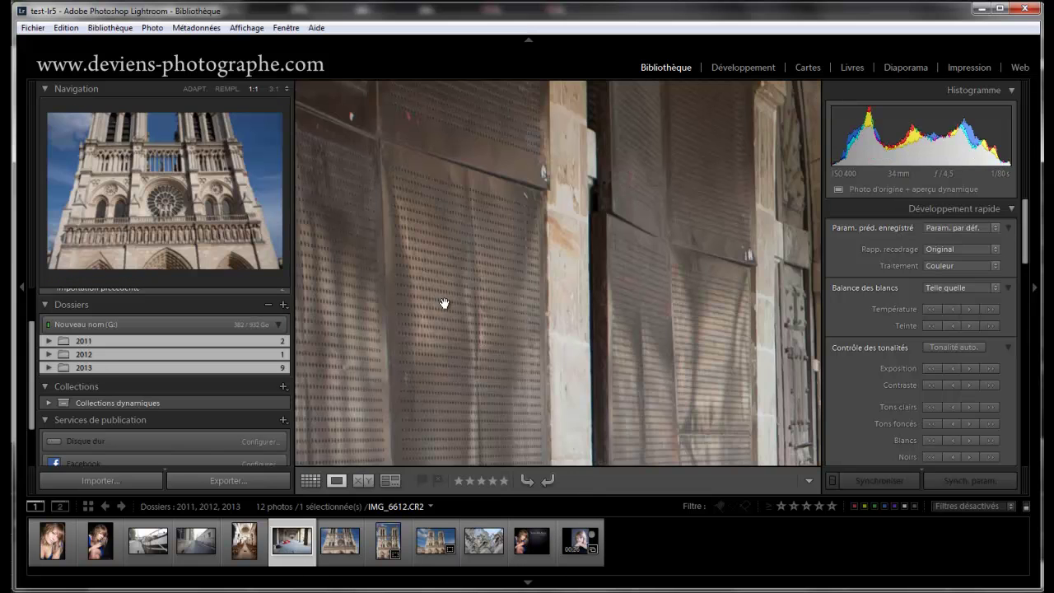
{"action": "left_click", "coordinate": [444, 304]}
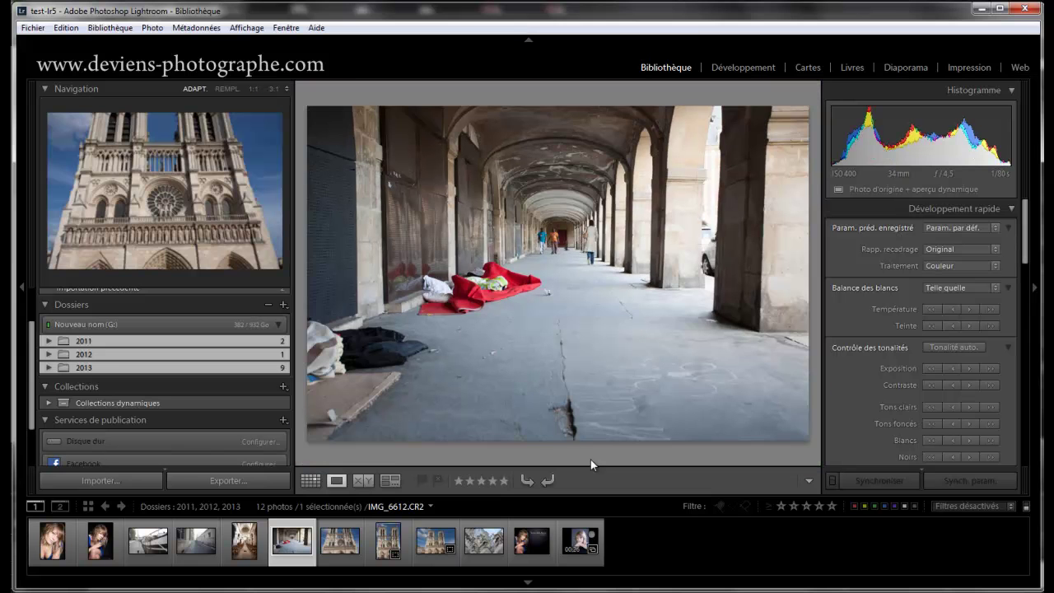